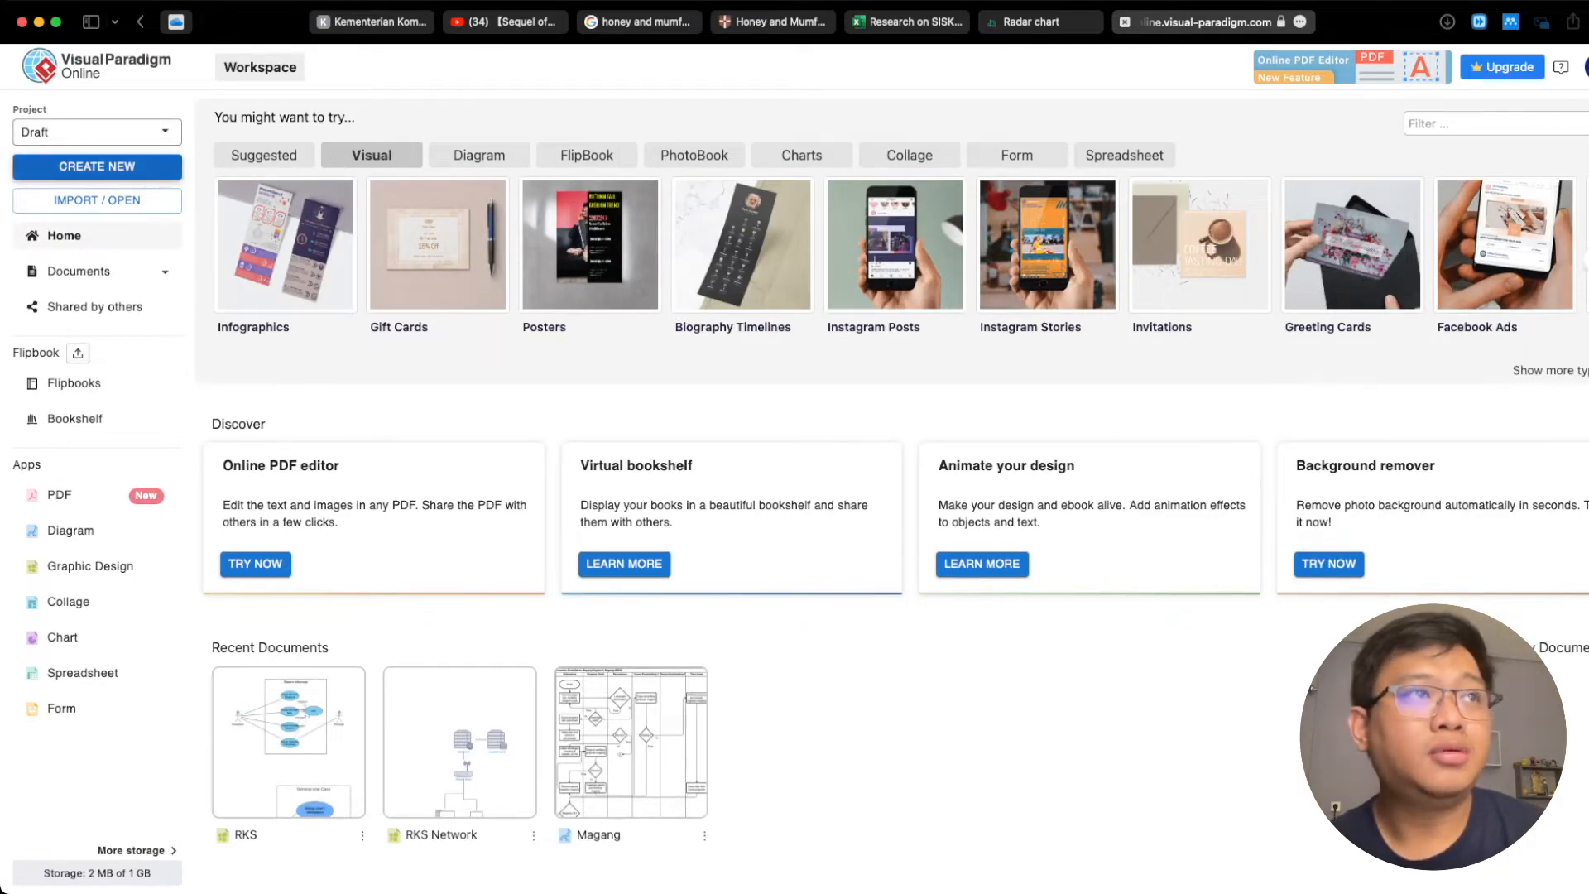
{"action": "left_click", "coordinate": [97, 165]}
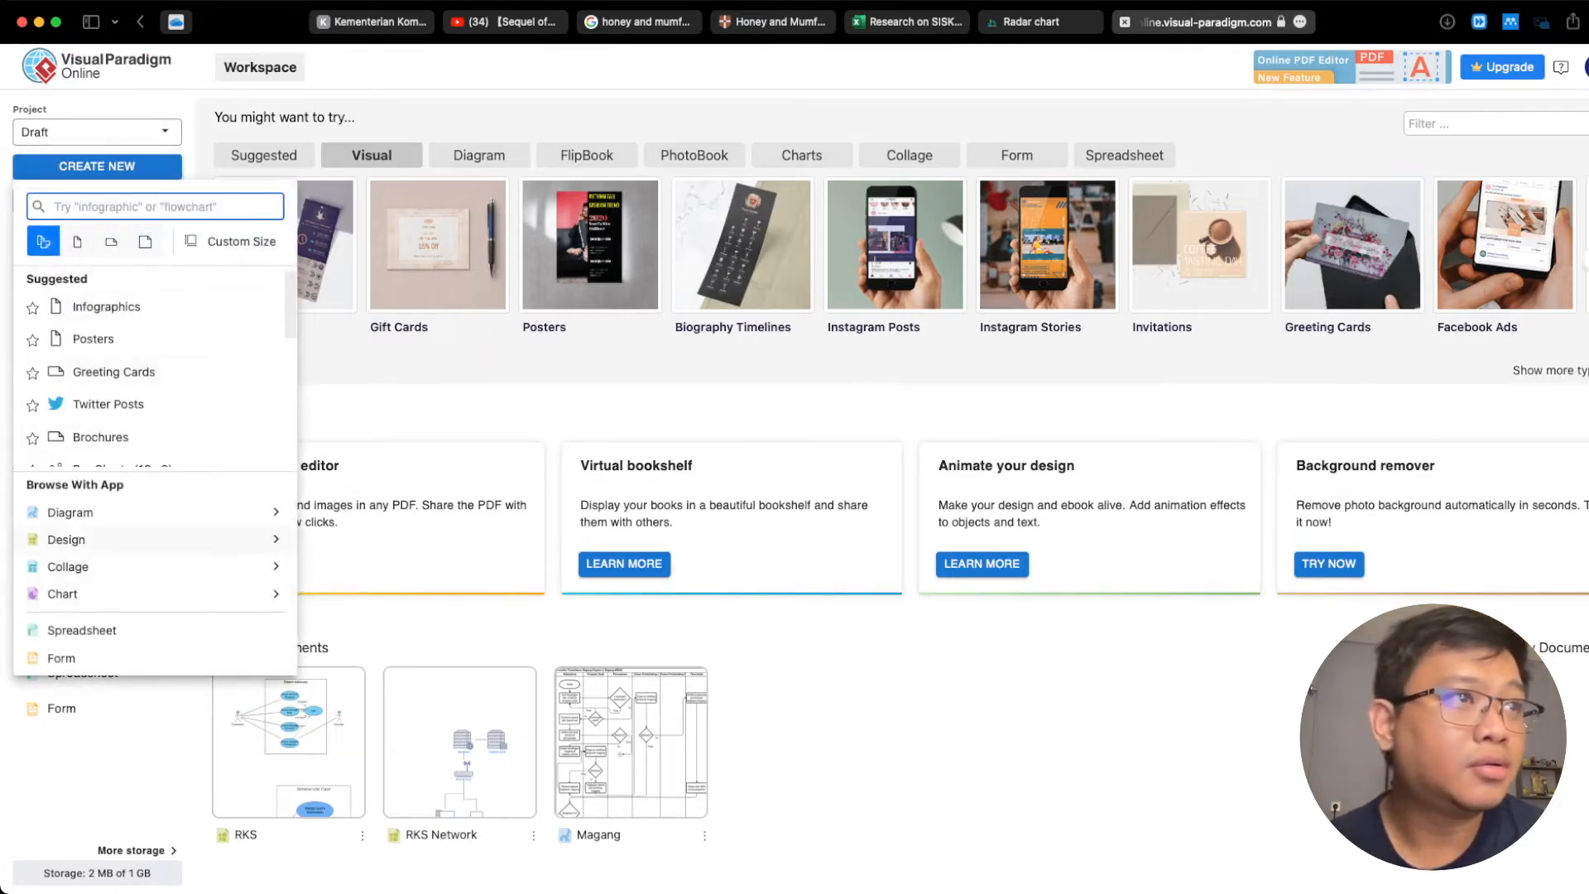
{"action": "scroll", "coordinate": [157, 373], "scroll_direction": "down", "scroll_amount": 6}
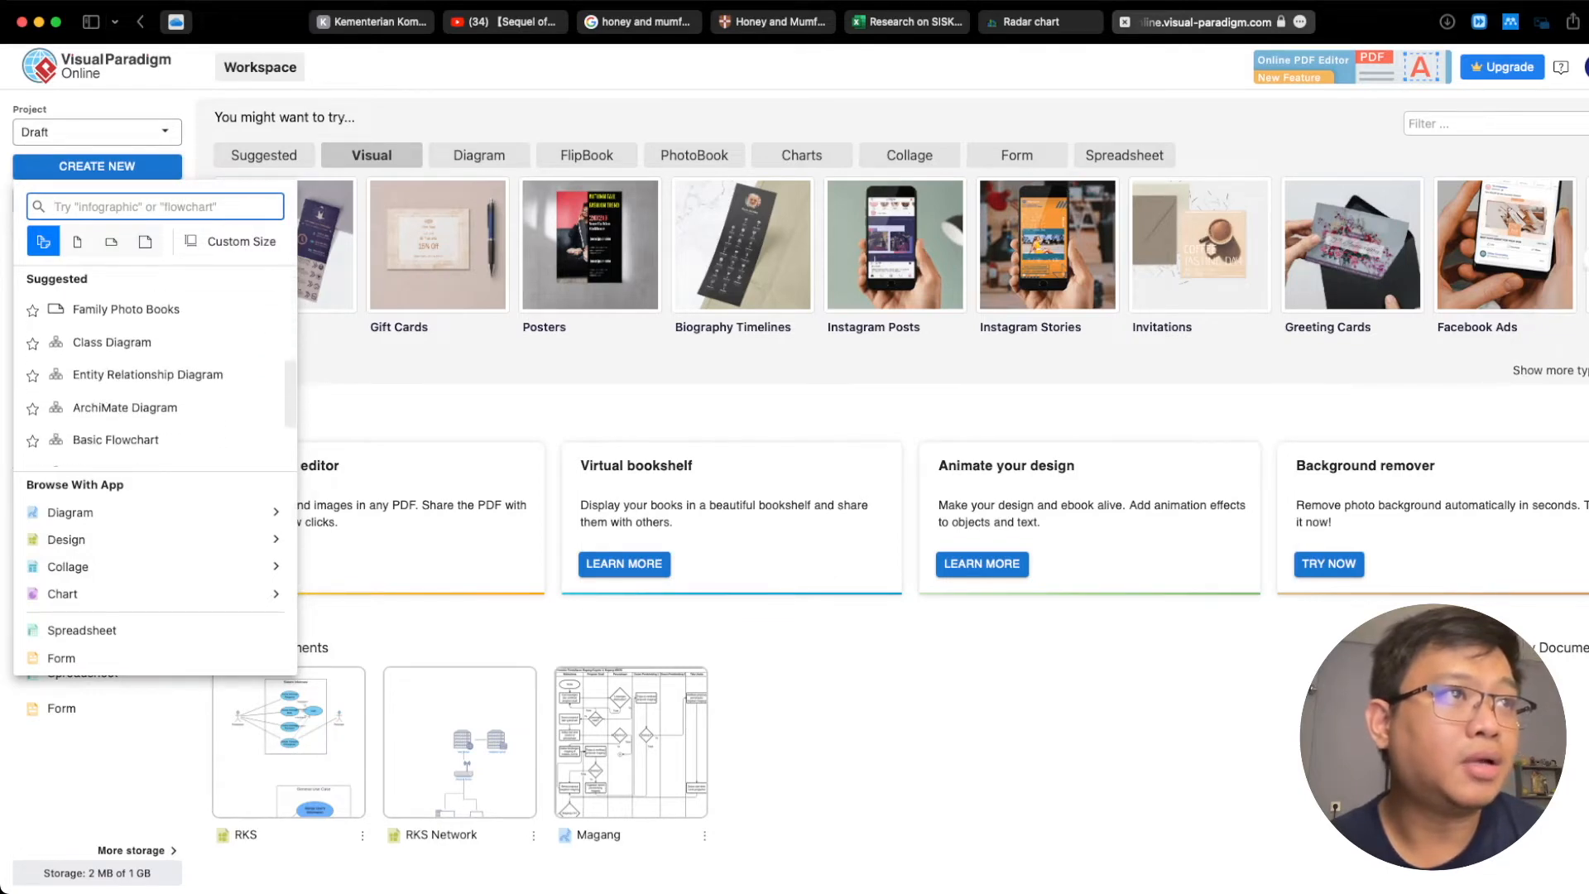
{"action": "key", "text": "Escape"}
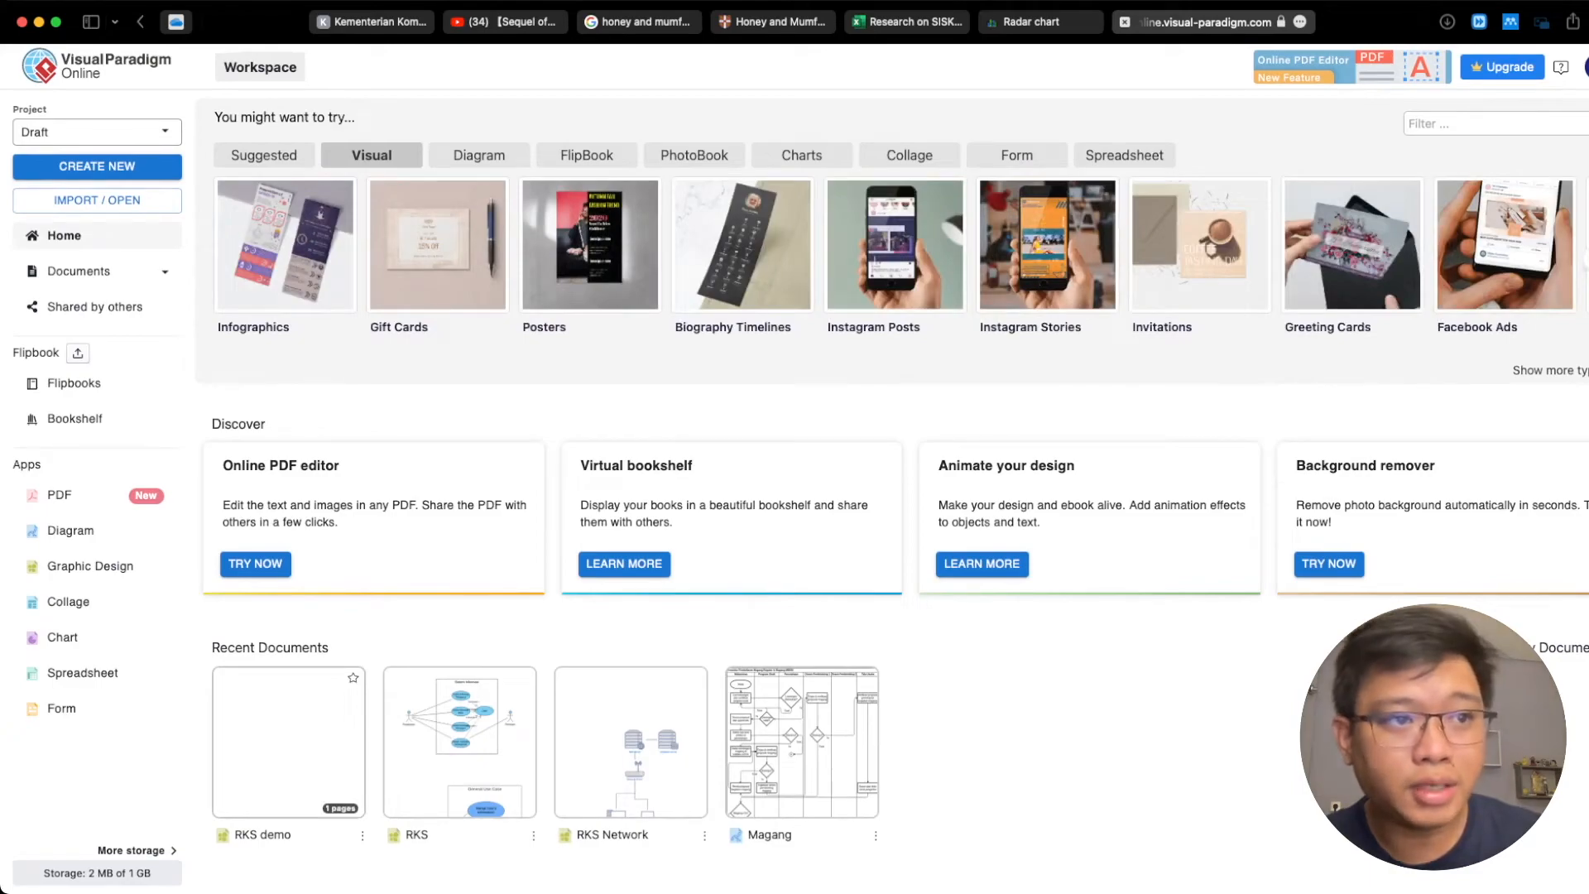
- Open the recent document RKS demo and browse its report templates
{"action": "left_click", "coordinate": [289, 743]}
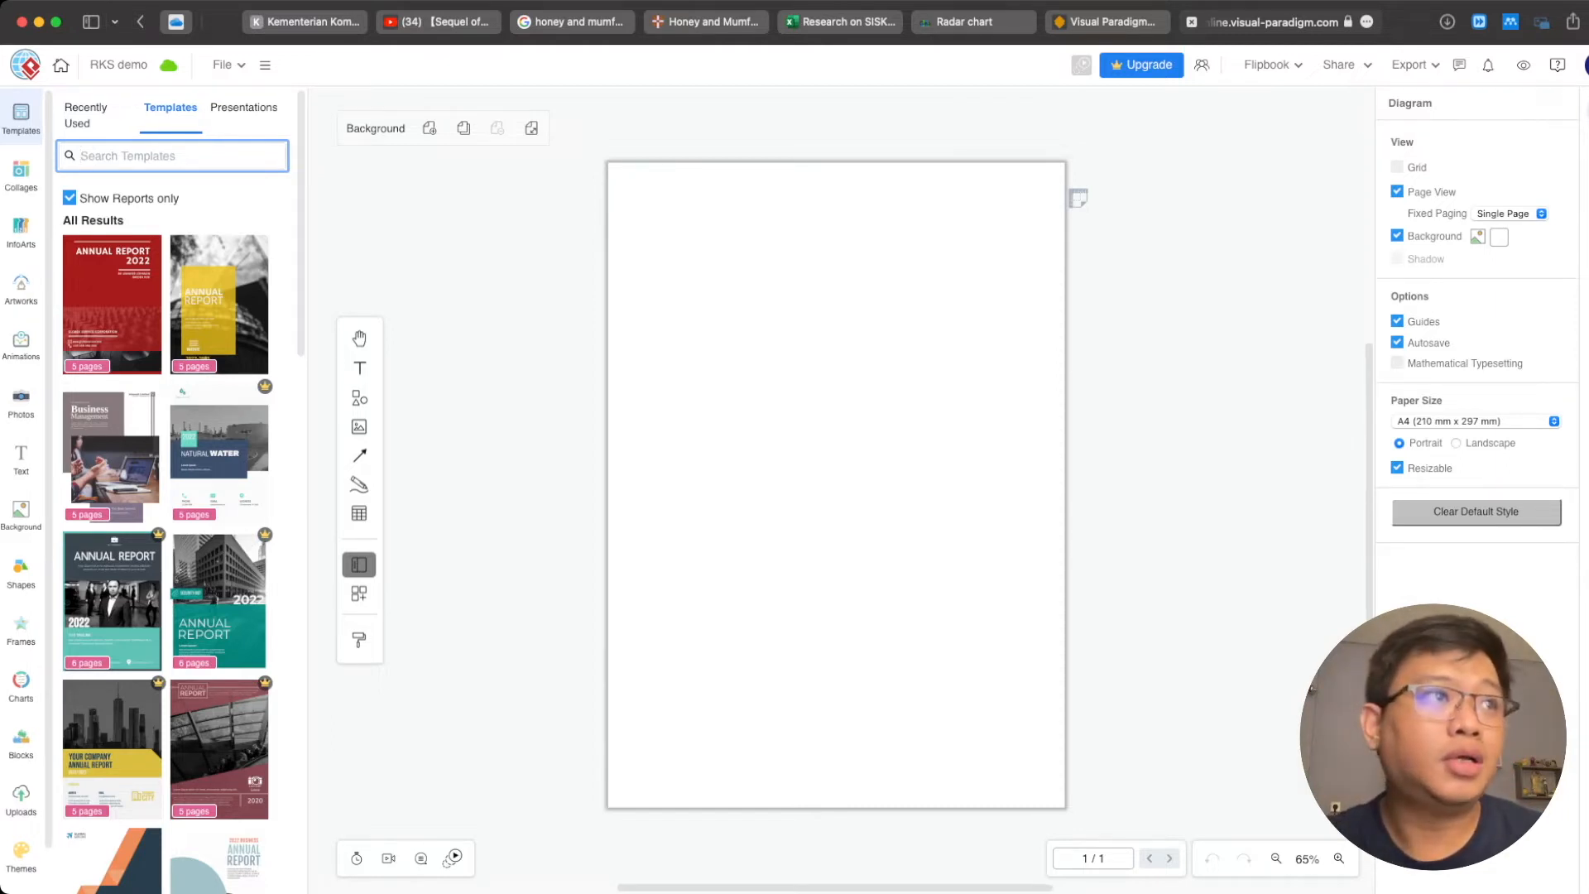
{"action": "scroll", "coordinate": [20, 488], "scroll_direction": "down", "scroll_amount": 1}
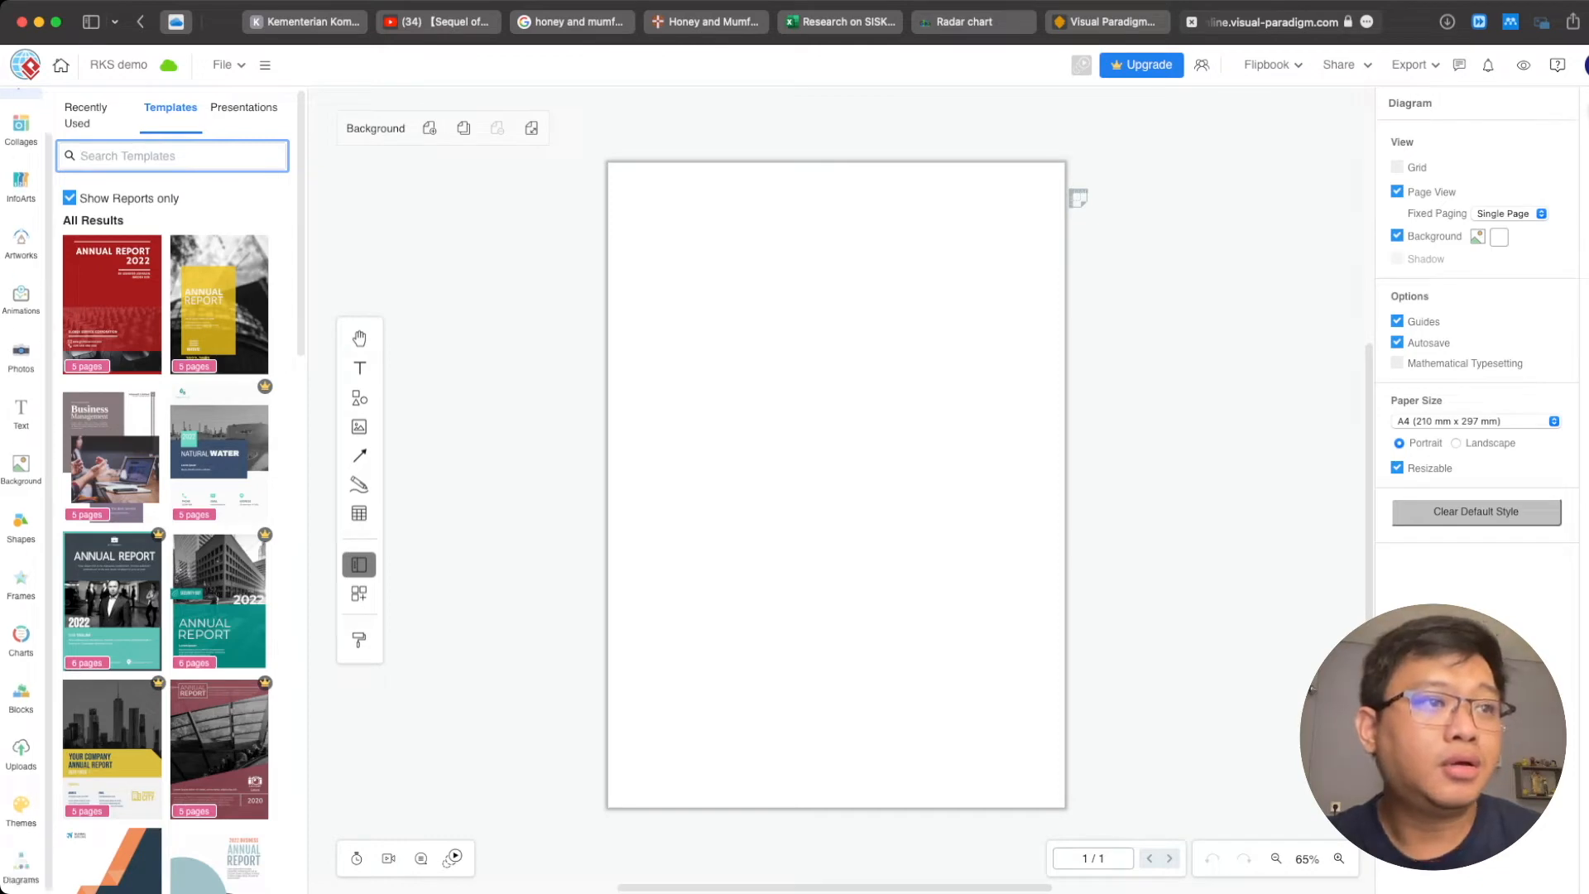
{"action": "scroll", "coordinate": [165, 538], "scroll_direction": "down", "scroll_amount": 8}
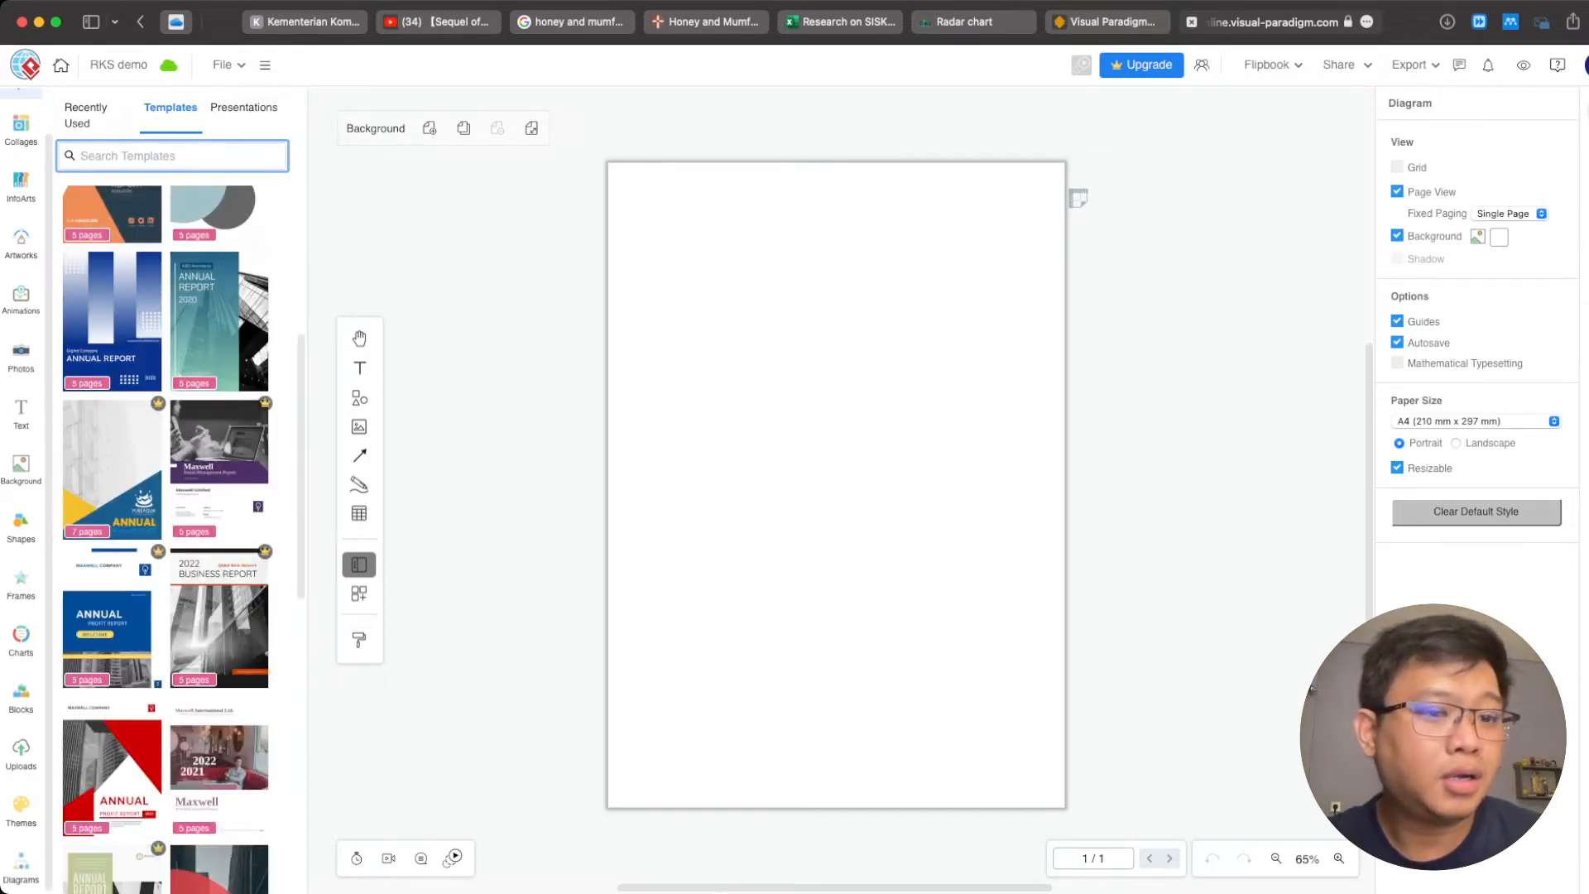
- Search the diagram shape libraries for "use case" and add the UML Use Case set to the available shapes
{"action": "left_click", "coordinate": [22, 867]}
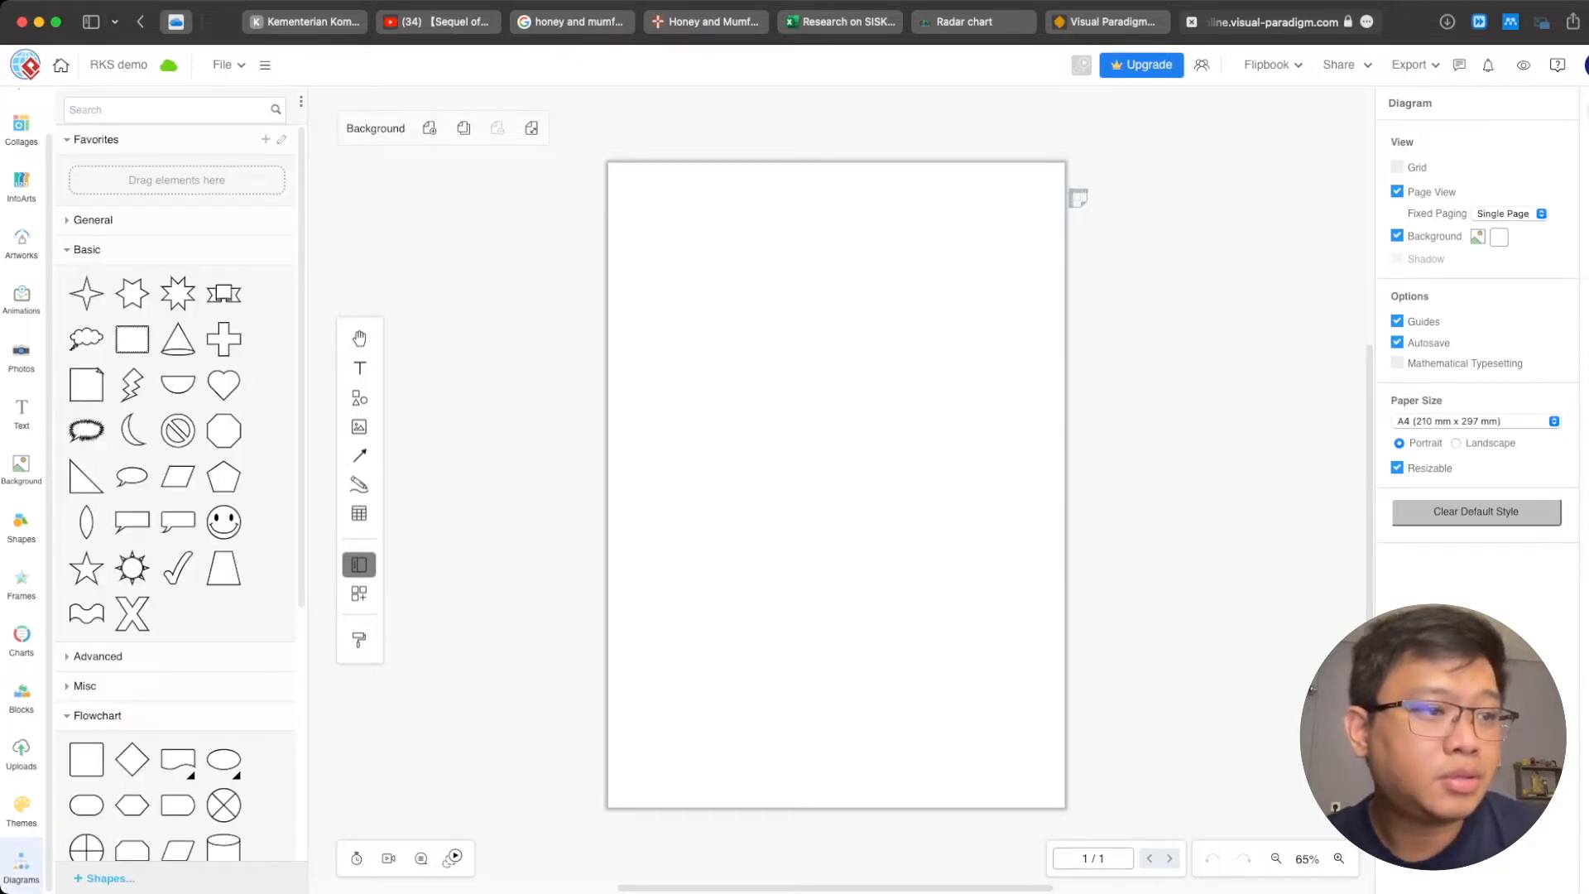
{"action": "left_click", "coordinate": [104, 879]}
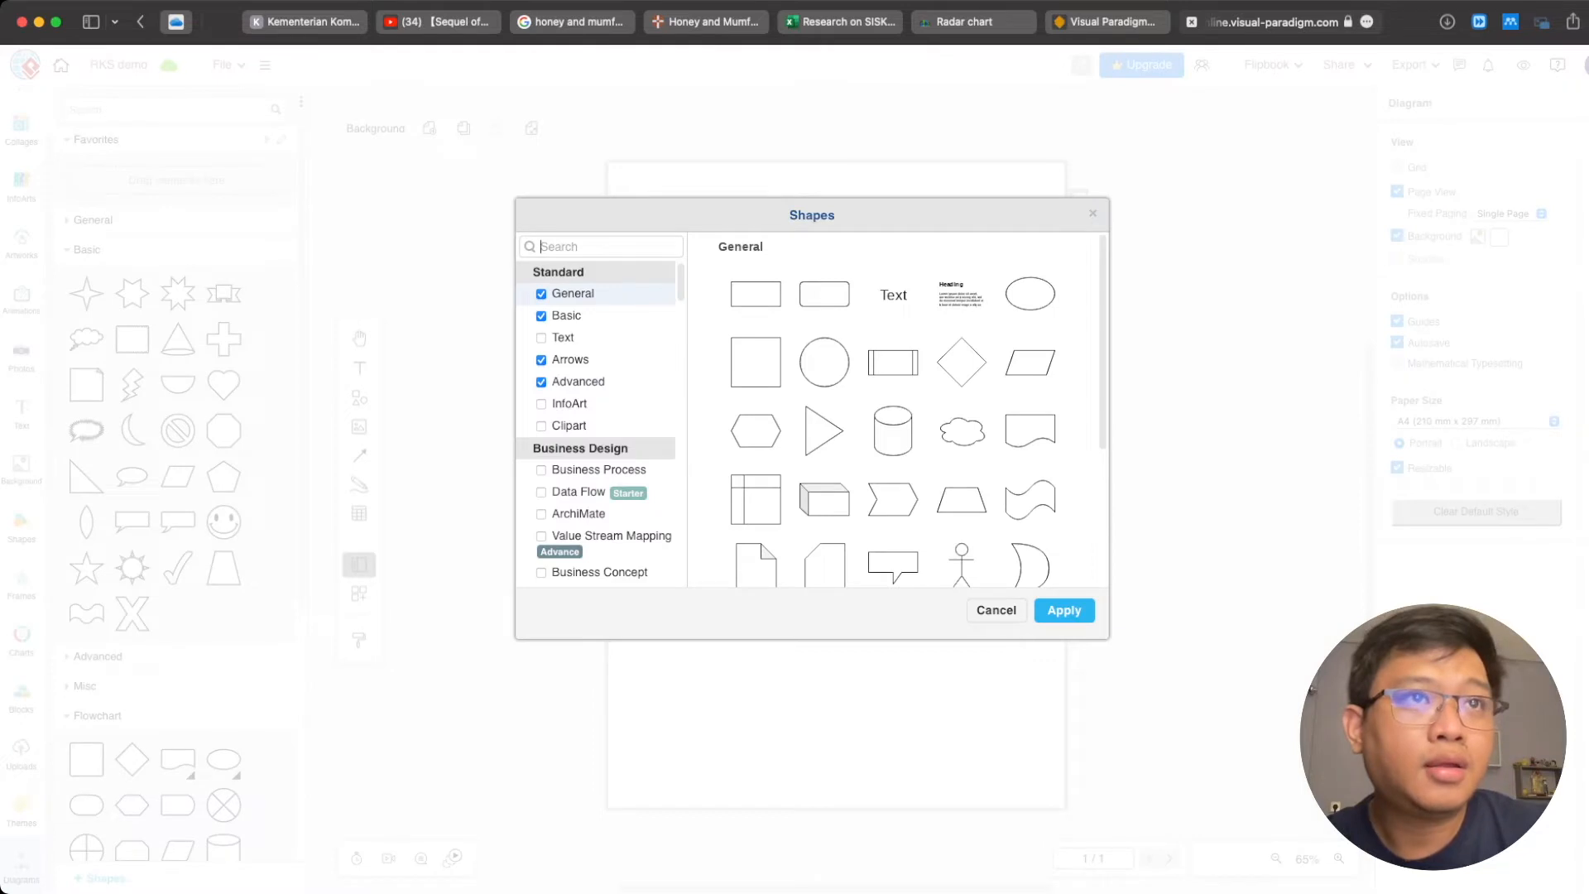
{"action": "type", "text": "use case"}
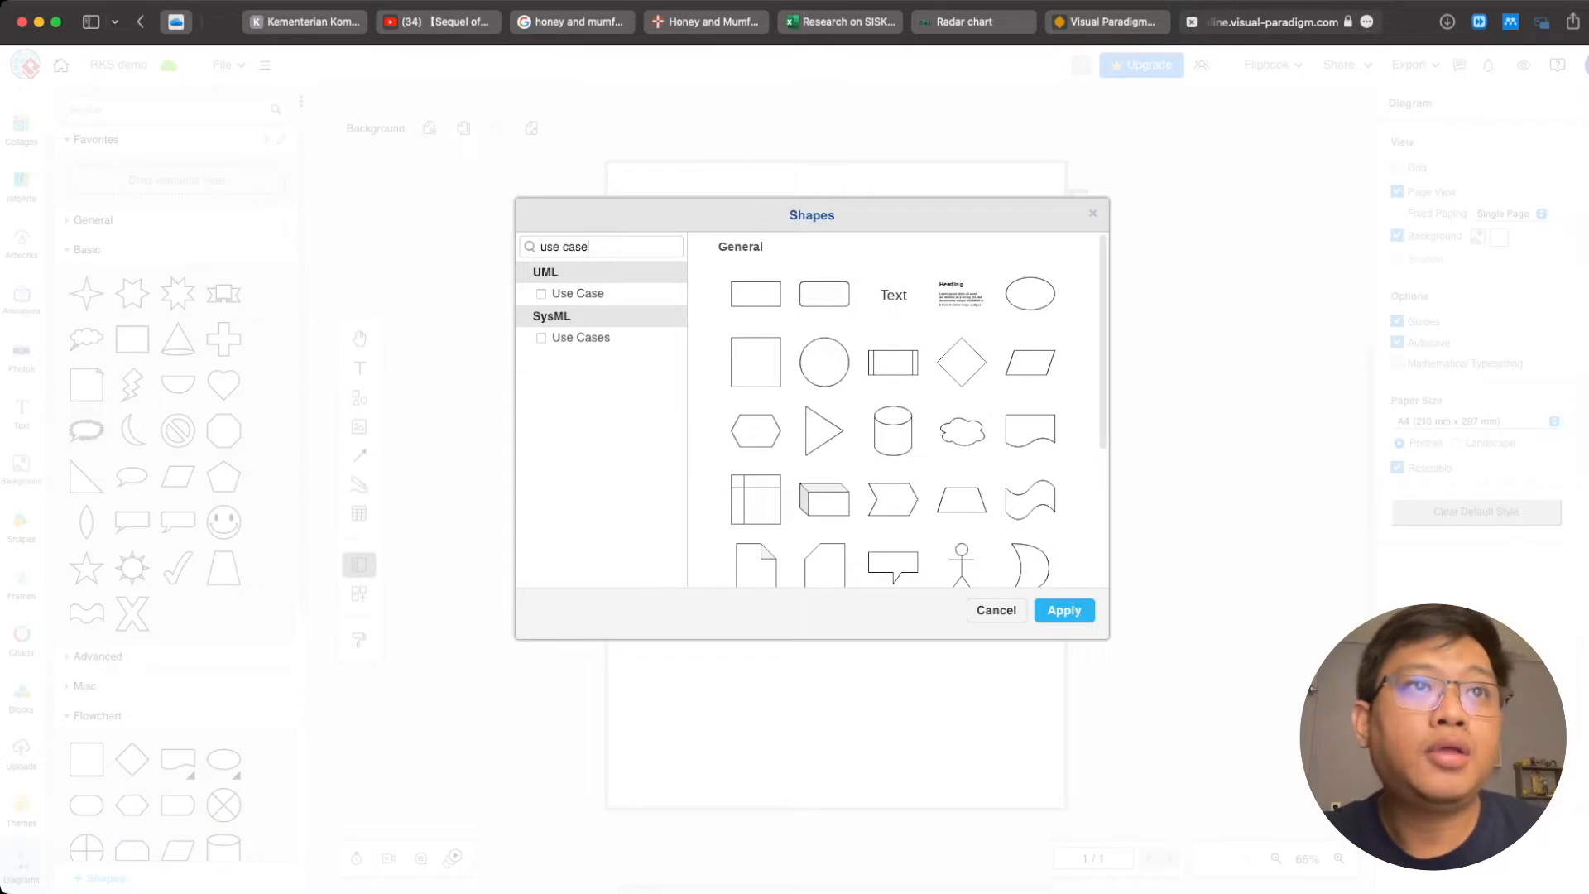
{"action": "left_click", "coordinate": [578, 293]}
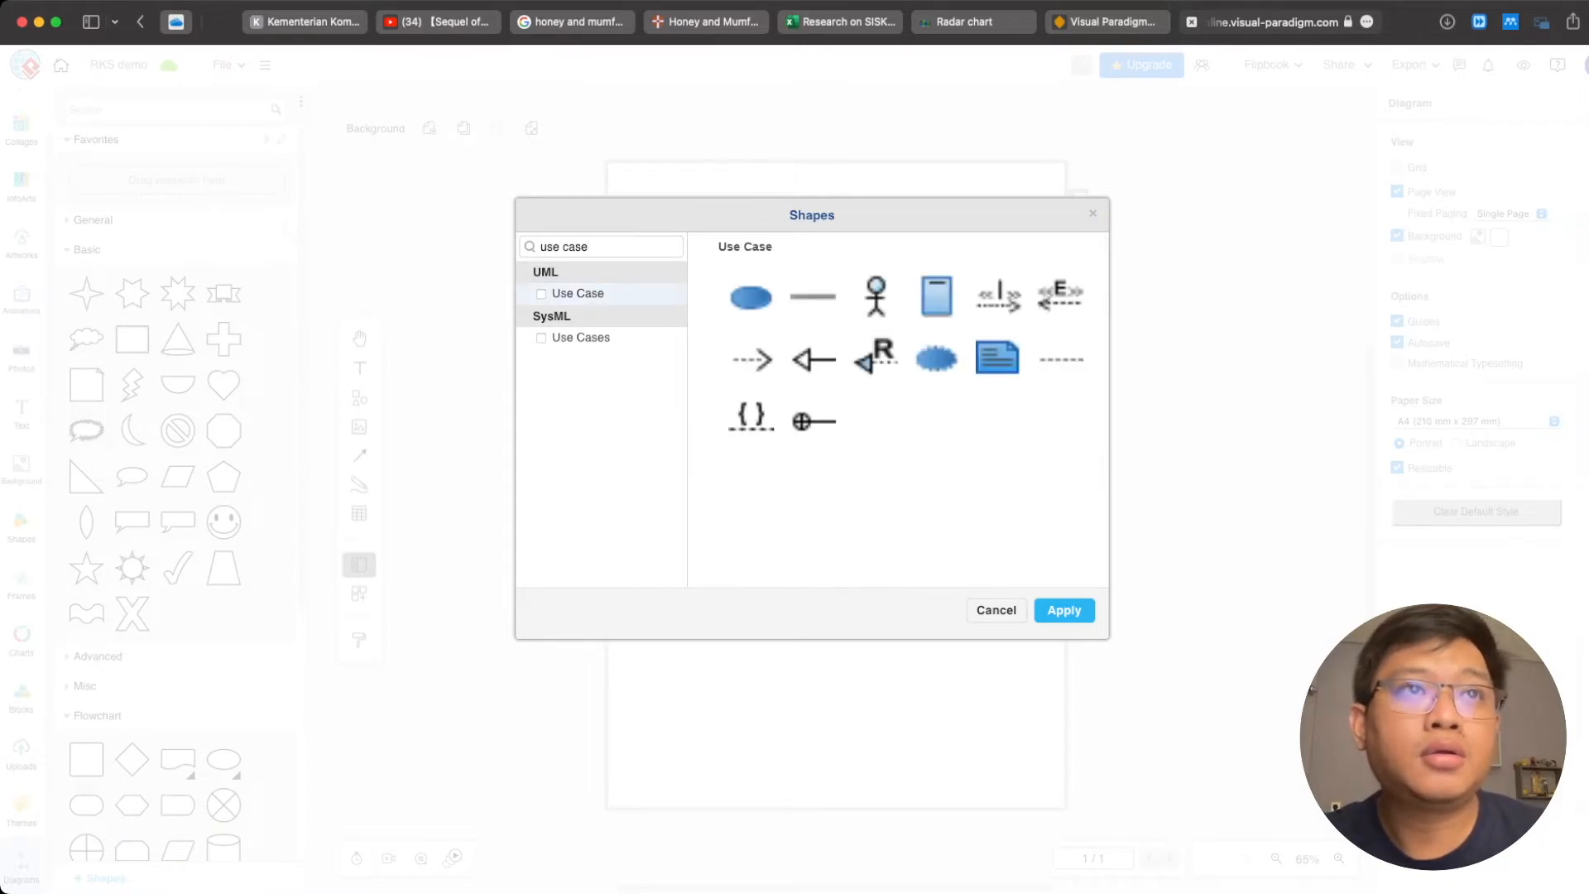
{"action": "left_click", "coordinate": [541, 293]}
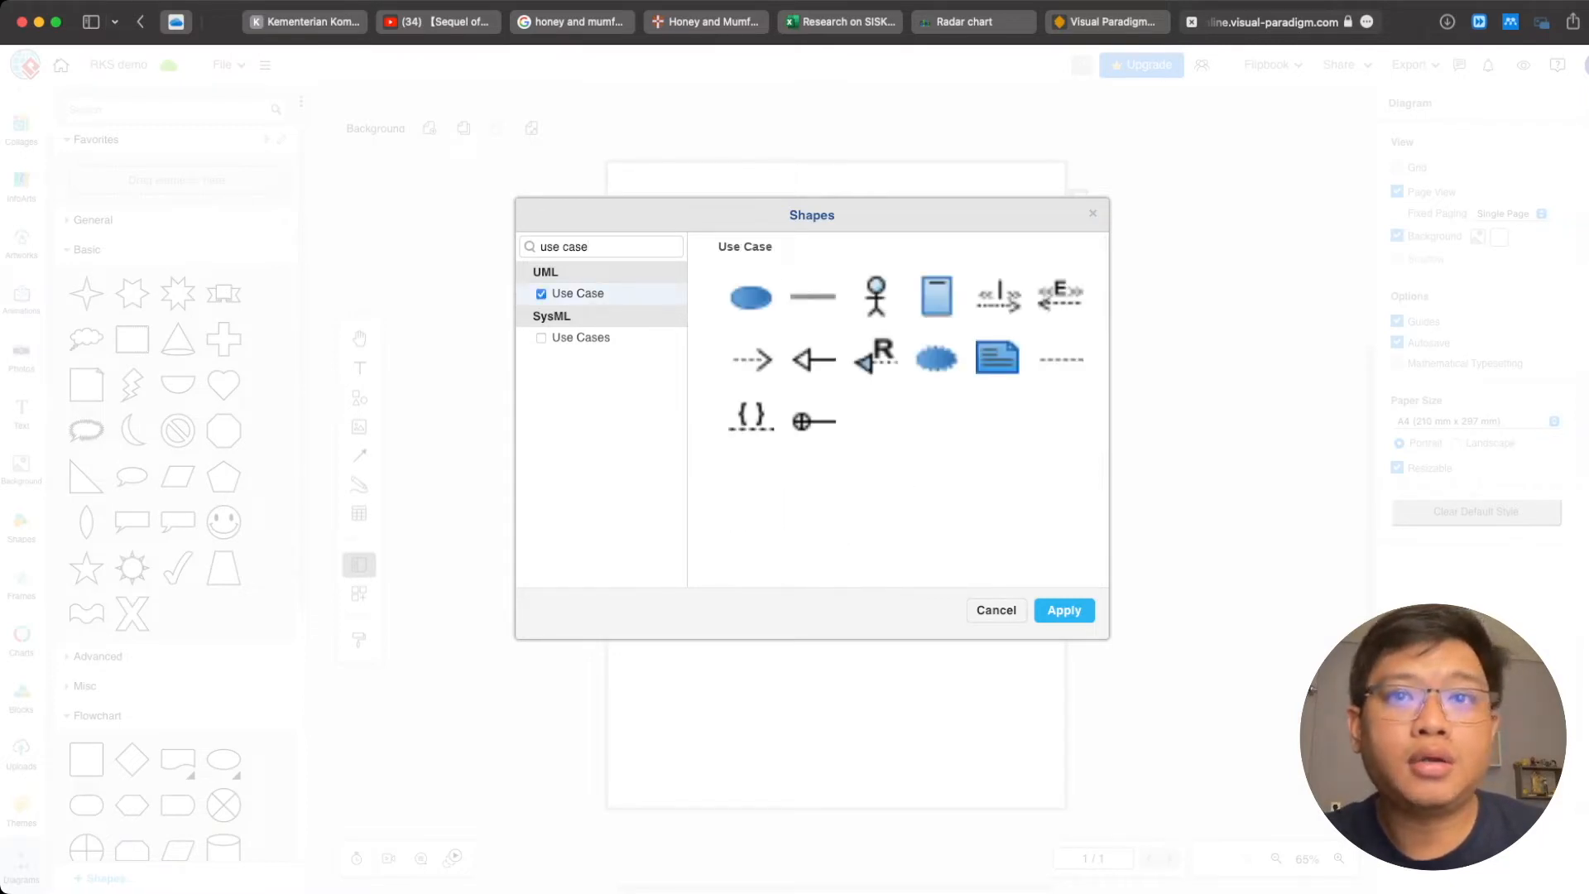
{"action": "left_click", "coordinate": [1065, 610]}
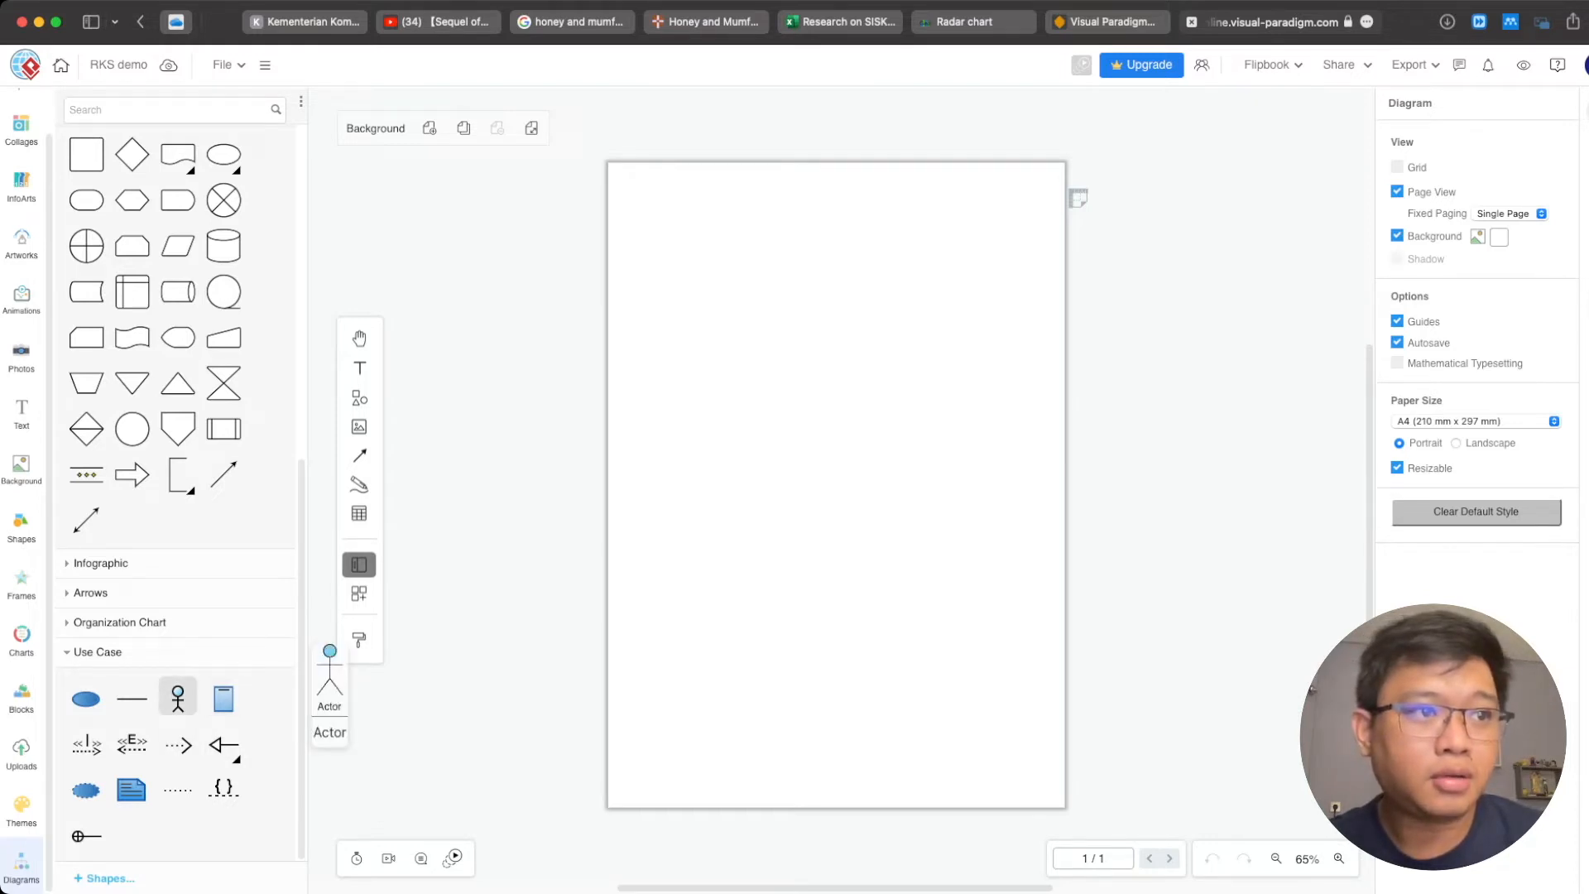
- Place an Actor in the upper-left part of the page and a System box directly to its right
{"action": "left_click", "coordinate": [177, 698]}
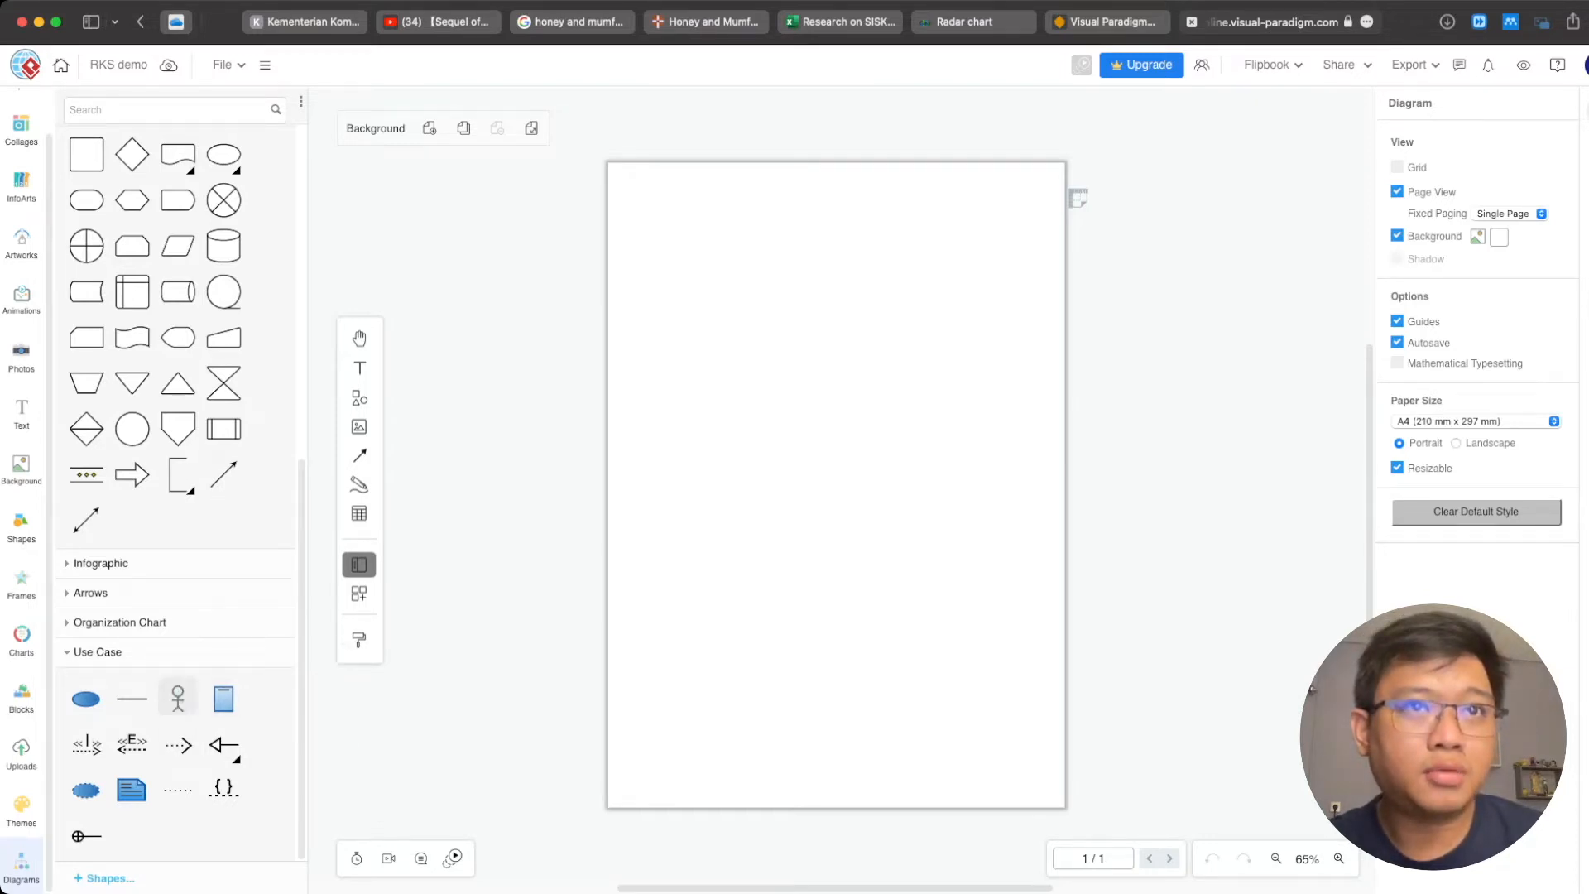
{"action": "left_click_drag", "start_coordinate": [851, 510], "coordinate": [719, 370]}
{"action": "left_click", "coordinate": [728, 383]}
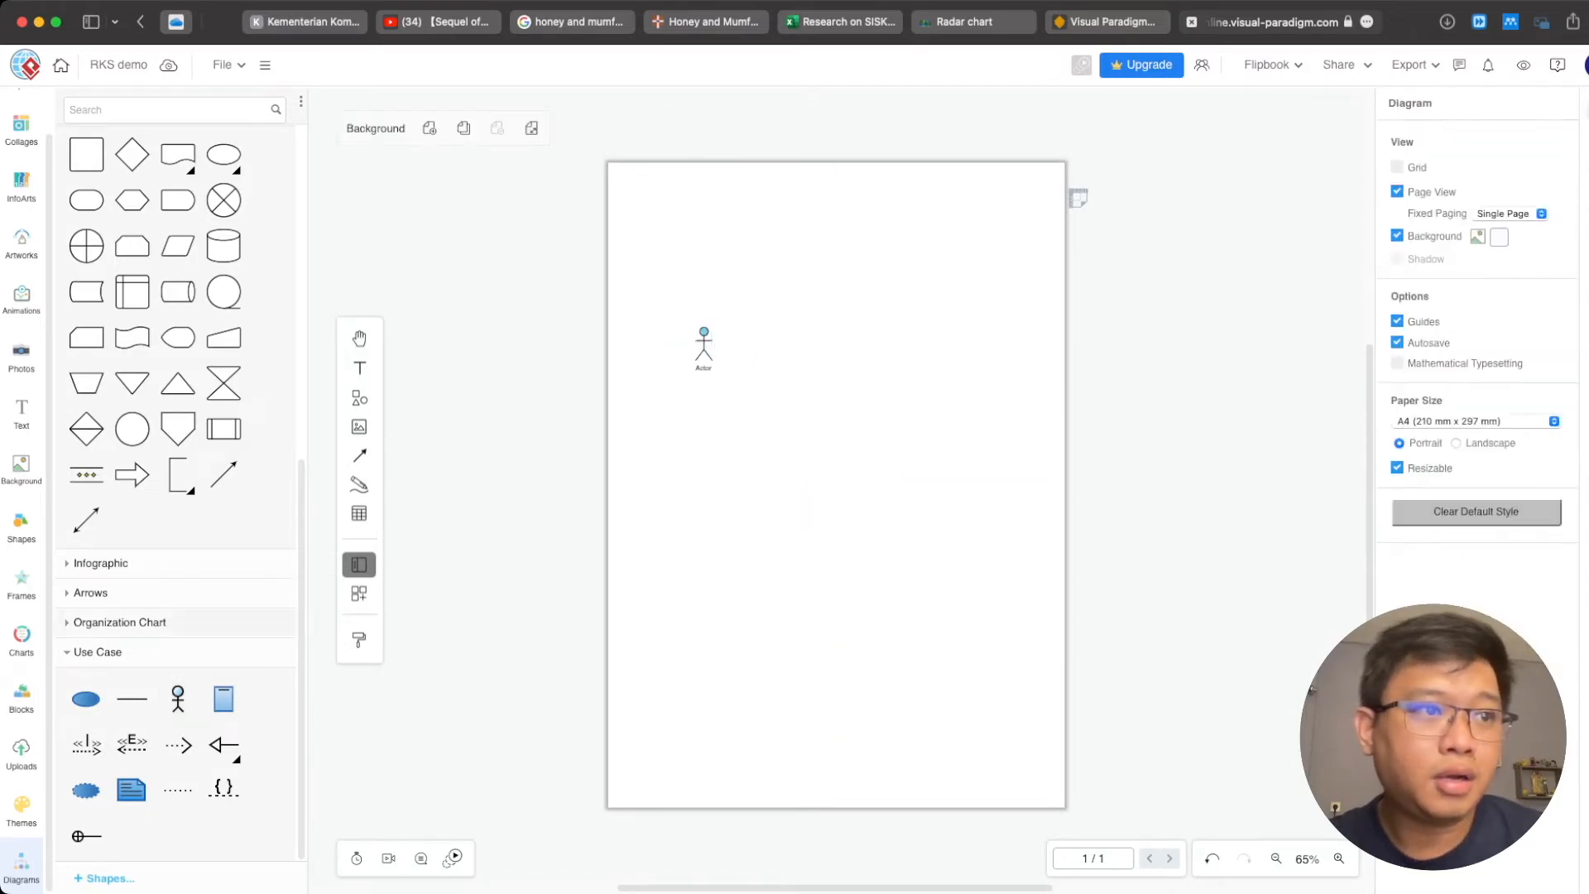
{"action": "left_click", "coordinate": [223, 697]}
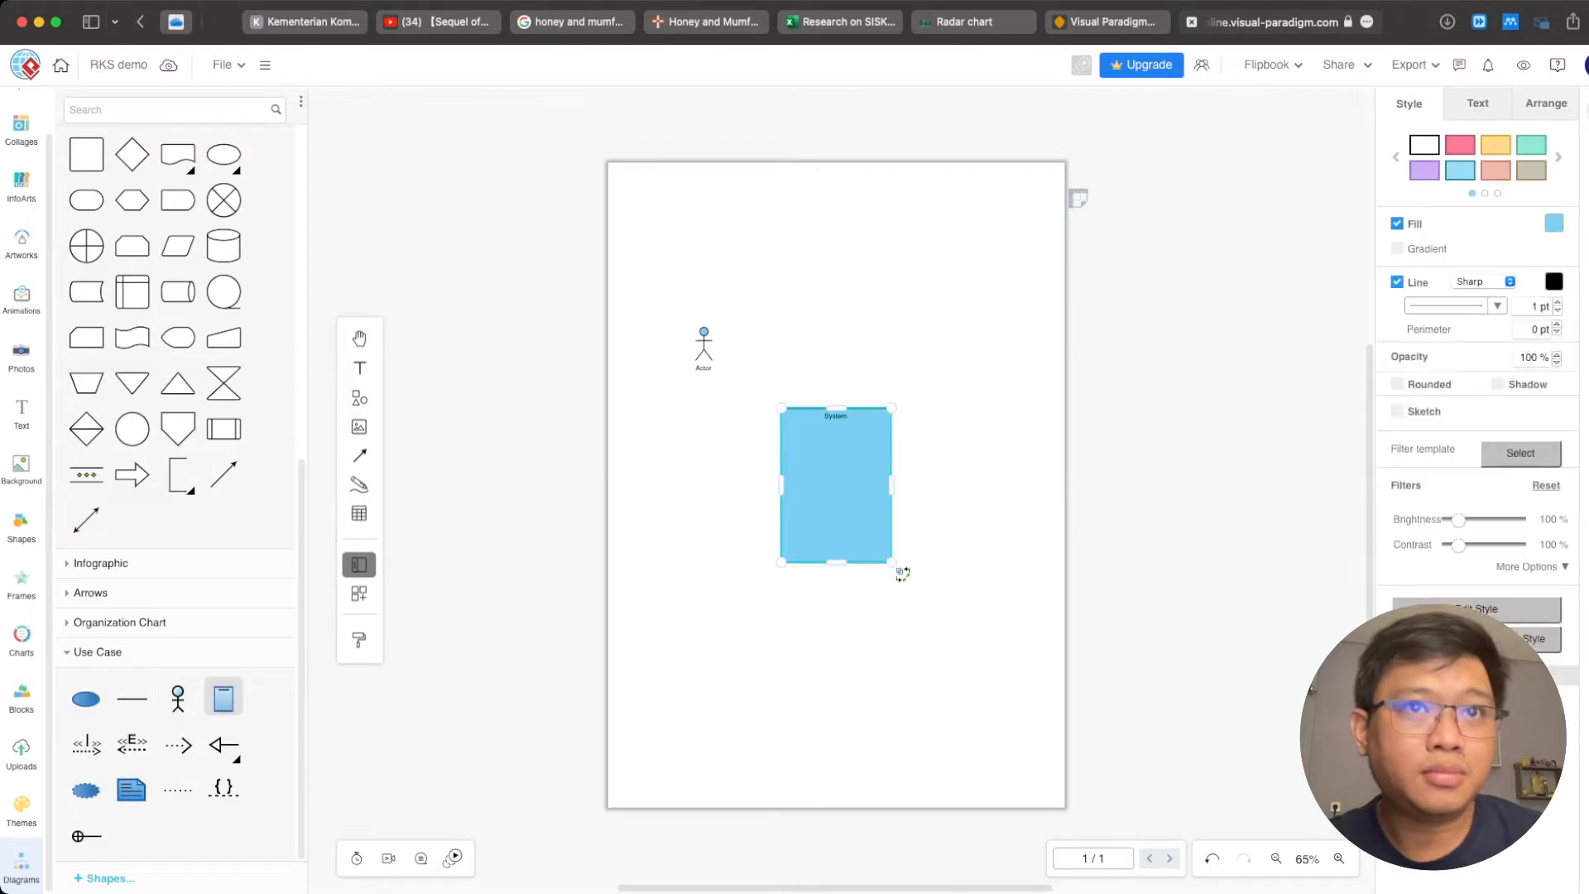
{"action": "left_click_drag", "start_coordinate": [836, 484], "coordinate": [821, 344]}
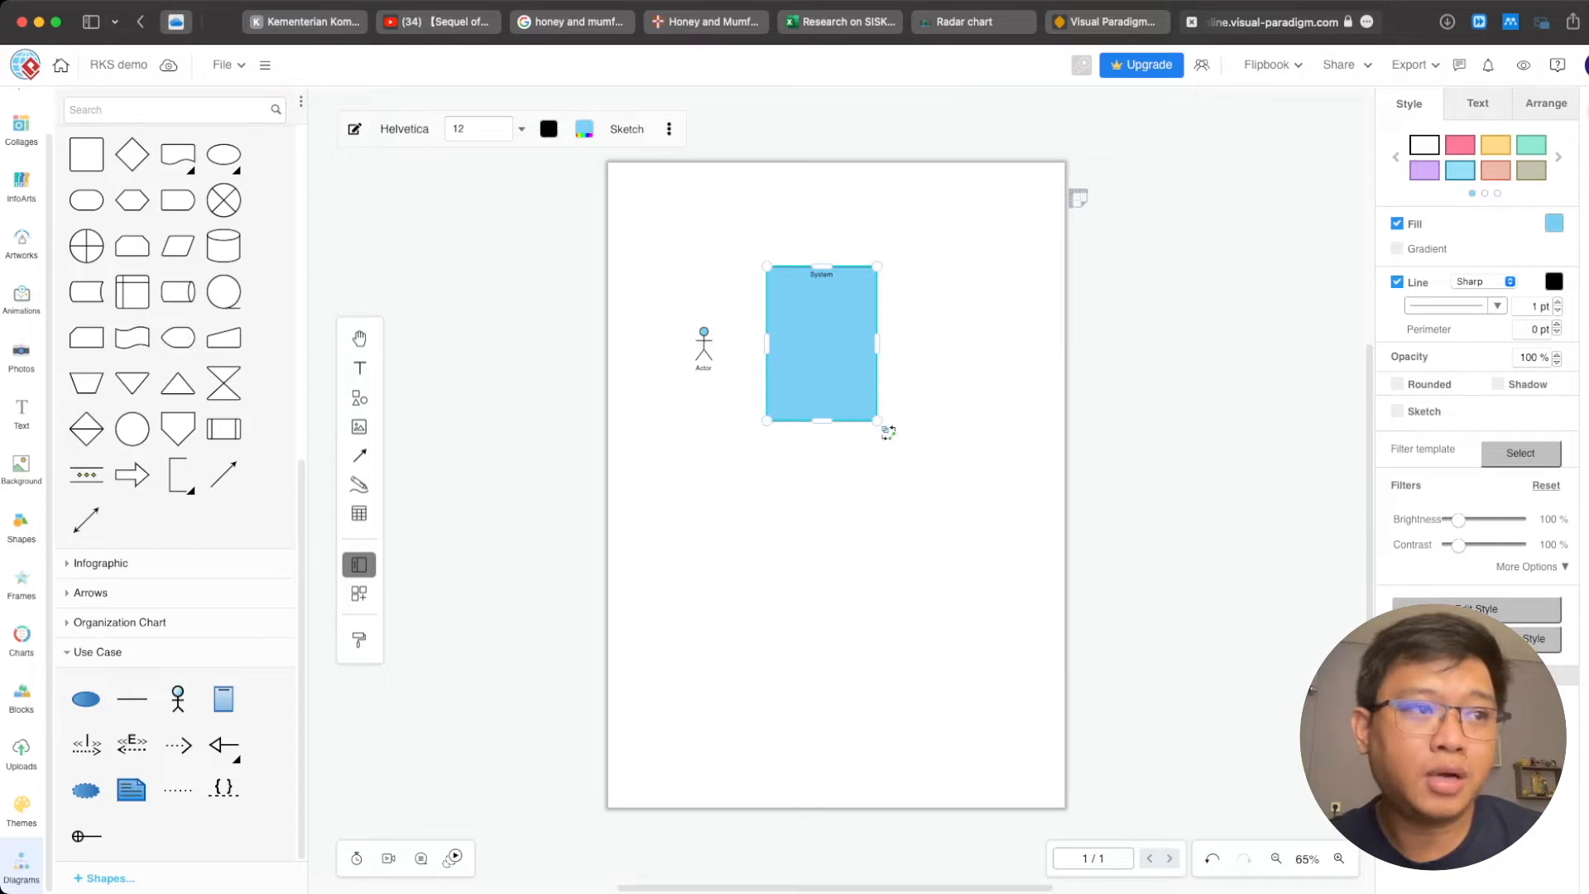
- Add a Use Case ellipse and place it inside the upper part of the System box
{"action": "mouse_move", "coordinate": [86, 697]}
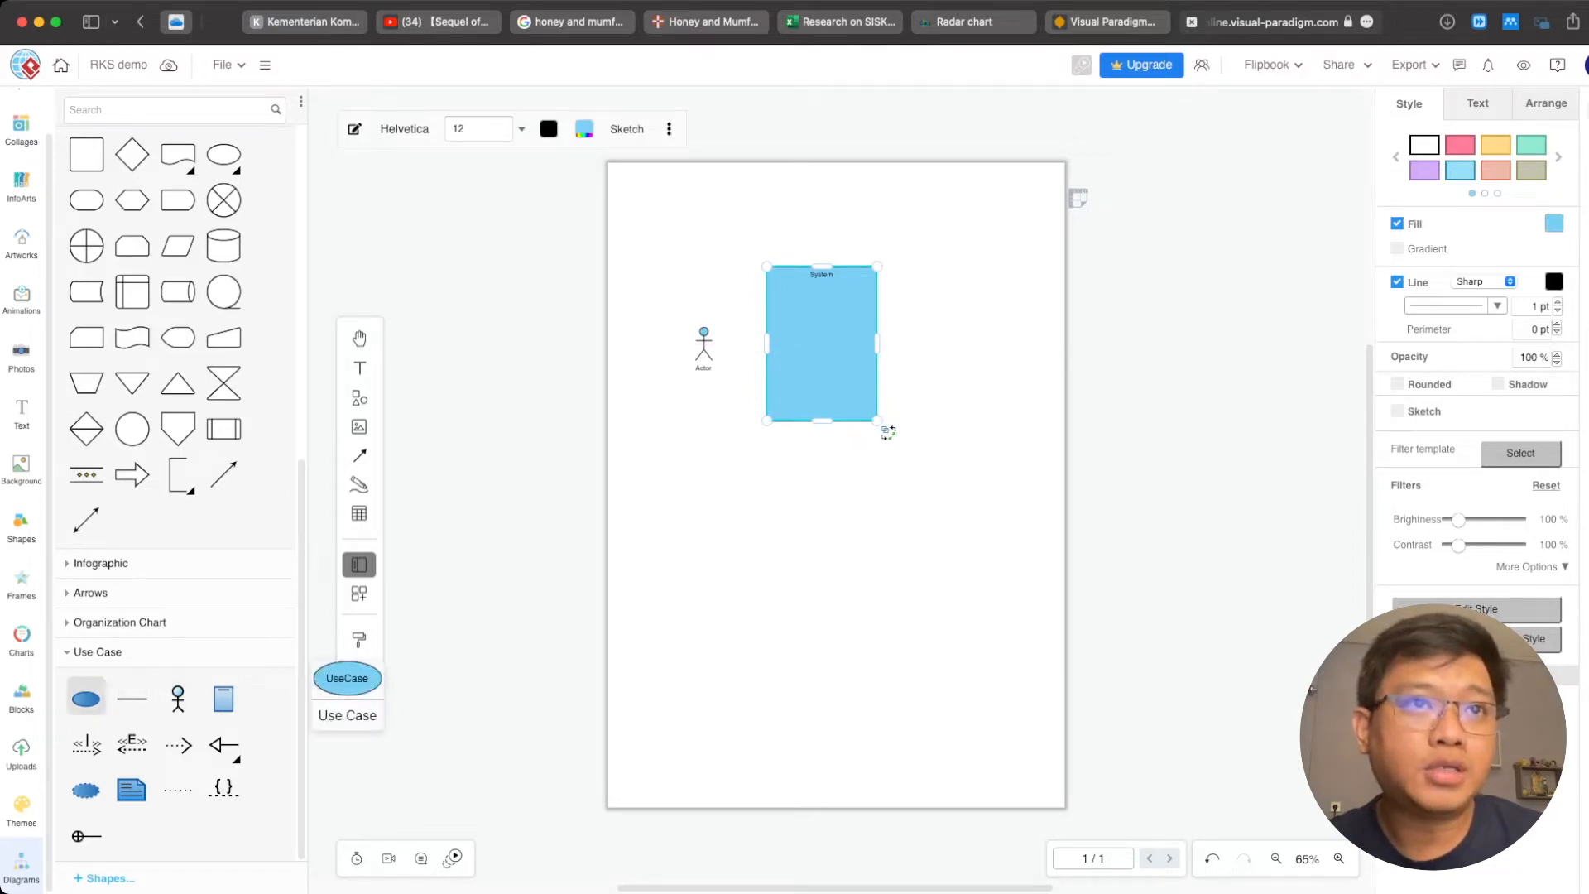
{"action": "left_click", "coordinate": [86, 698]}
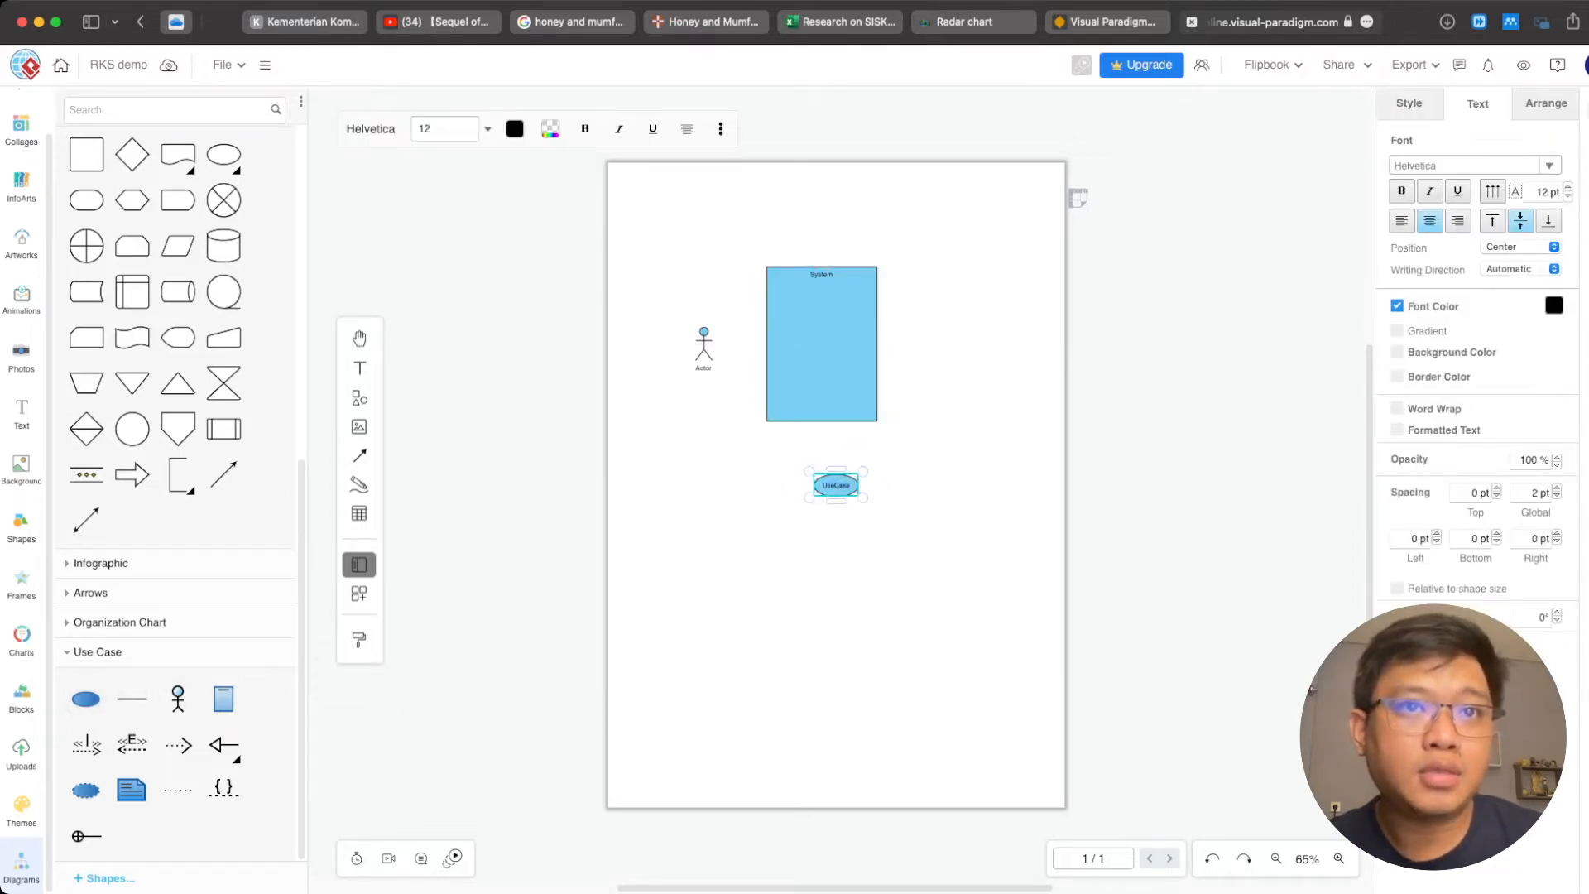
{"action": "left_click", "coordinate": [865, 507]}
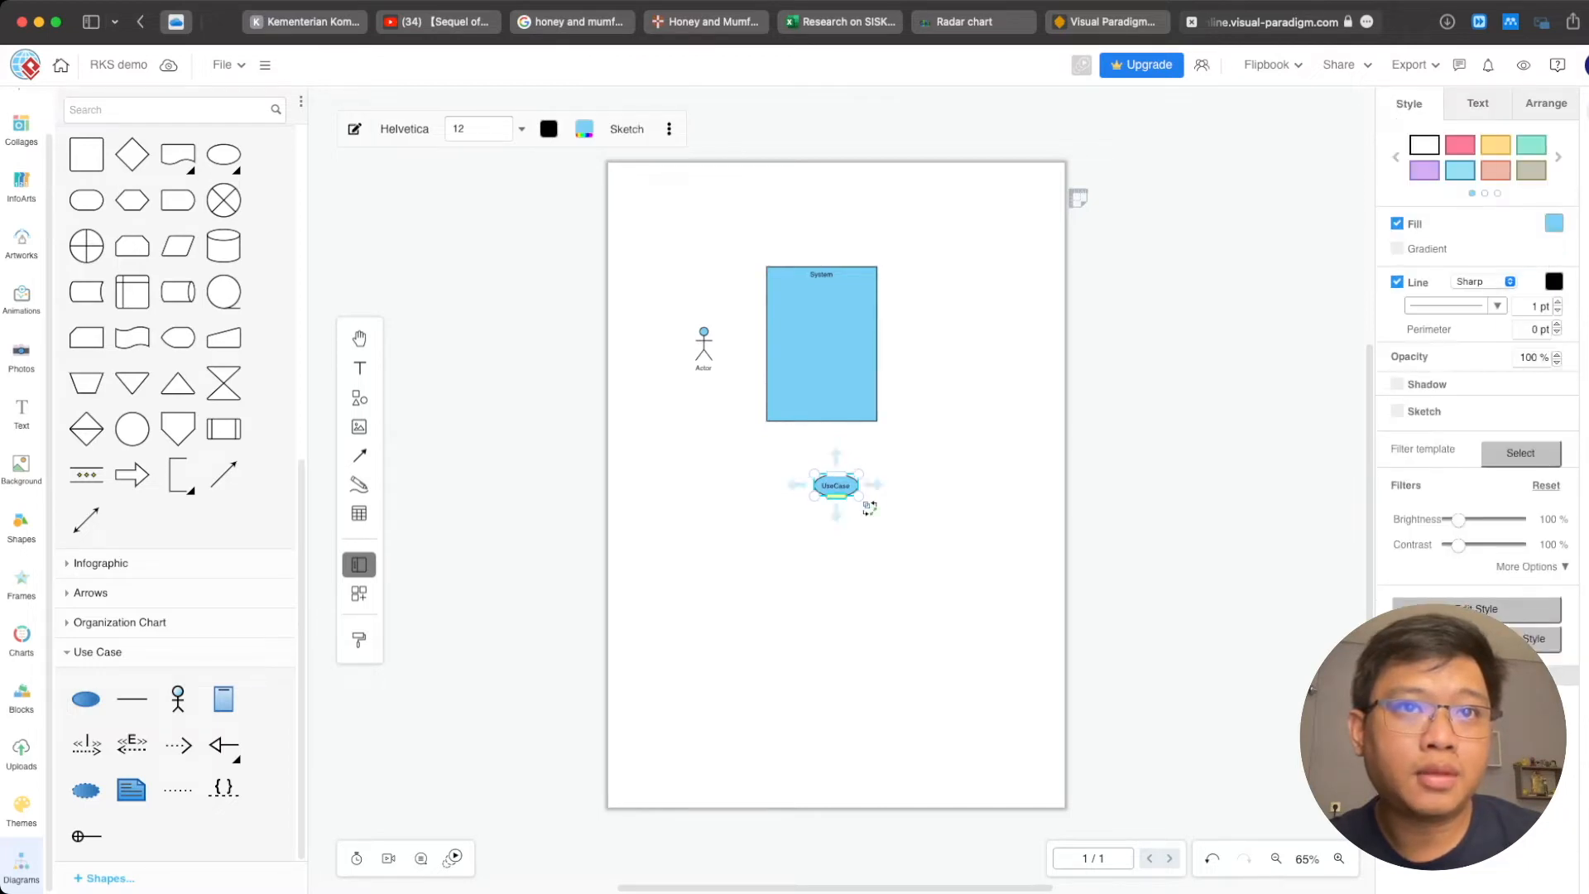
{"action": "left_click_drag", "start_coordinate": [832, 497], "coordinate": [820, 343]}
{"action": "left_click", "coordinate": [943, 374]}
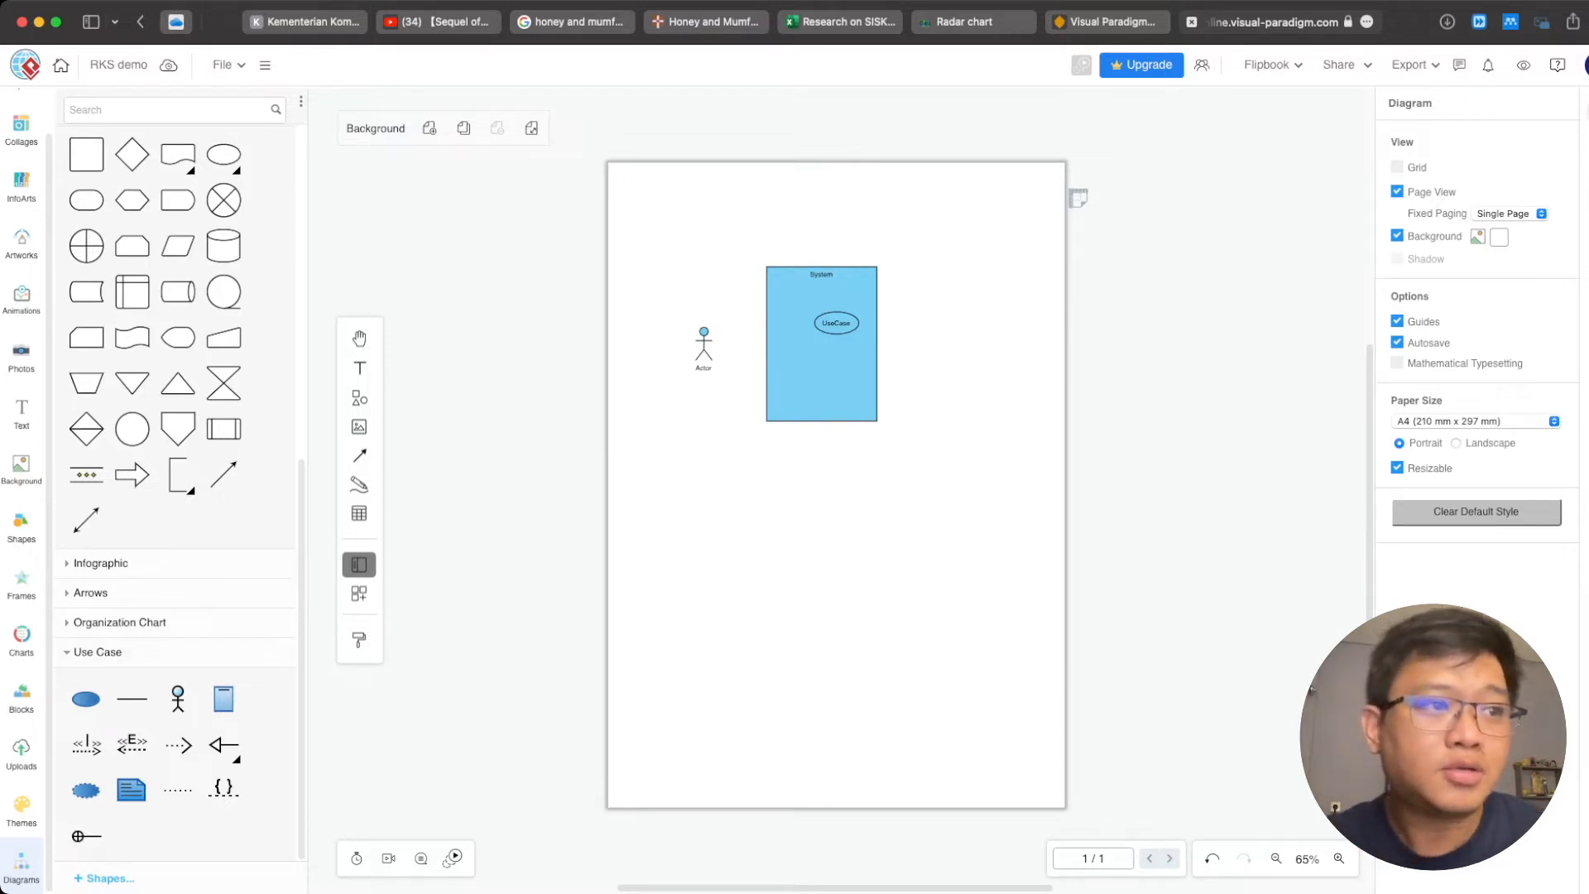
- Connect the Actor to the Use Case ellipse with an association line
{"action": "left_click", "coordinate": [132, 697]}
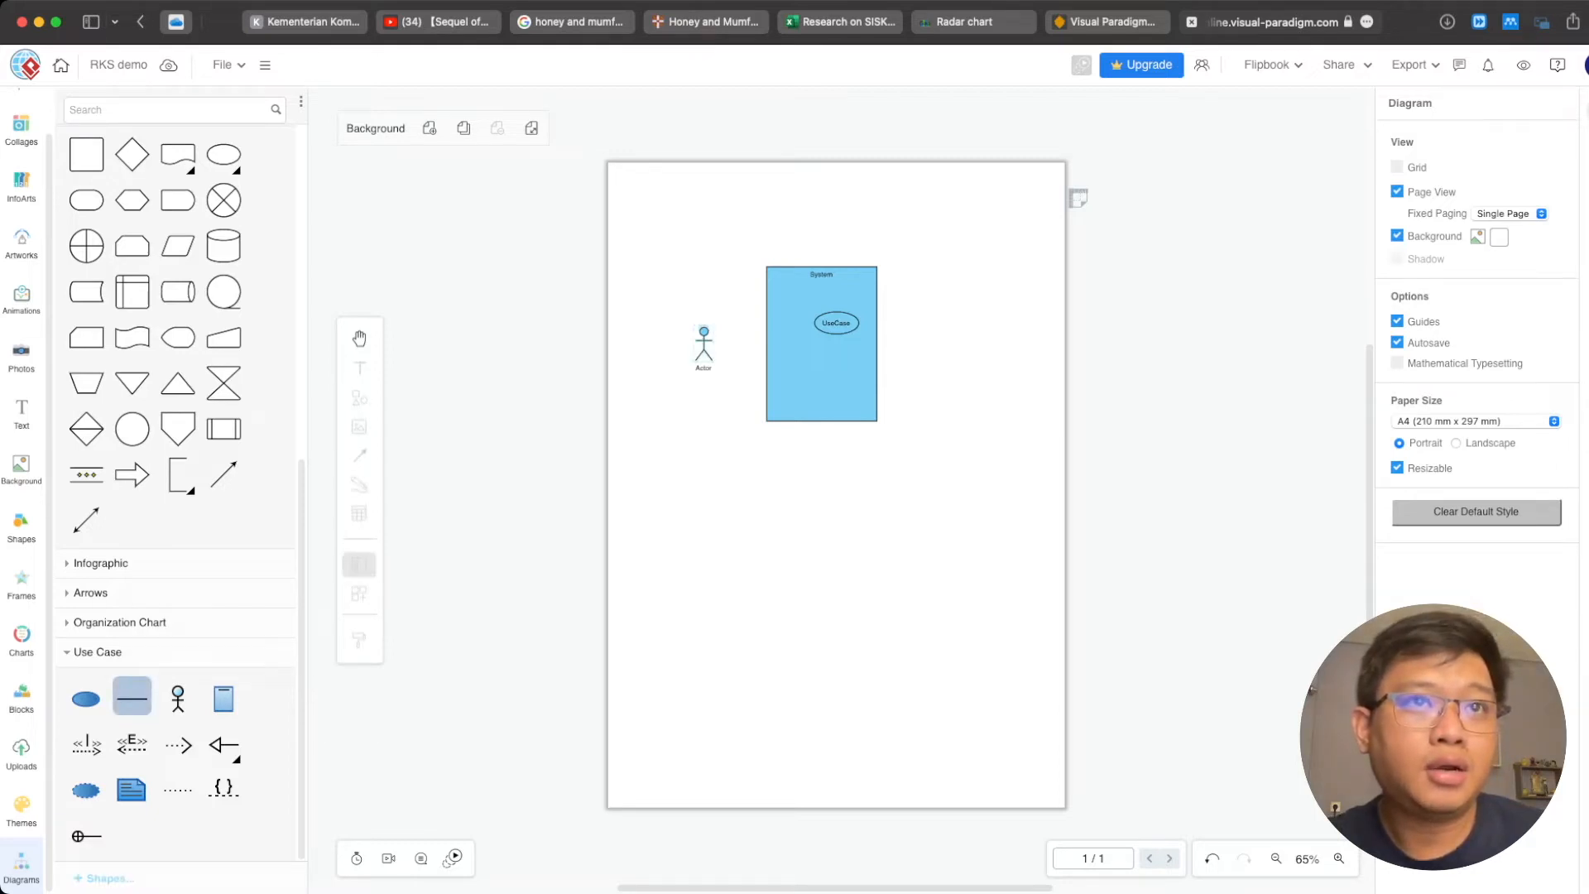
{"action": "left_click_drag", "start_coordinate": [703, 352], "coordinate": [828, 324]}
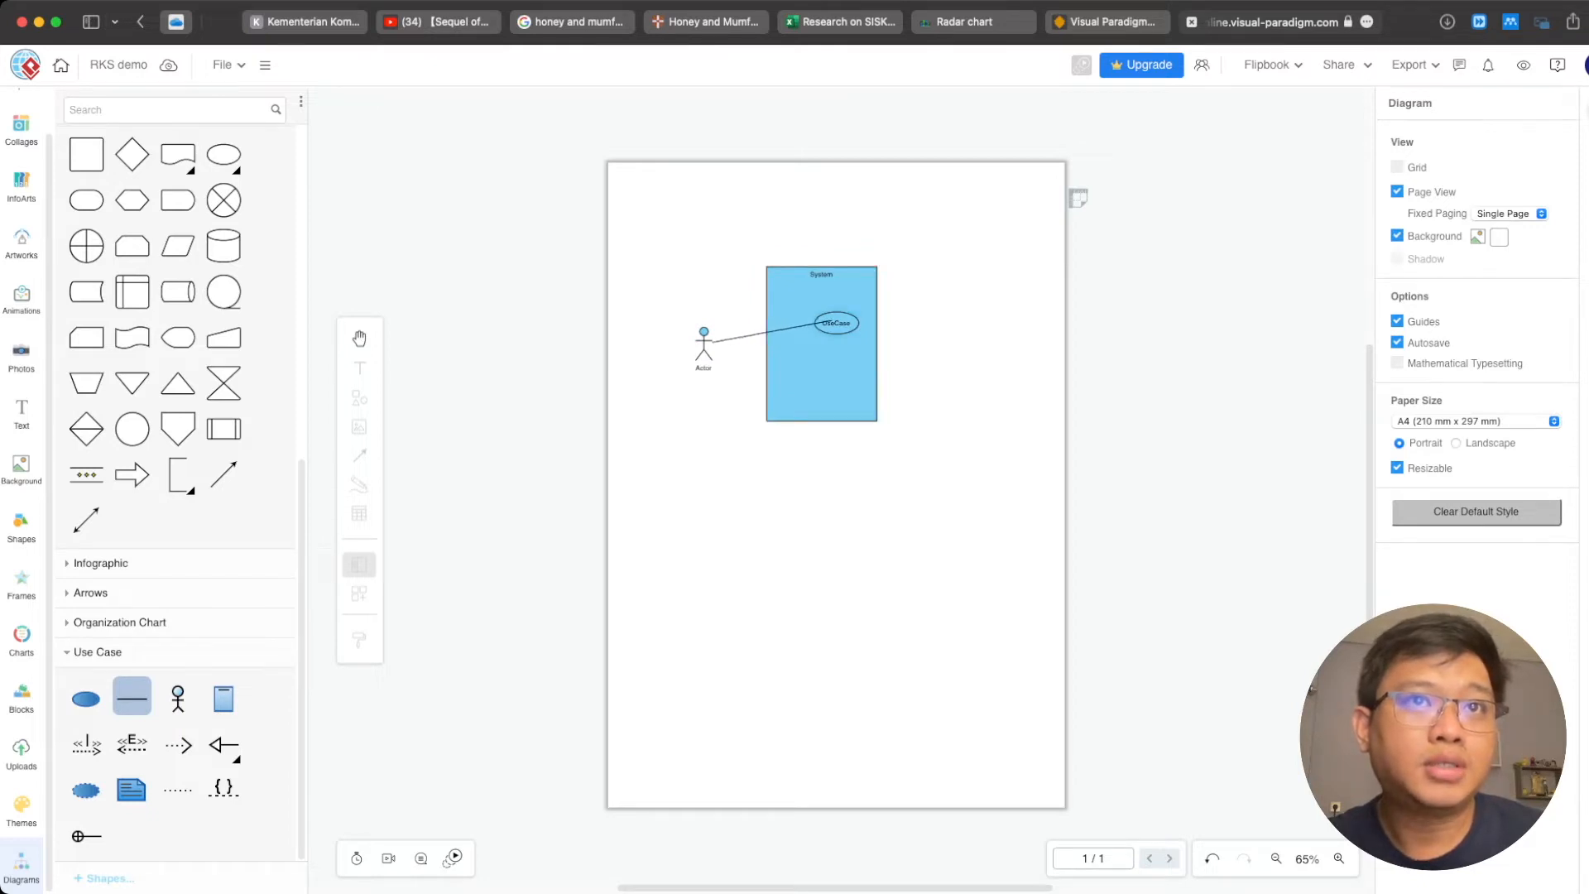
{"action": "left_click_drag", "start_coordinate": [830, 322], "coordinate": [833, 321]}
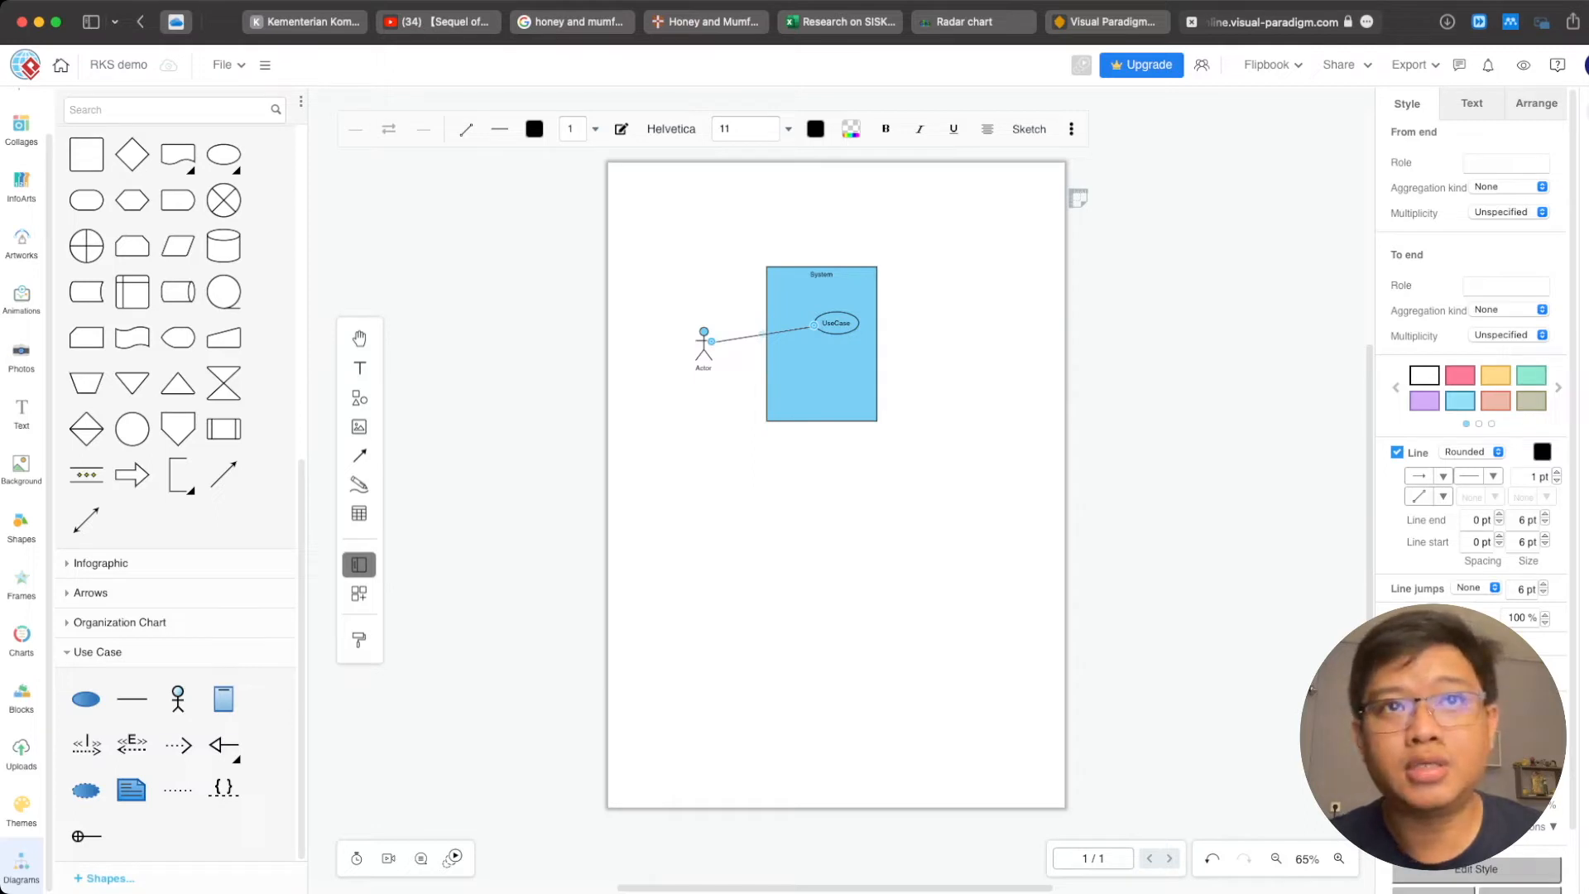
{"action": "key", "text": "Escape"}
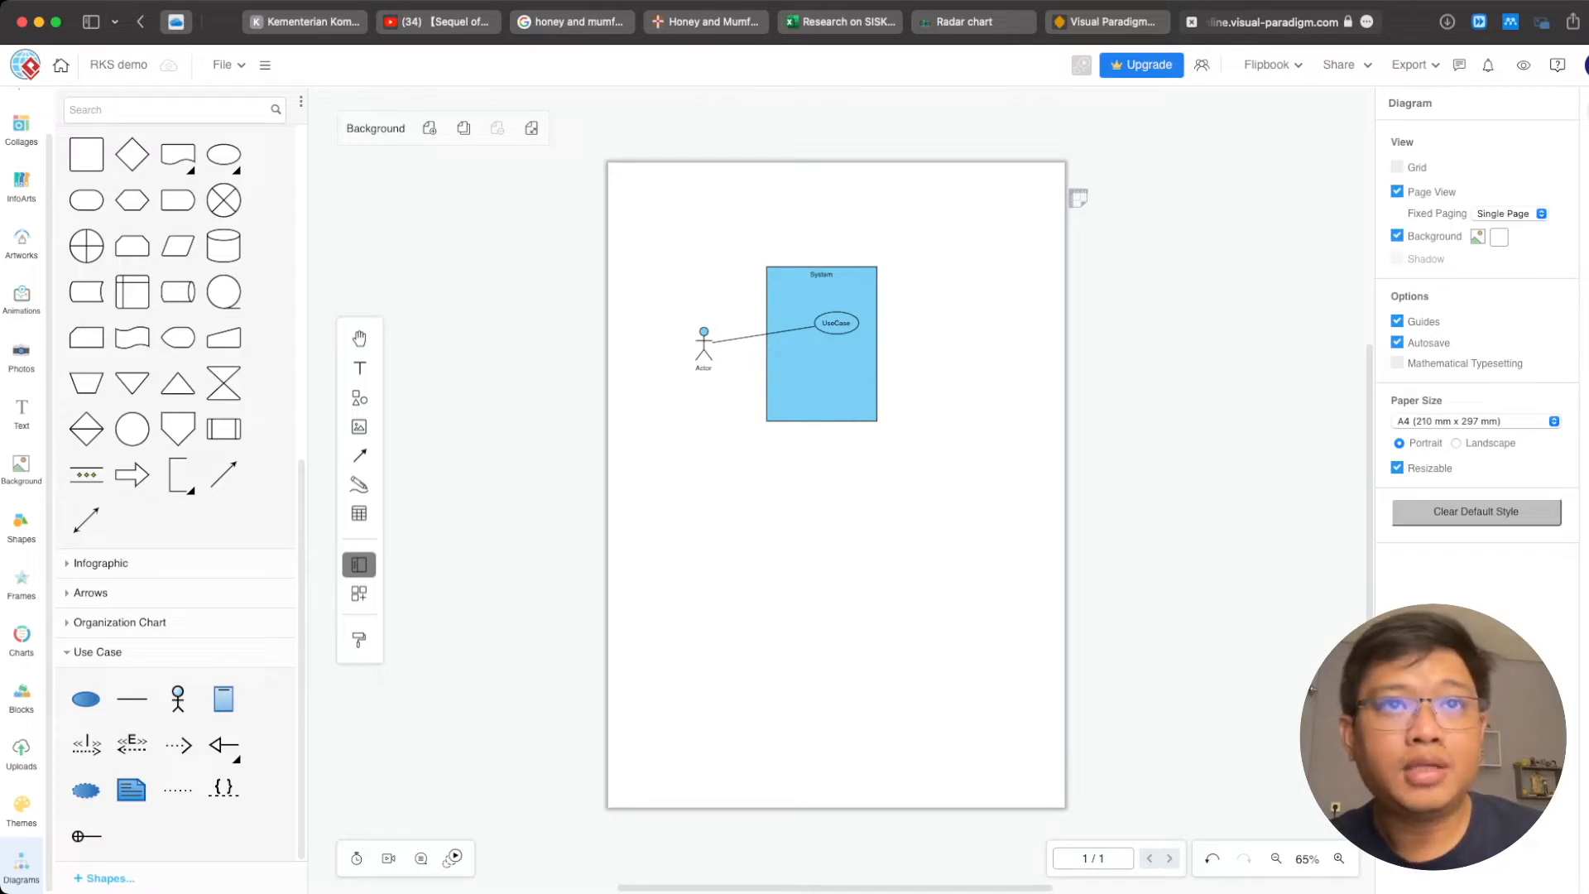
- Rename the System box as "Sistem Informasi Toko"
{"action": "left_click", "coordinate": [821, 275]}
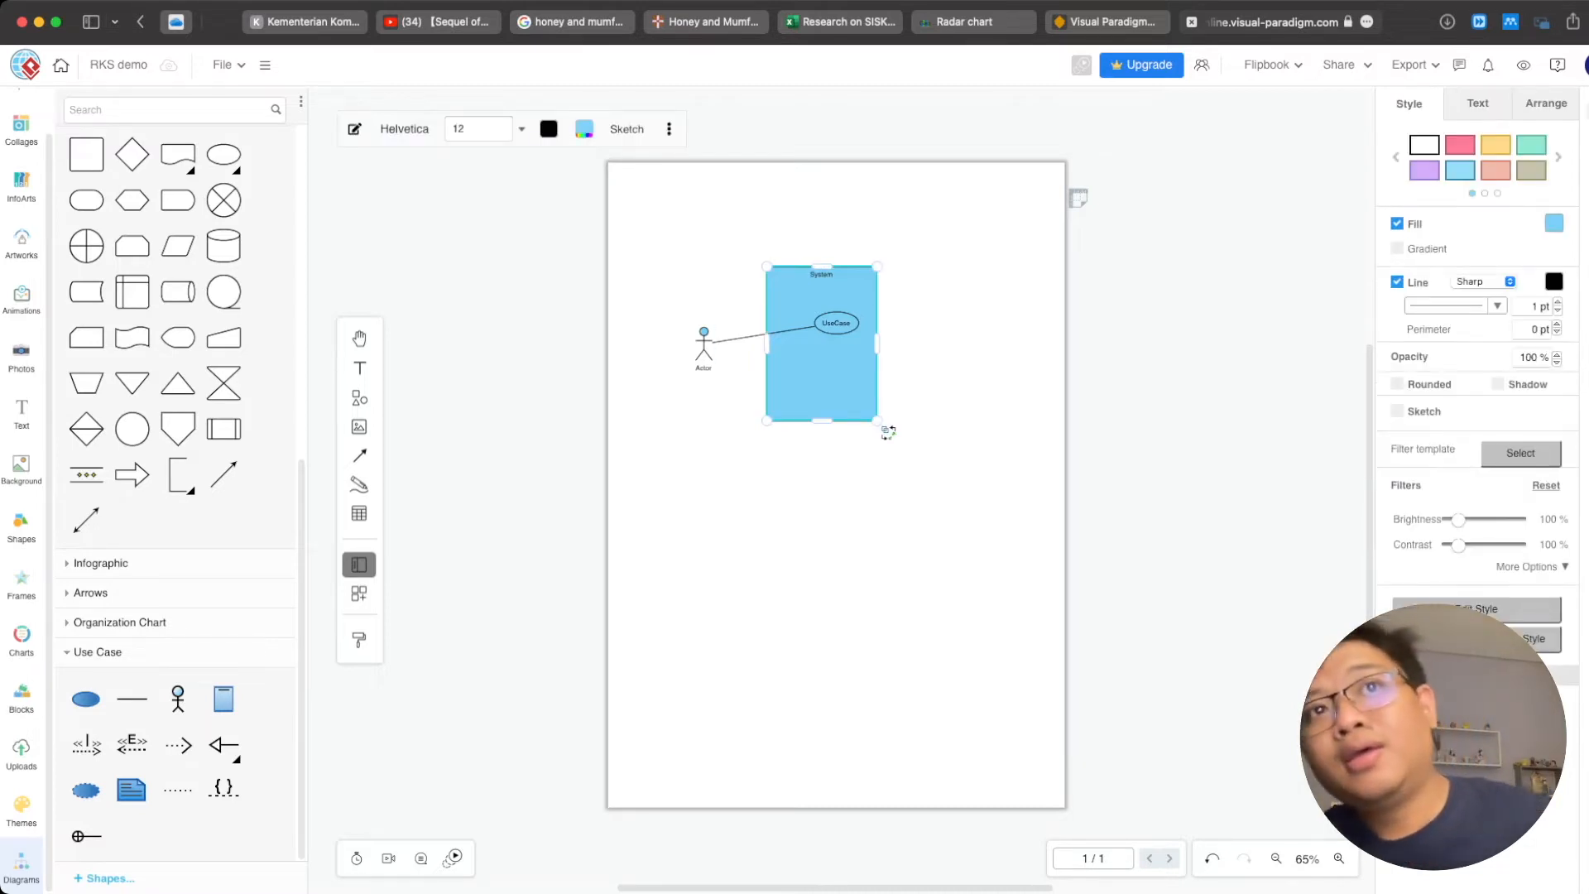
{"action": "double_click", "coordinate": [821, 276]}
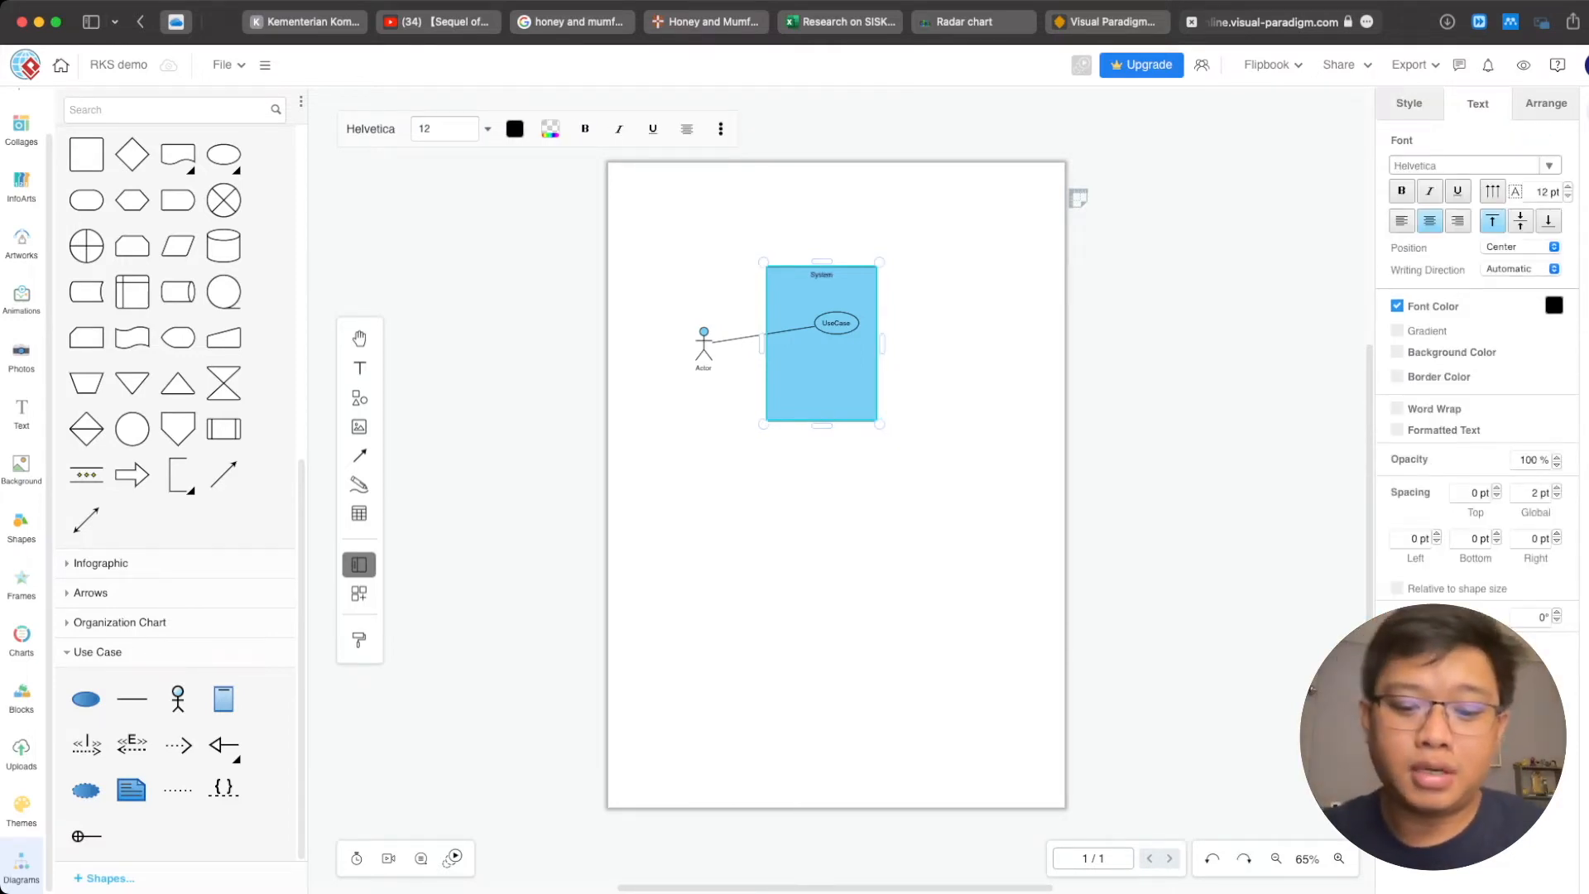
{"action": "type", "text": "S"}
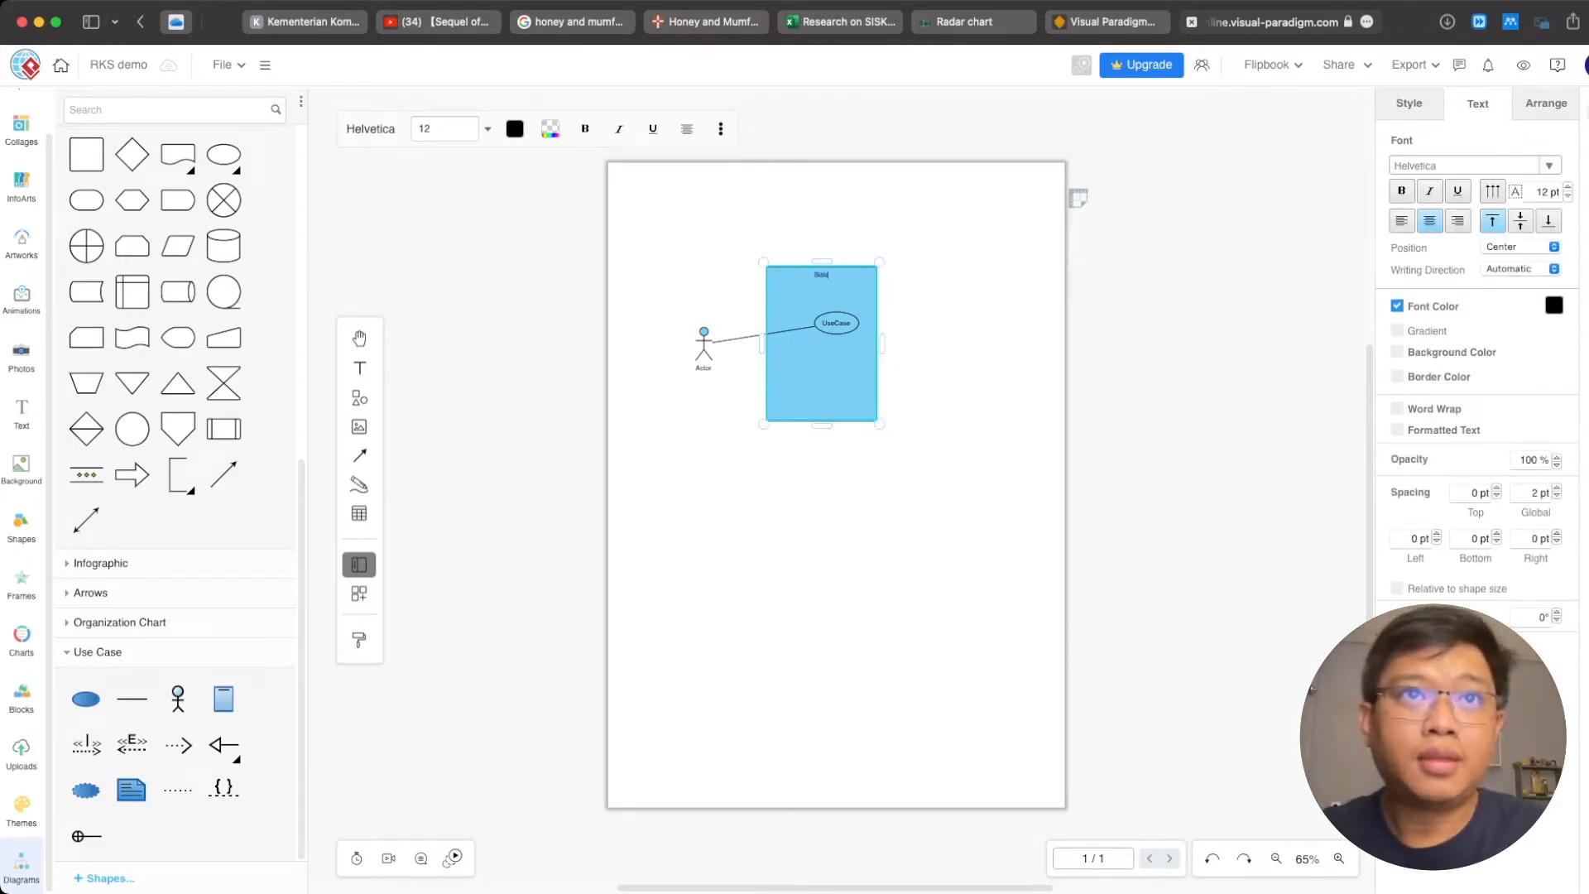
{"action": "type", "text": "istem Infor"}
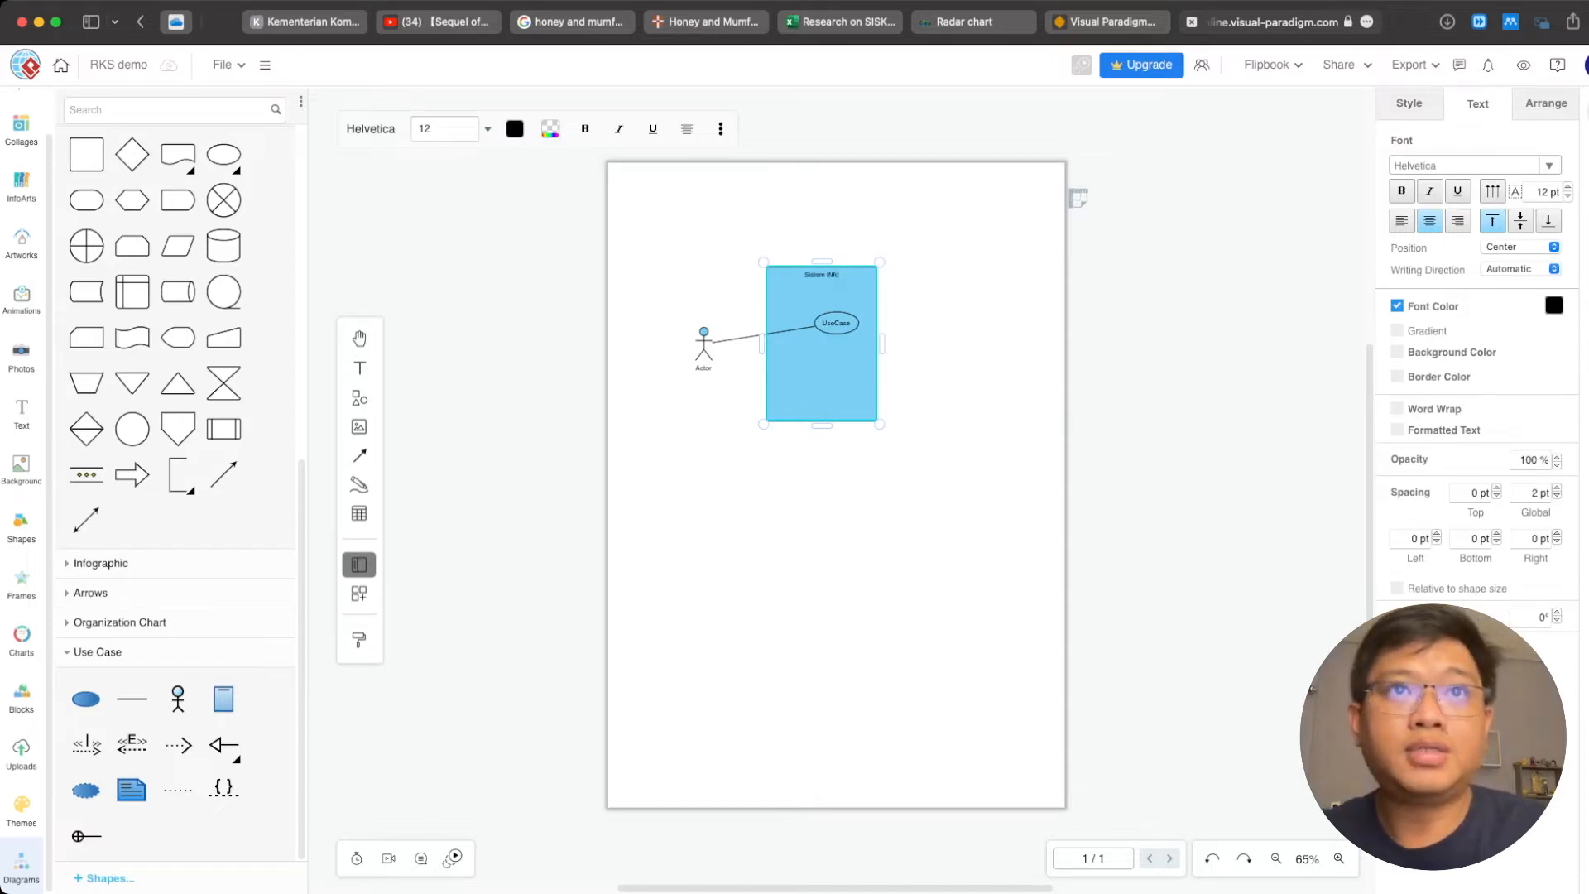
{"action": "key", "text": "BackSpace"}
{"action": "type", "text": "nform"}
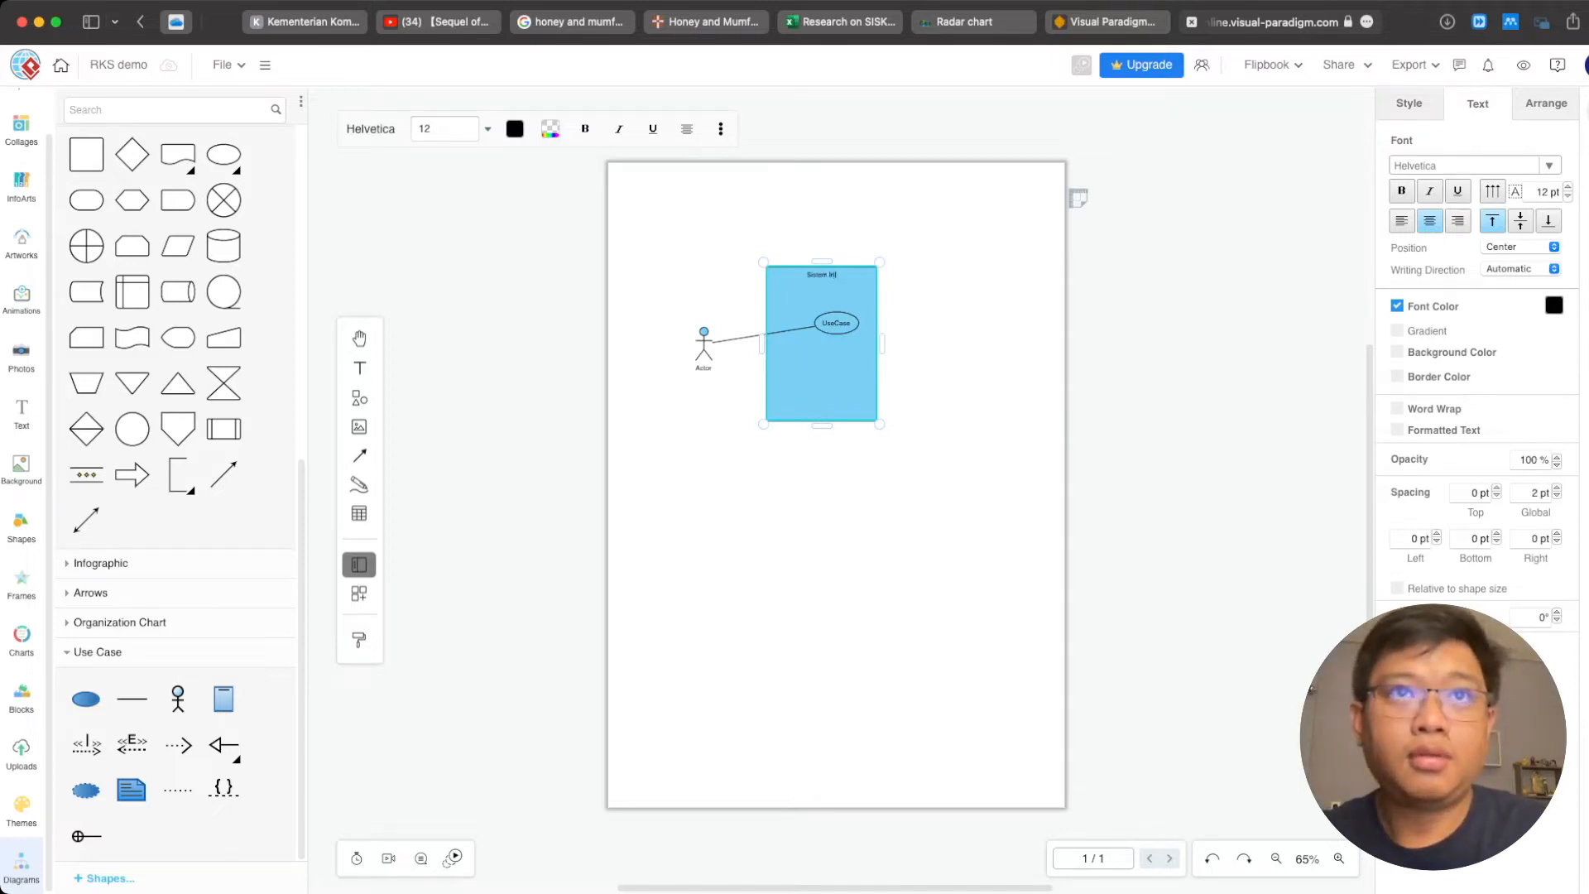
{"action": "type", "text": "asi Toko"}
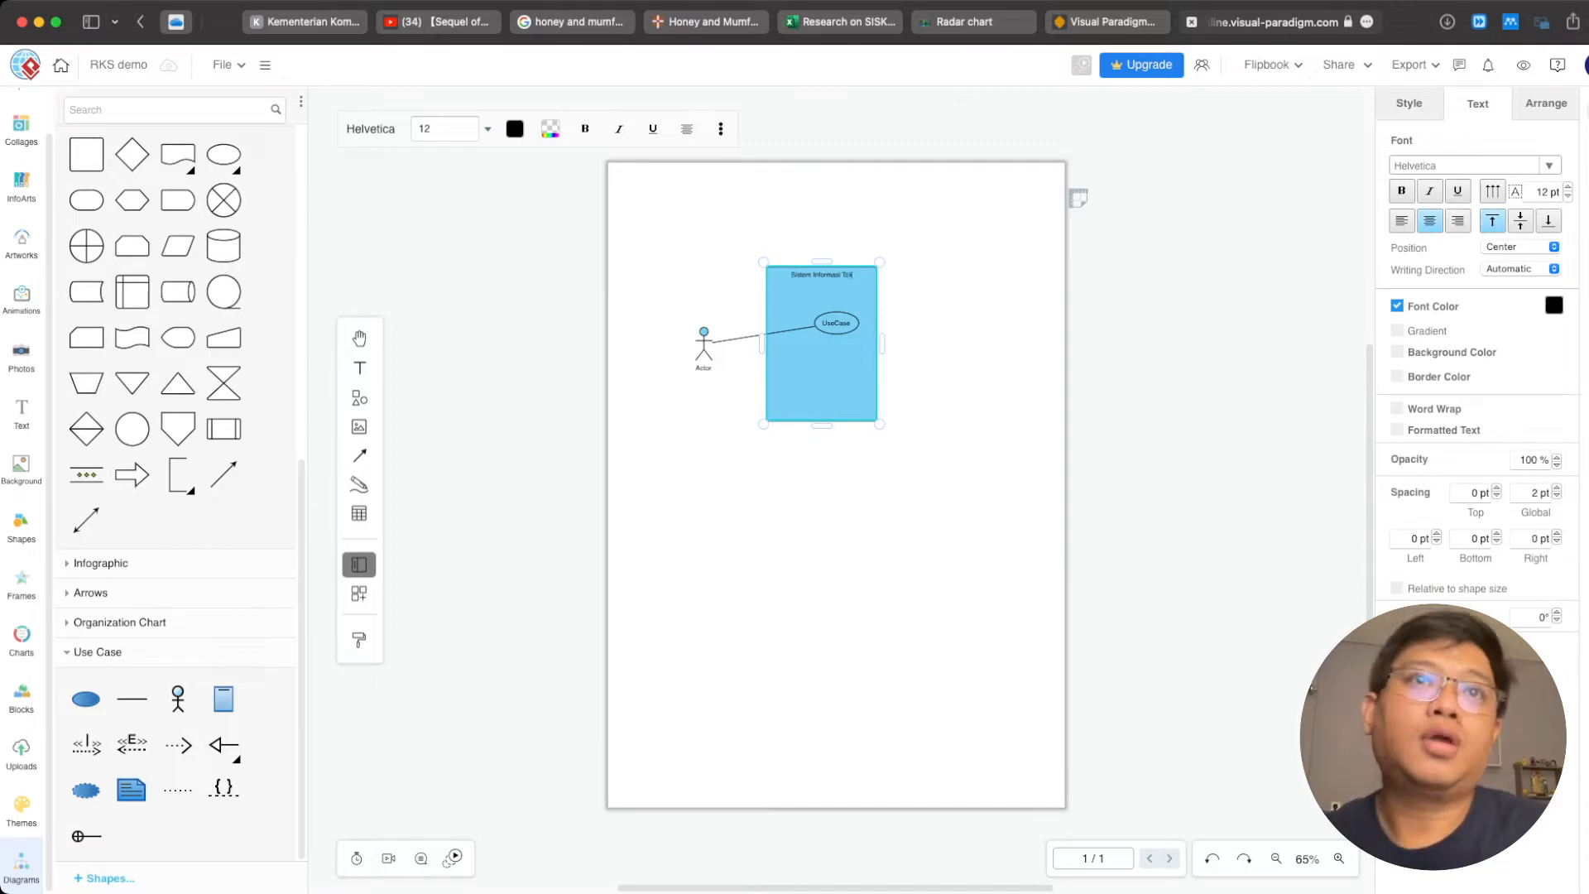
{"action": "key", "text": "Escape"}
{"action": "key", "text": "Escape"}
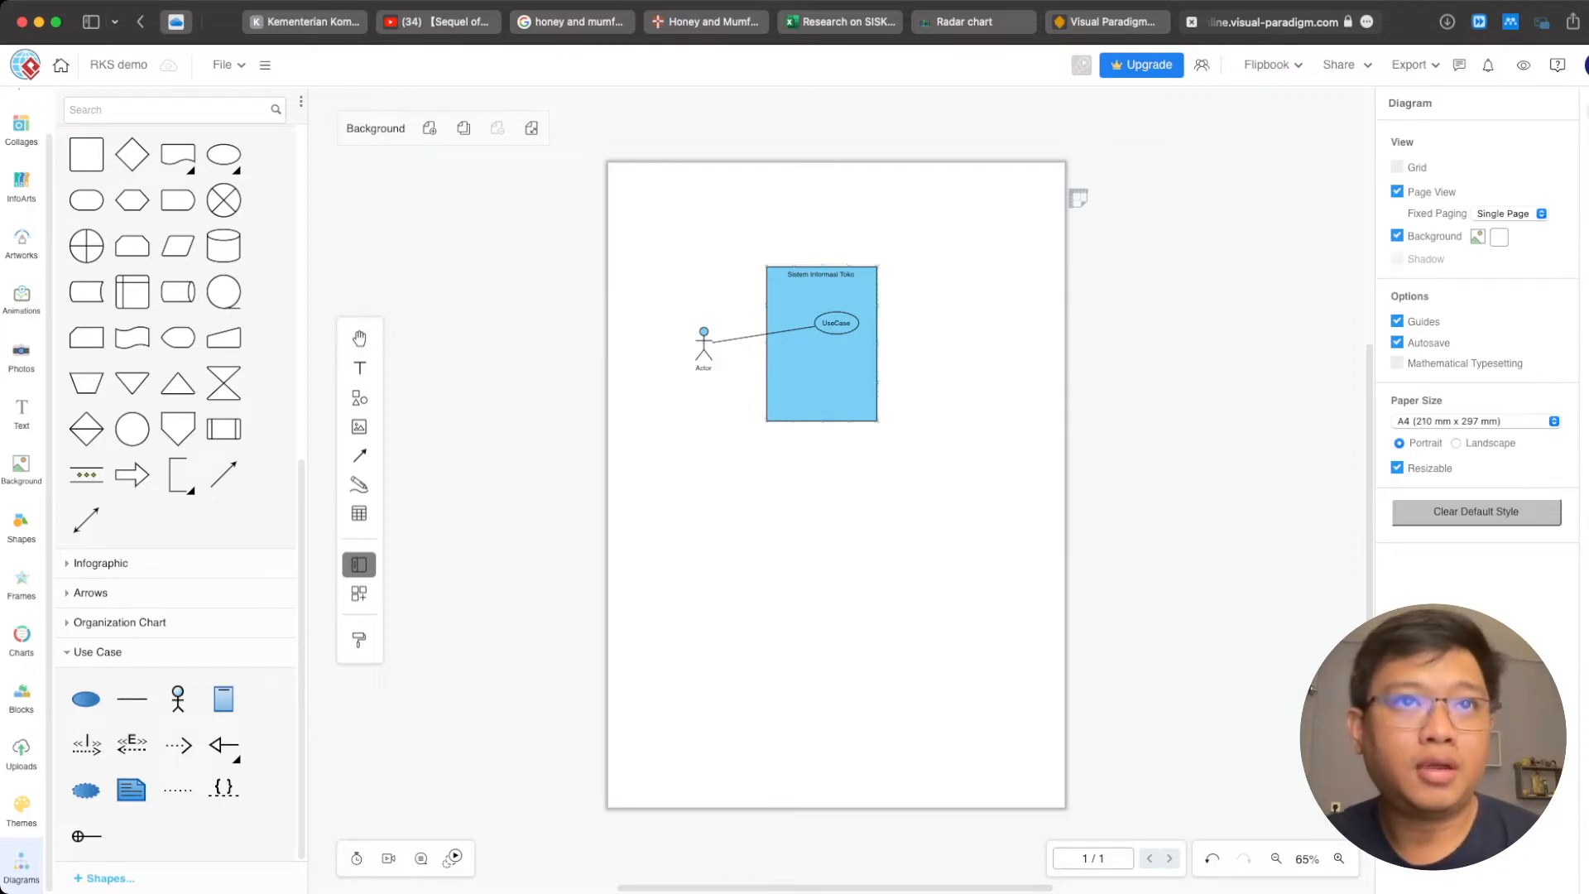
- Stretch the system box downward to about twice its height and widen it on its right side by about 40 percent
{"action": "left_click", "coordinate": [874, 417]}
{"action": "left_click_drag", "start_coordinate": [821, 420], "coordinate": [821, 561]}
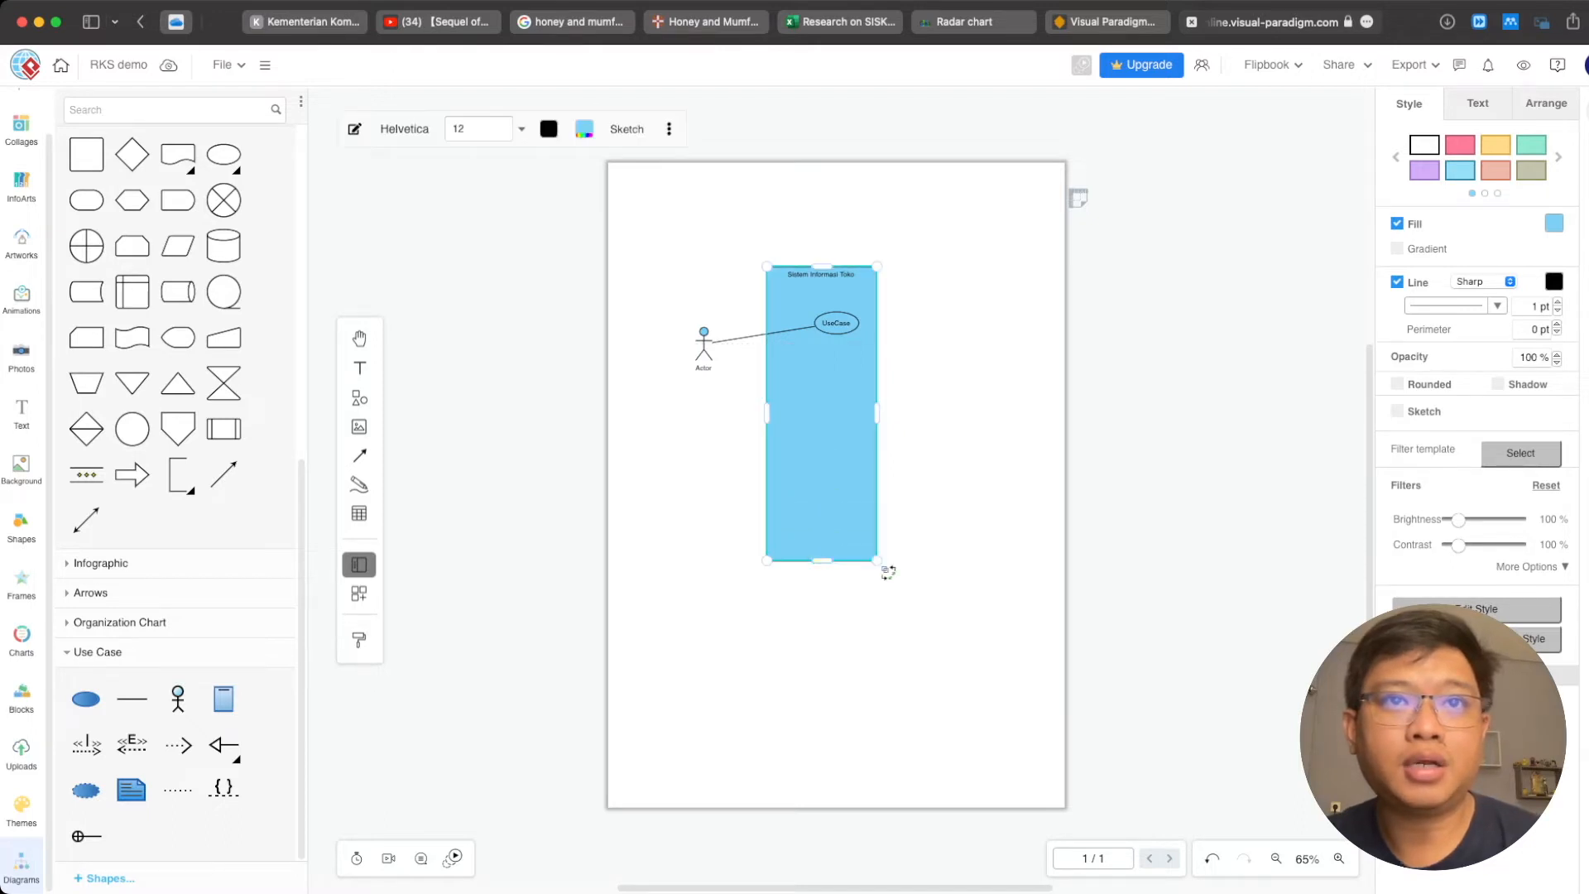
{"action": "left_click_drag", "start_coordinate": [877, 413], "coordinate": [924, 413]}
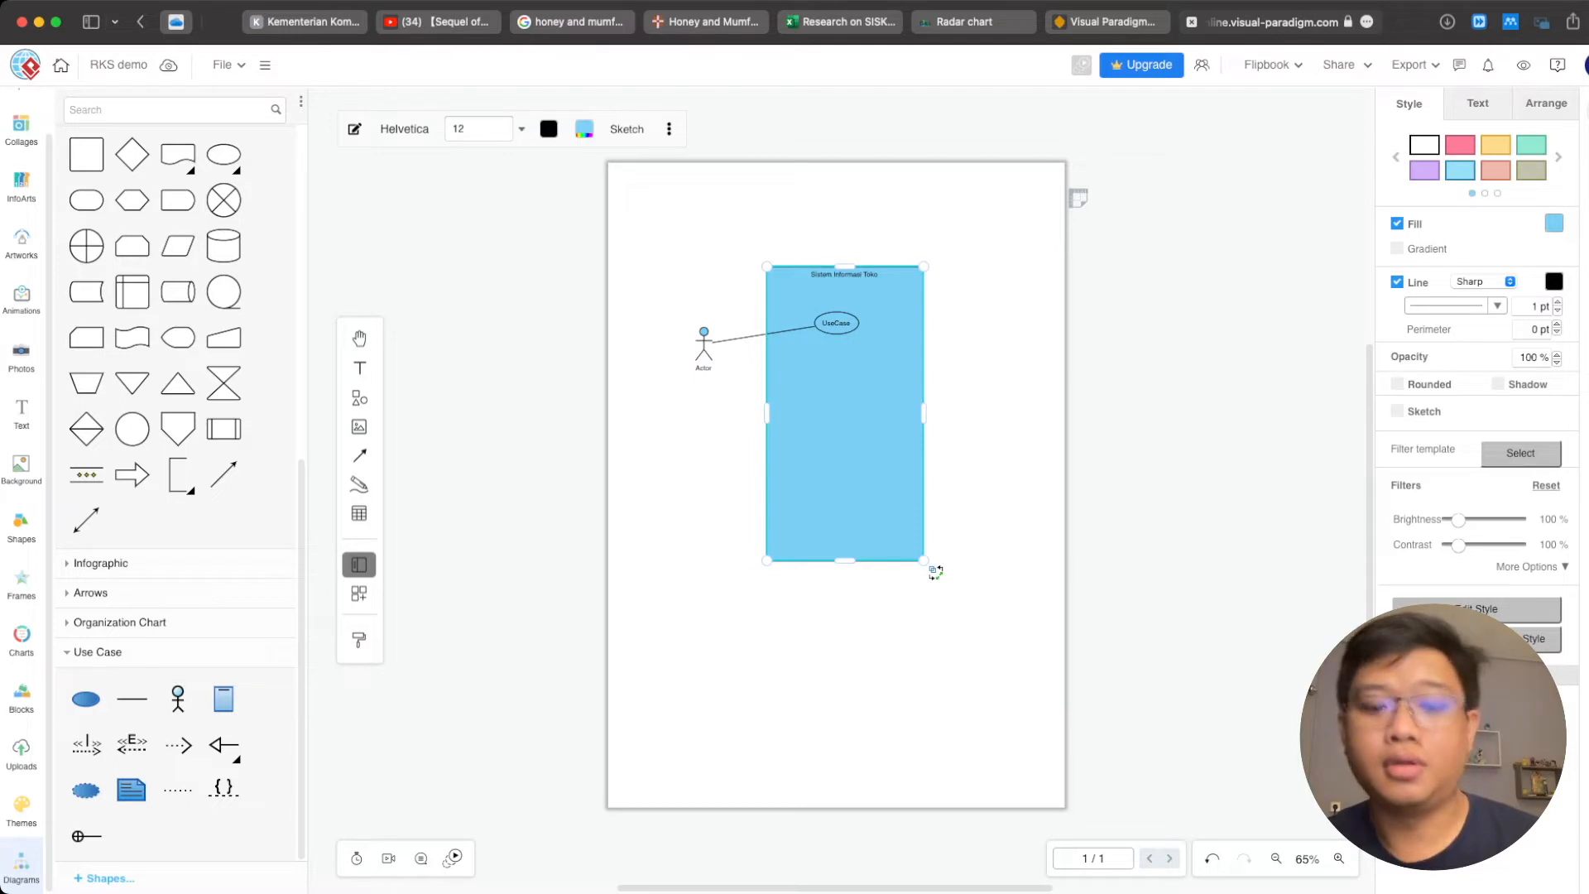
{"action": "scroll", "coordinate": [837, 486], "scroll_direction": "up", "scroll_amount": 1}
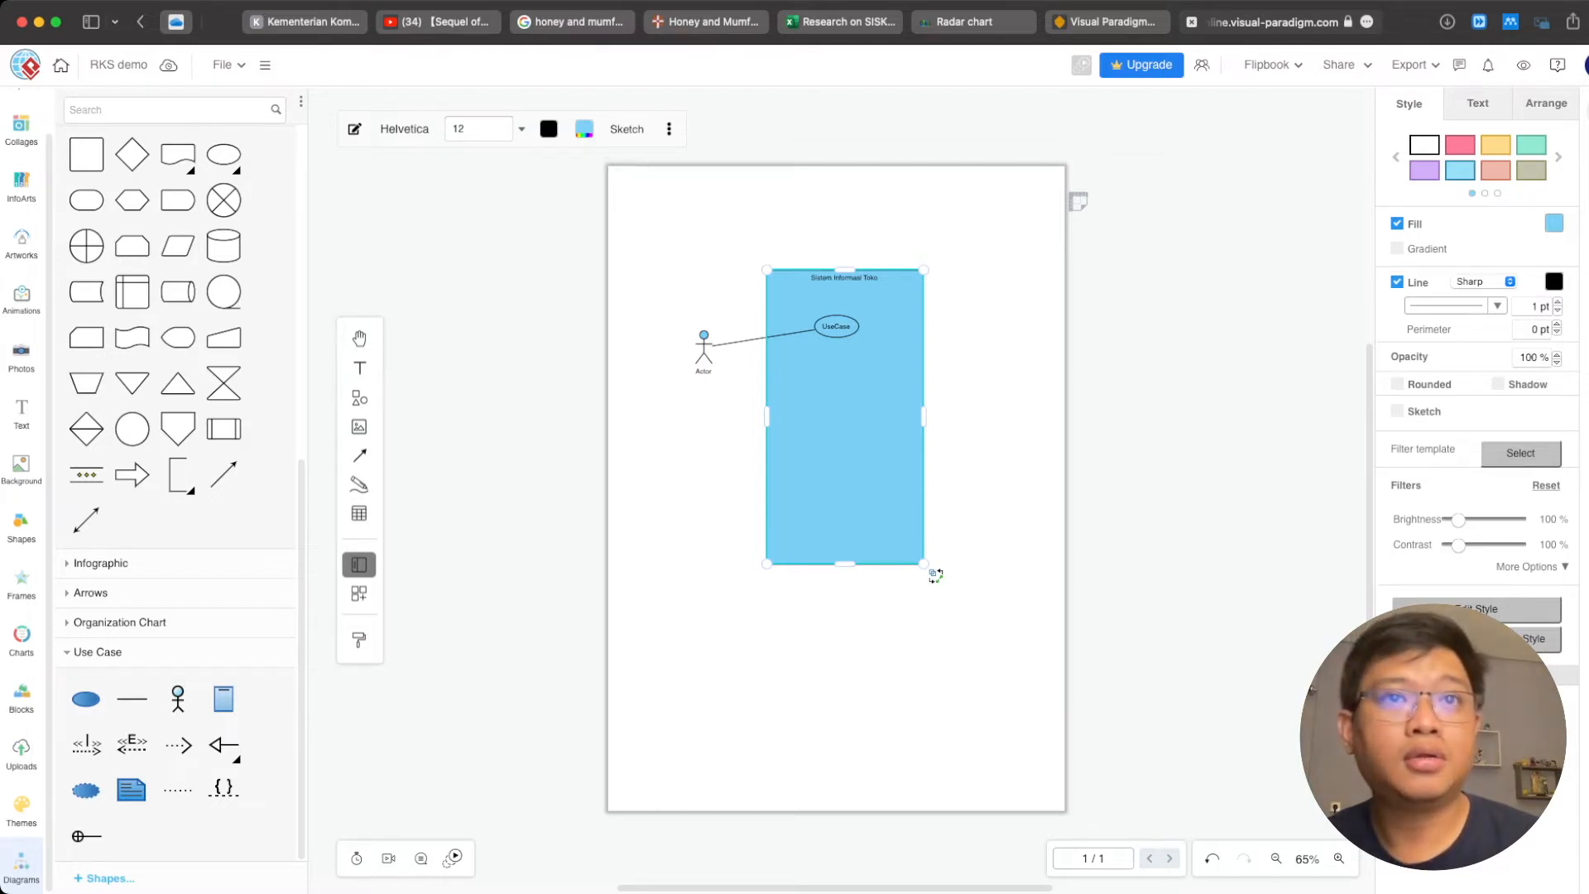
{"action": "scroll", "coordinate": [816, 455], "scroll_direction": "up", "scroll_amount": 3}
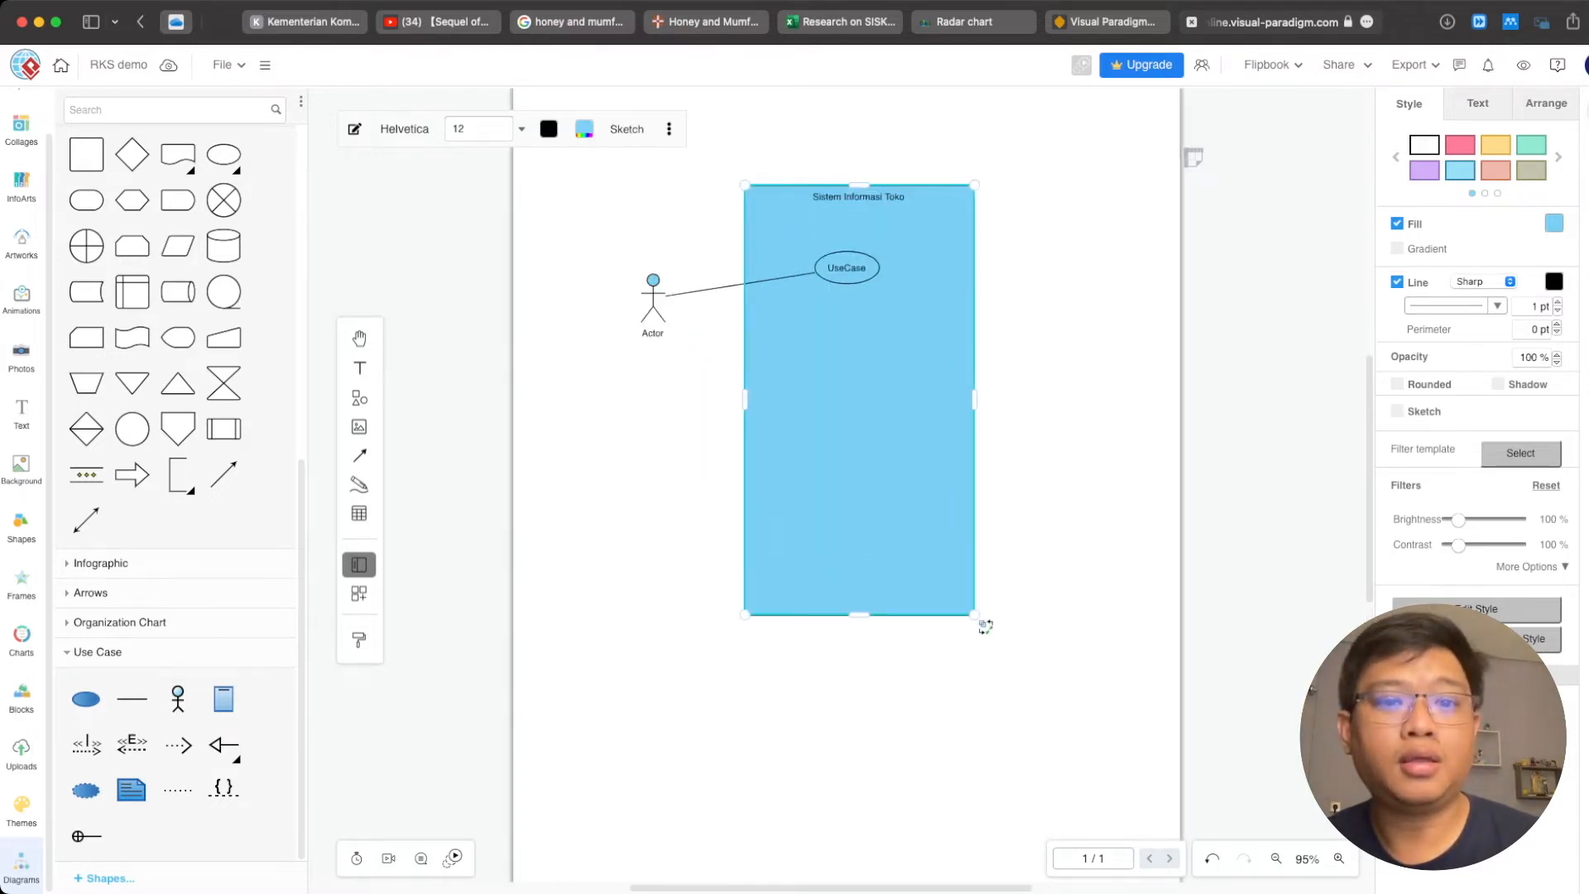
- Rename the actor outside the system box as "Pemilik toko"
{"action": "scroll", "coordinate": [819, 453], "scroll_direction": "up", "scroll_amount": 2}
{"action": "scroll", "coordinate": [813, 450], "scroll_direction": "up", "scroll_amount": 2}
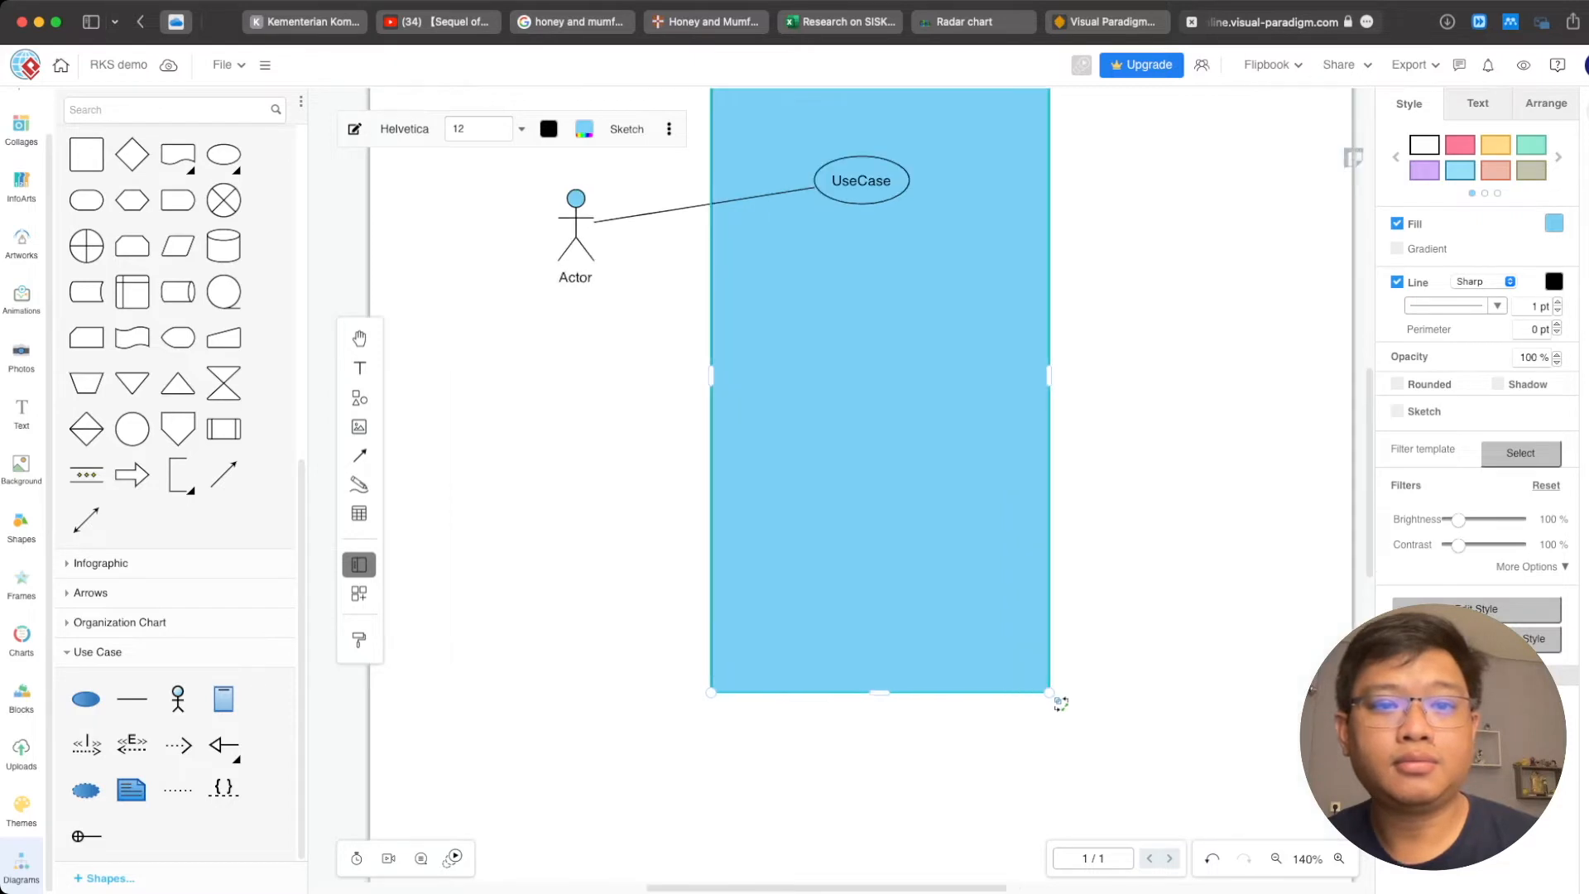
{"action": "scroll", "coordinate": [861, 488], "scroll_direction": "up", "scroll_amount": 5}
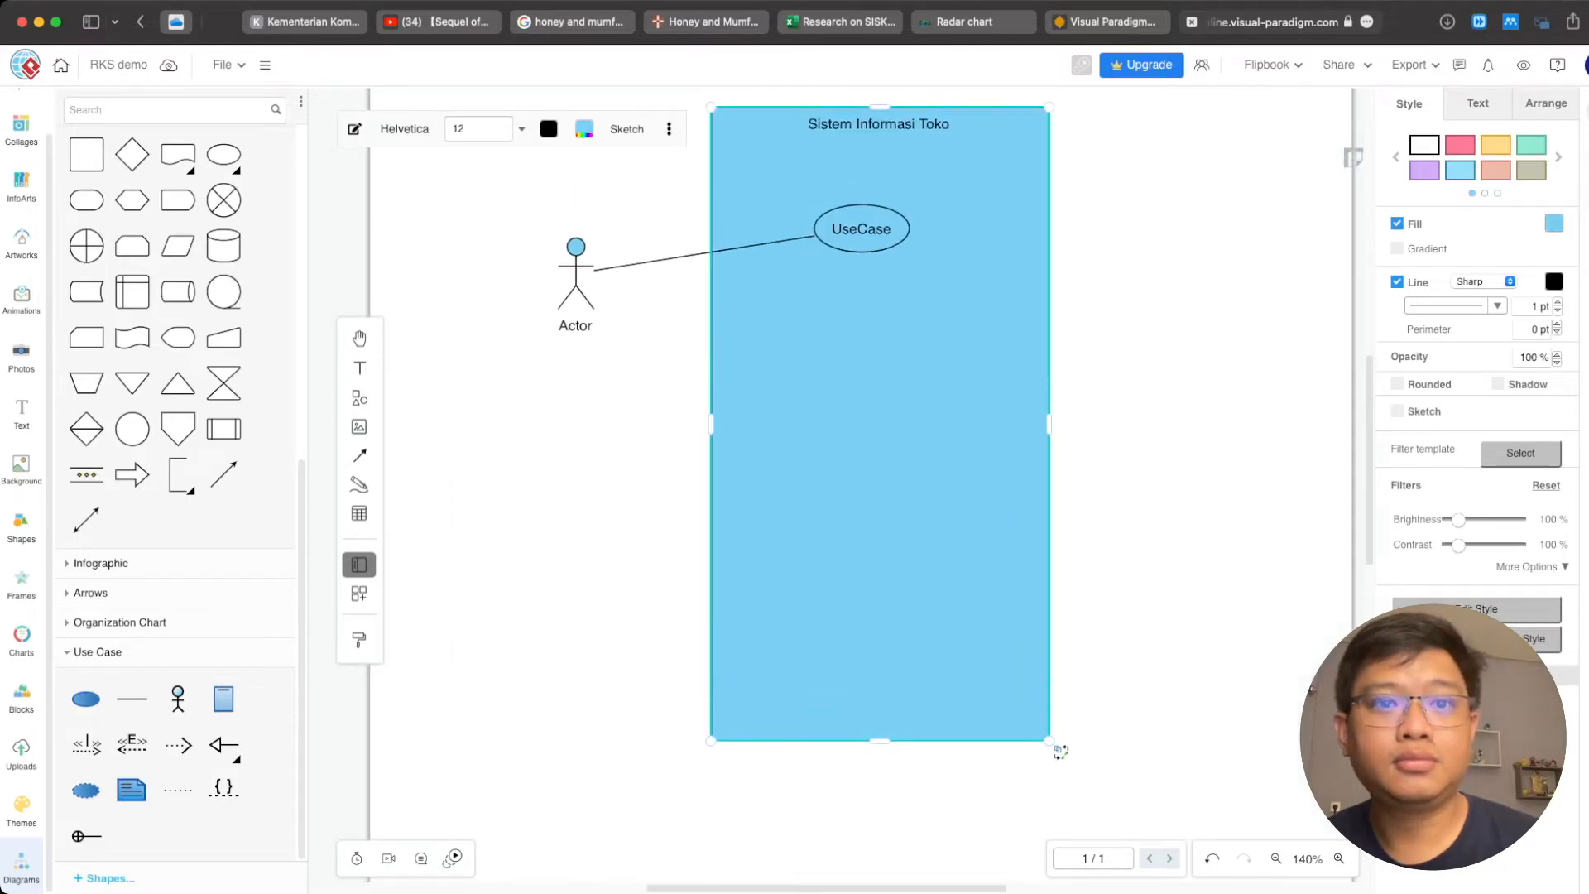
{"action": "scroll", "coordinate": [822, 443], "scroll_direction": "up", "scroll_amount": 2}
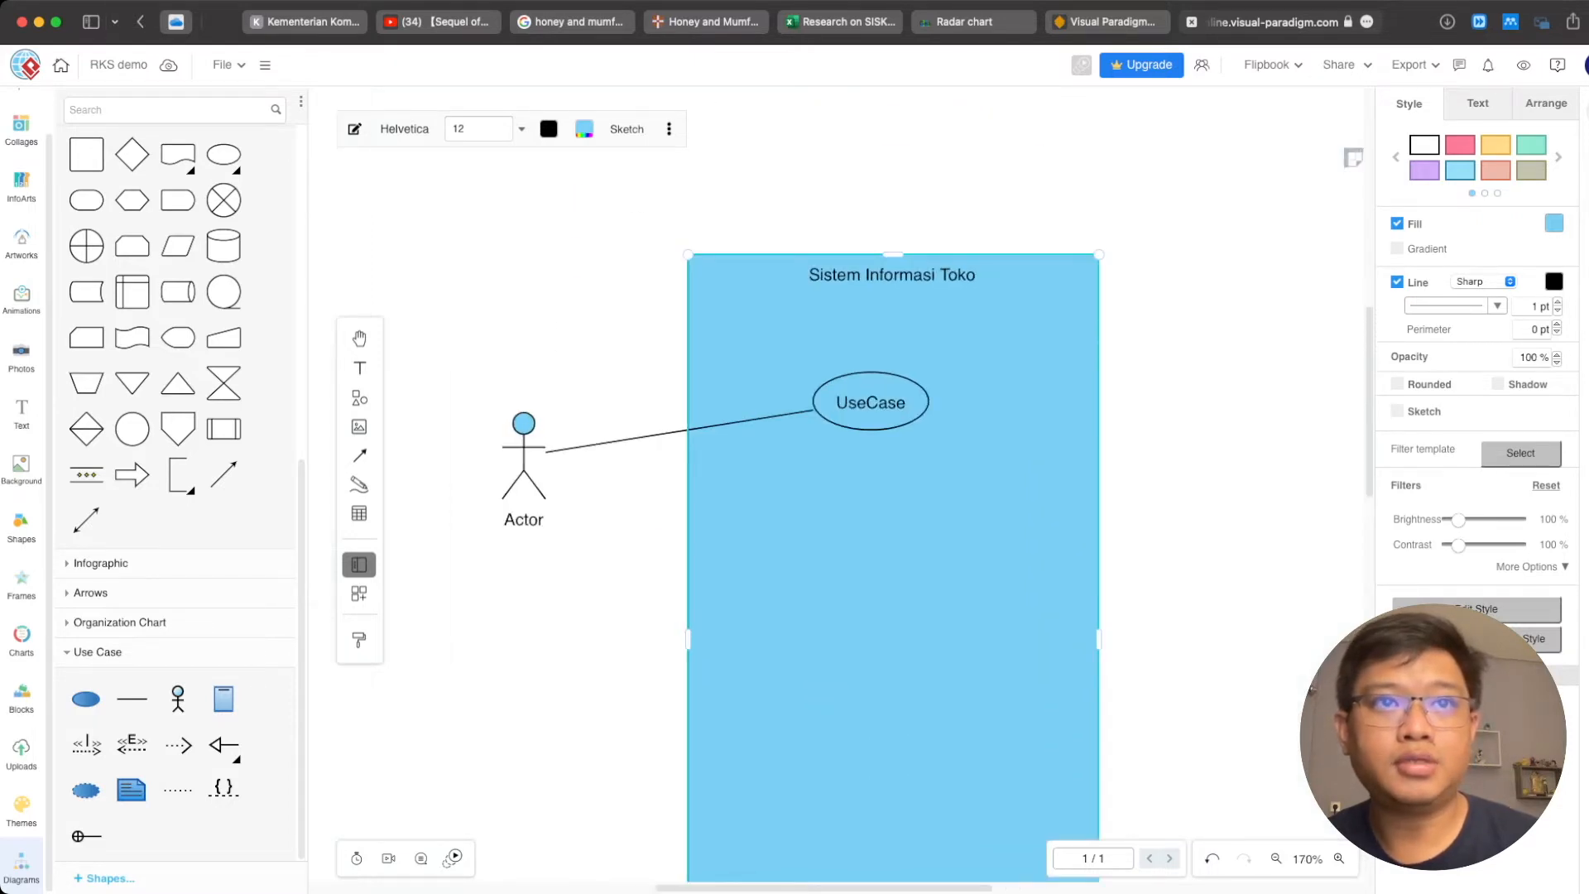
{"action": "key", "text": "Escape"}
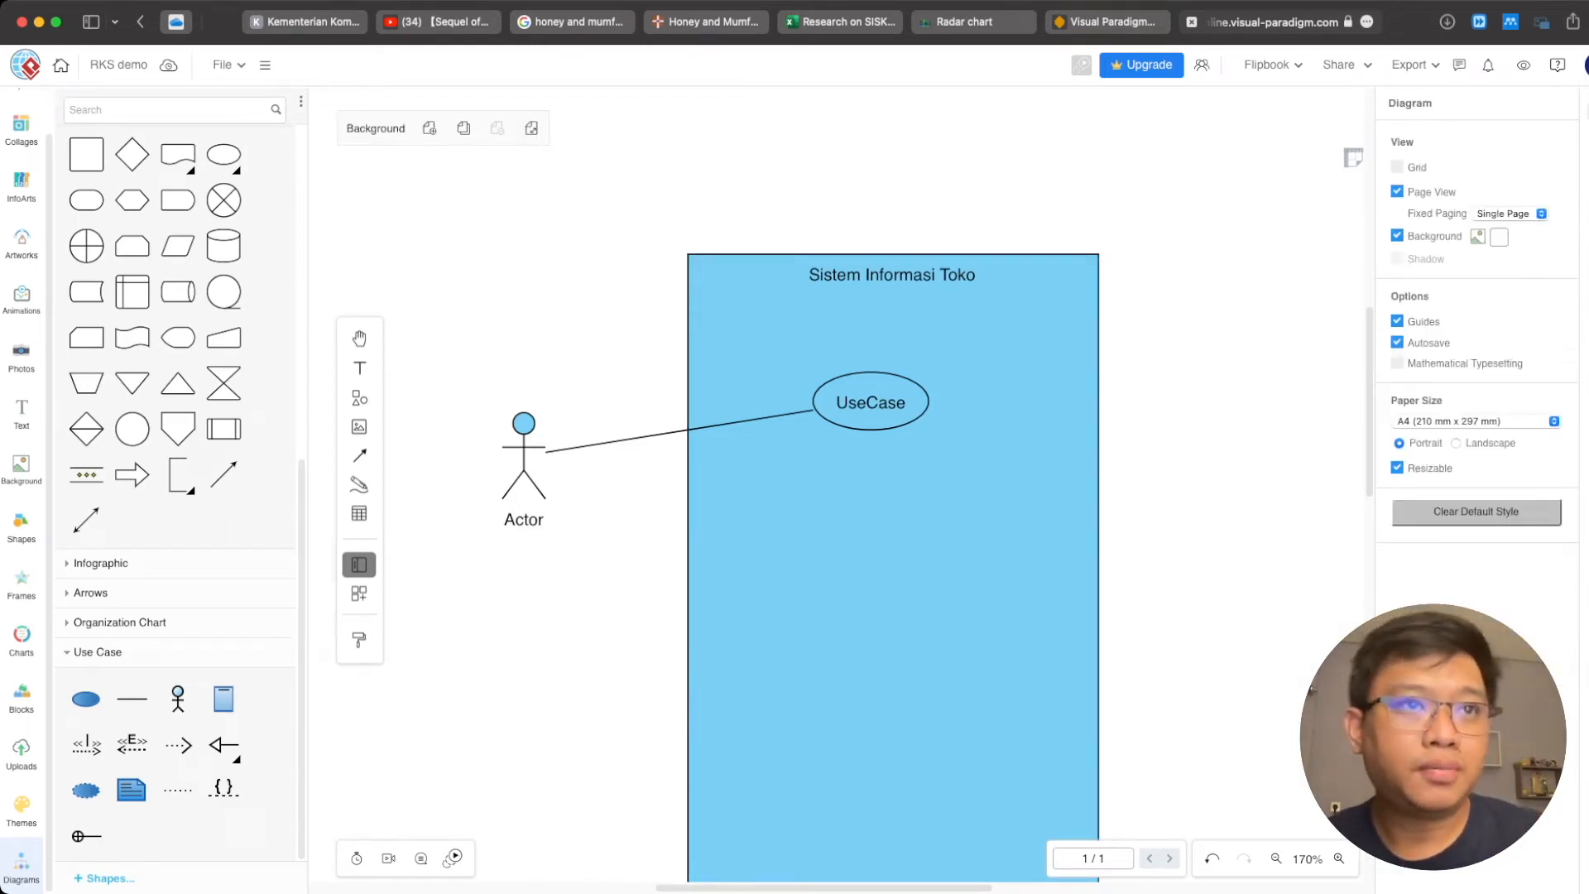
{"action": "double_click", "coordinate": [524, 519]}
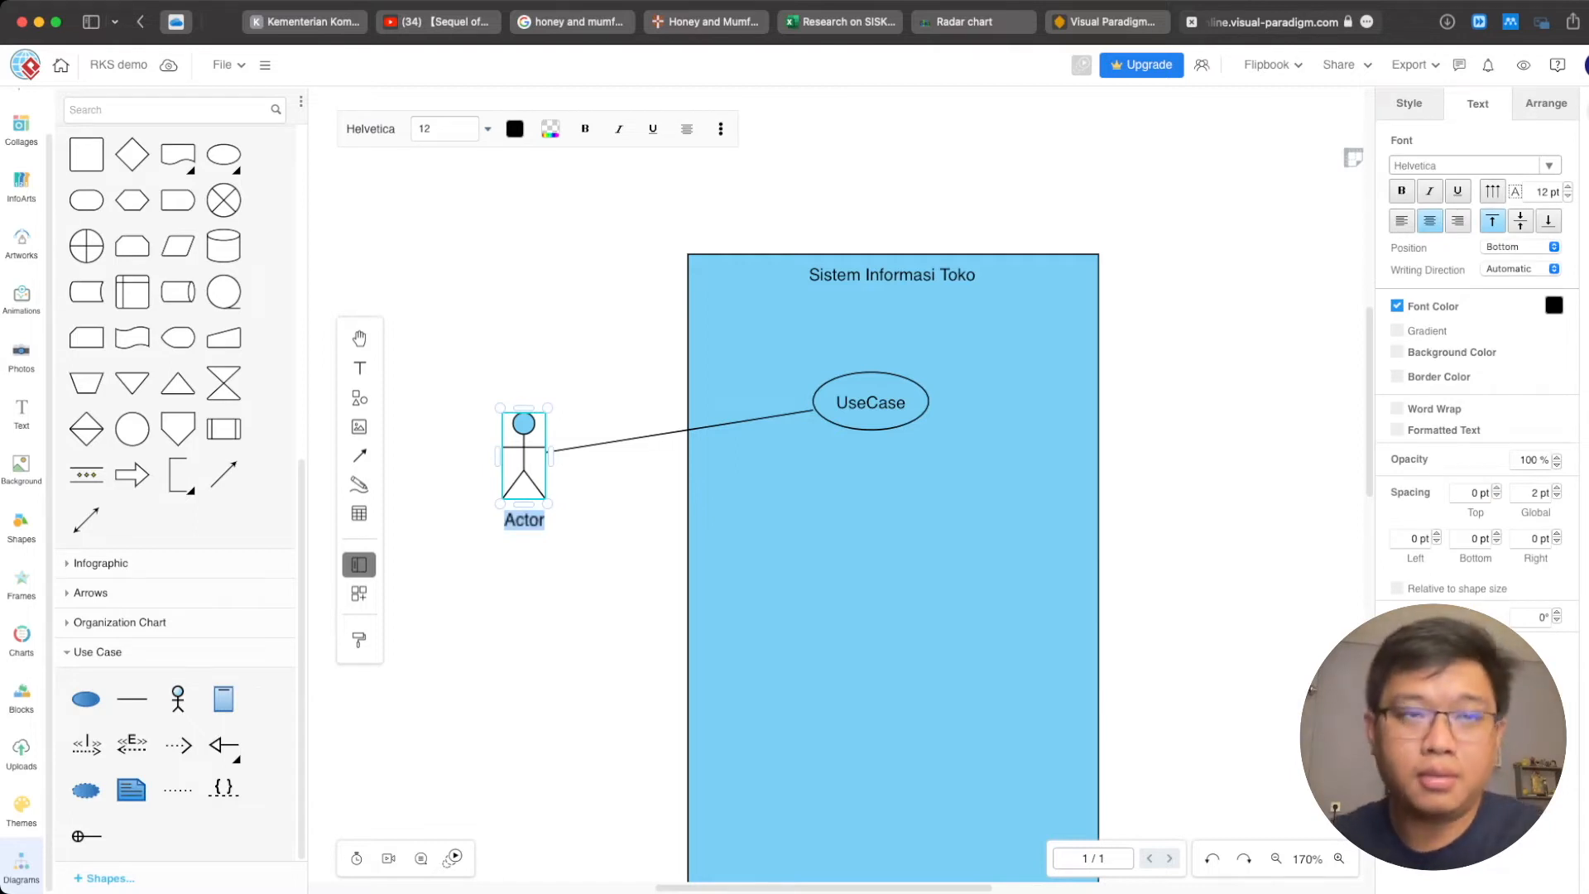
{"action": "type", "text": "Pemilik toko"}
{"action": "left_click", "coordinate": [588, 579]}
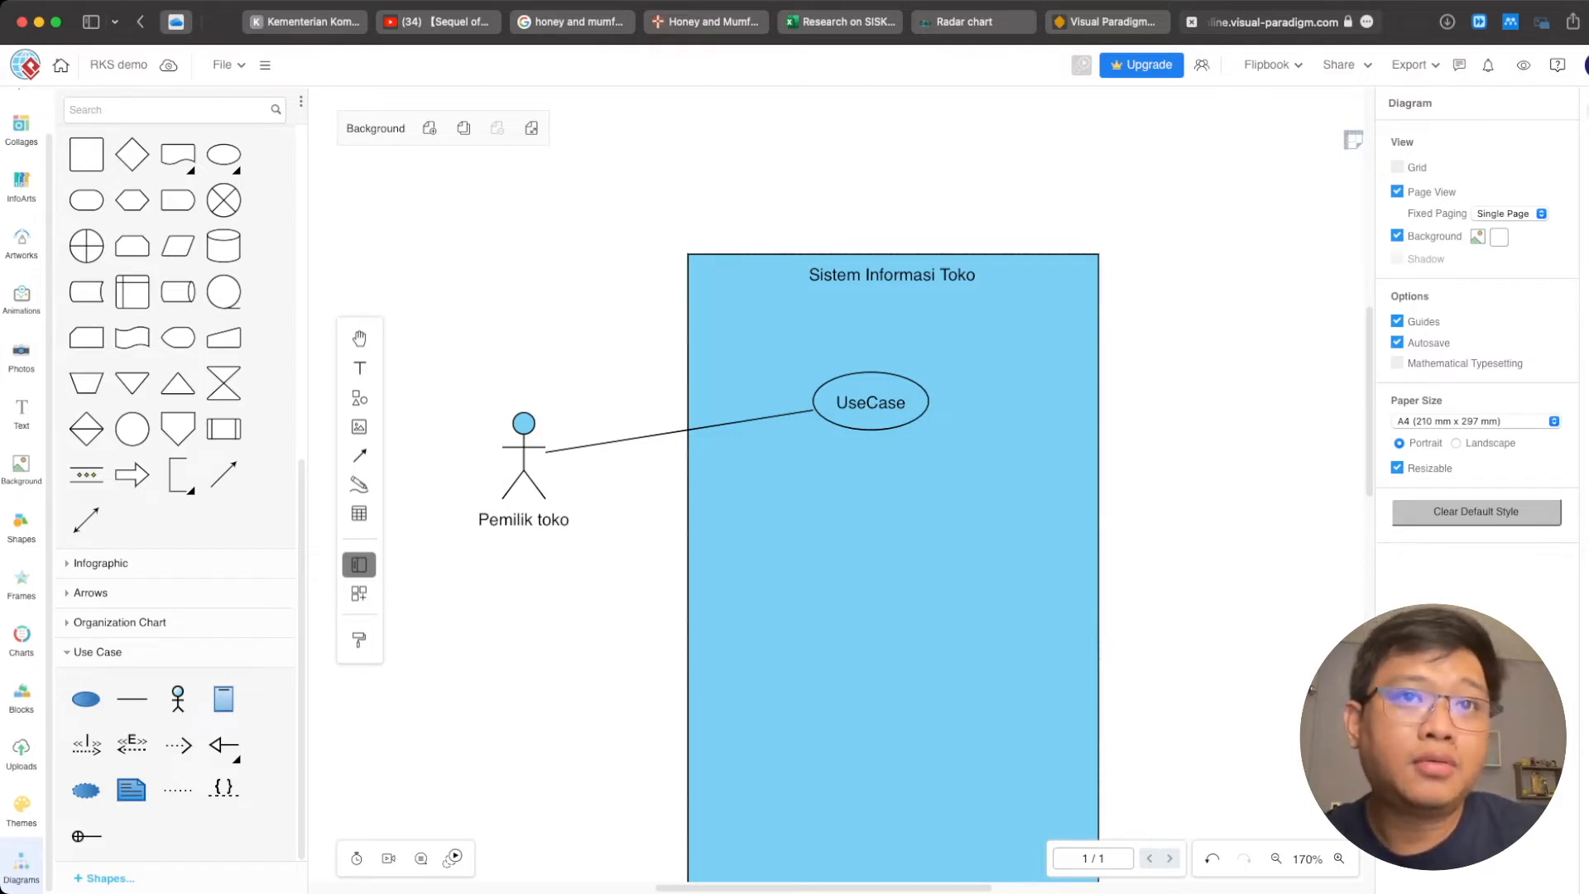
- Rename the use case ellipse connected to the actor as "tambah transaksi penjualan"
{"action": "left_click", "coordinate": [921, 420]}
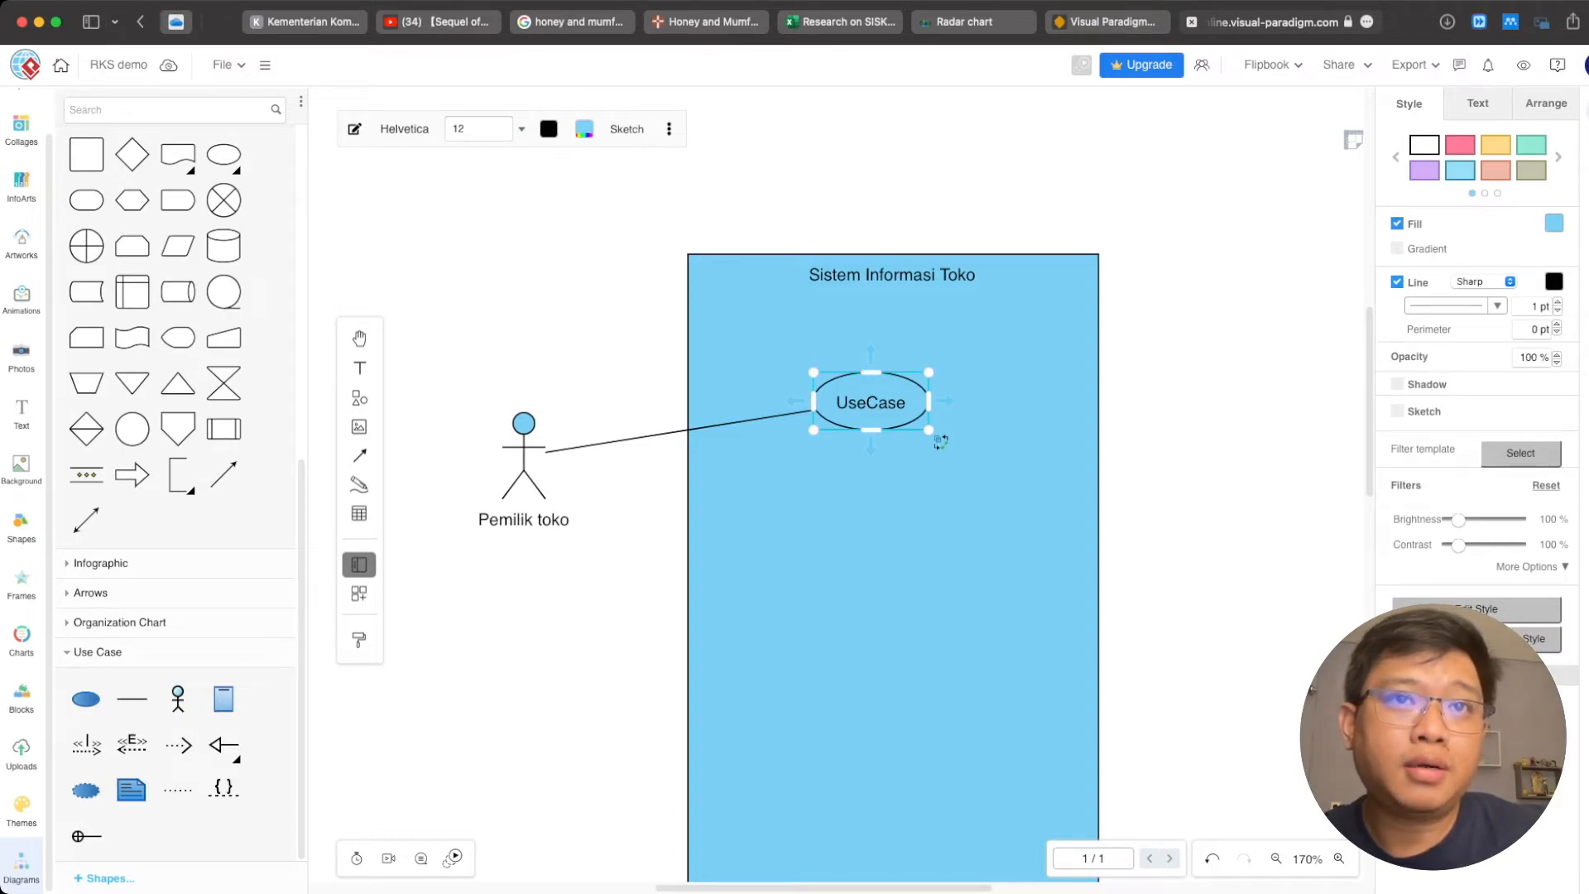
{"action": "double_click", "coordinate": [872, 403]}
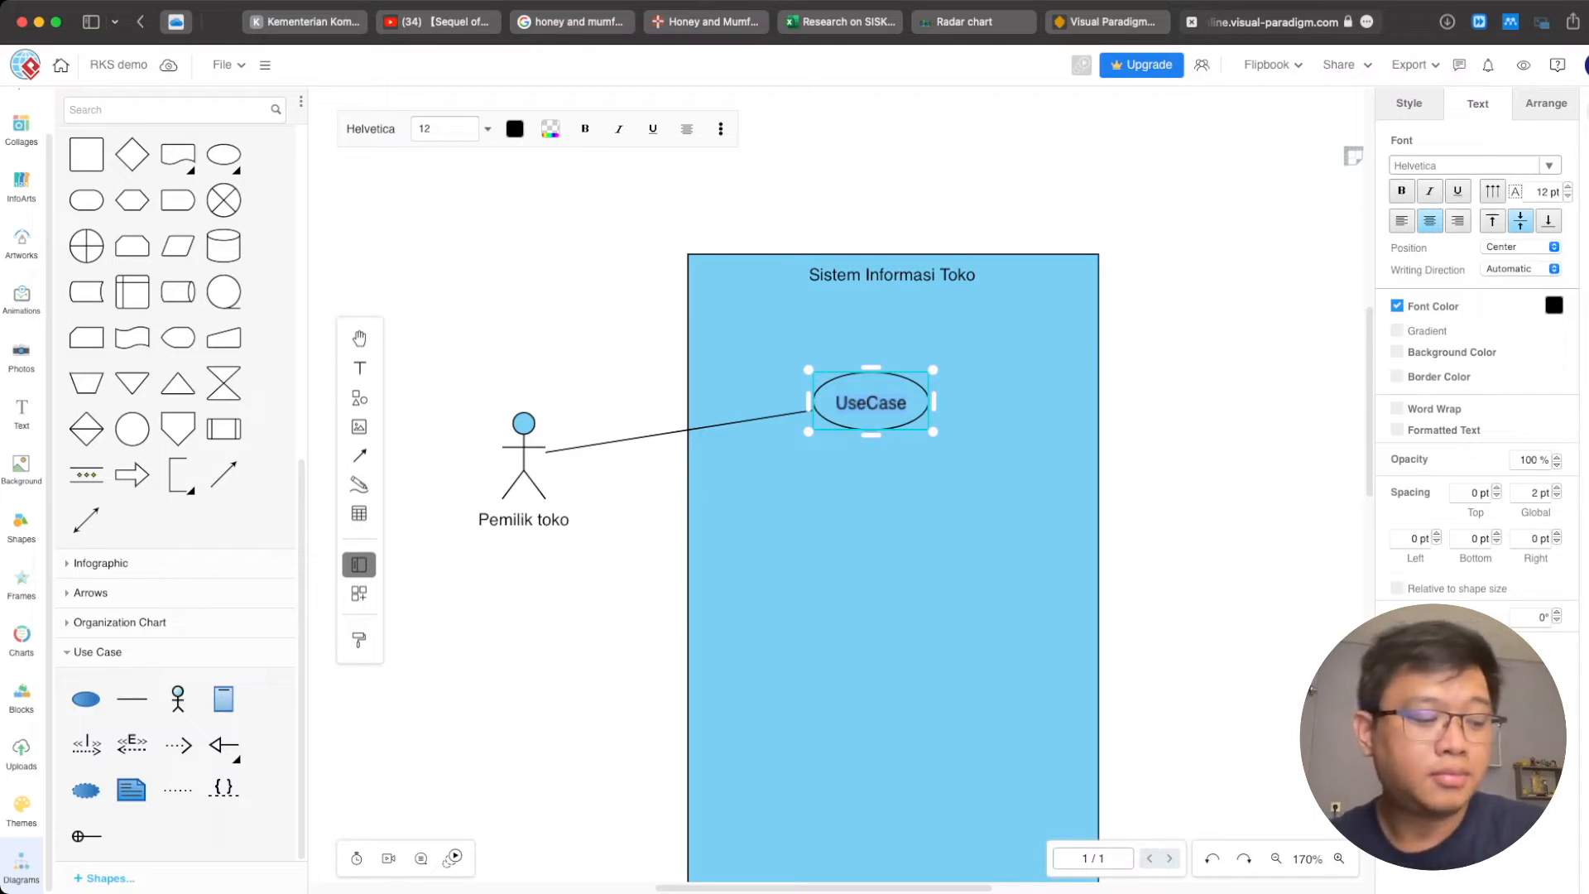
{"action": "type", "text": "ta"}
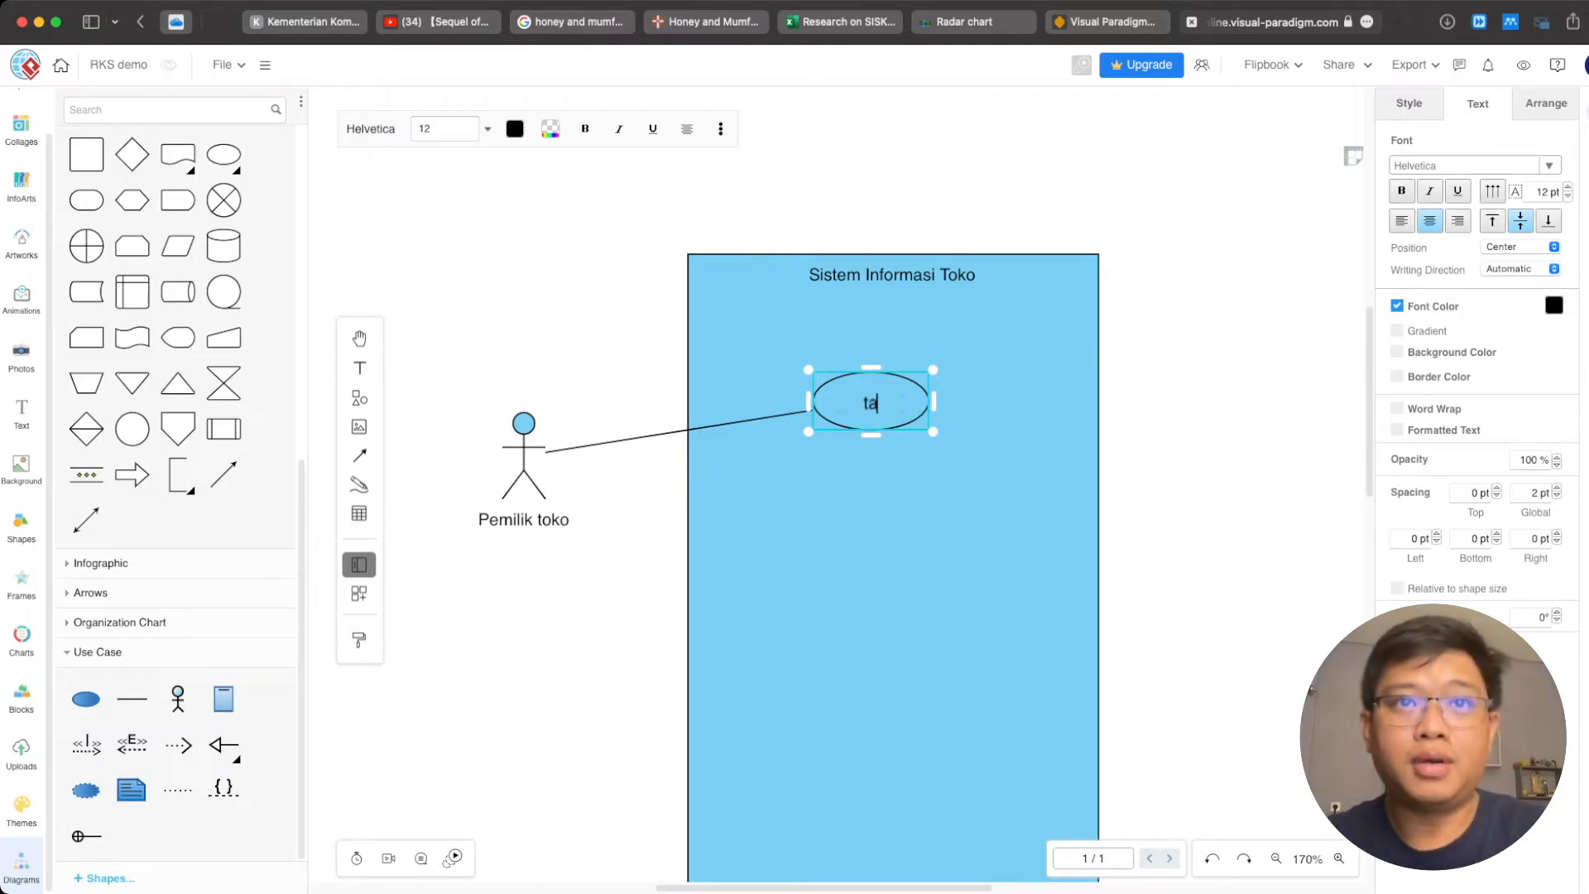
{"action": "type", "text": "mbah transaksi"}
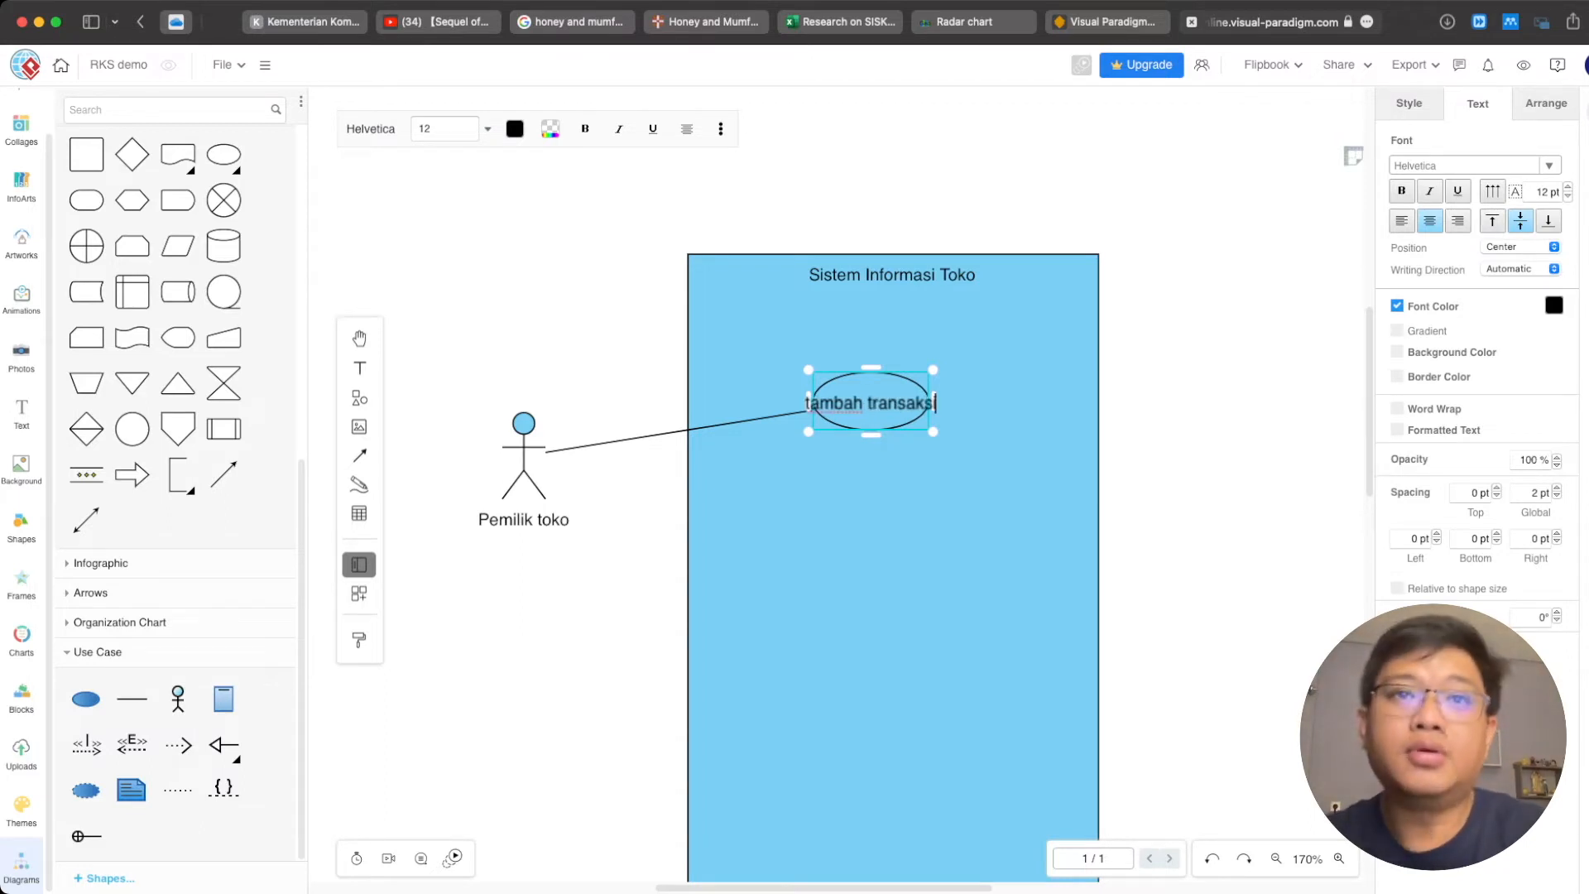
{"action": "type", "text": " pen"}
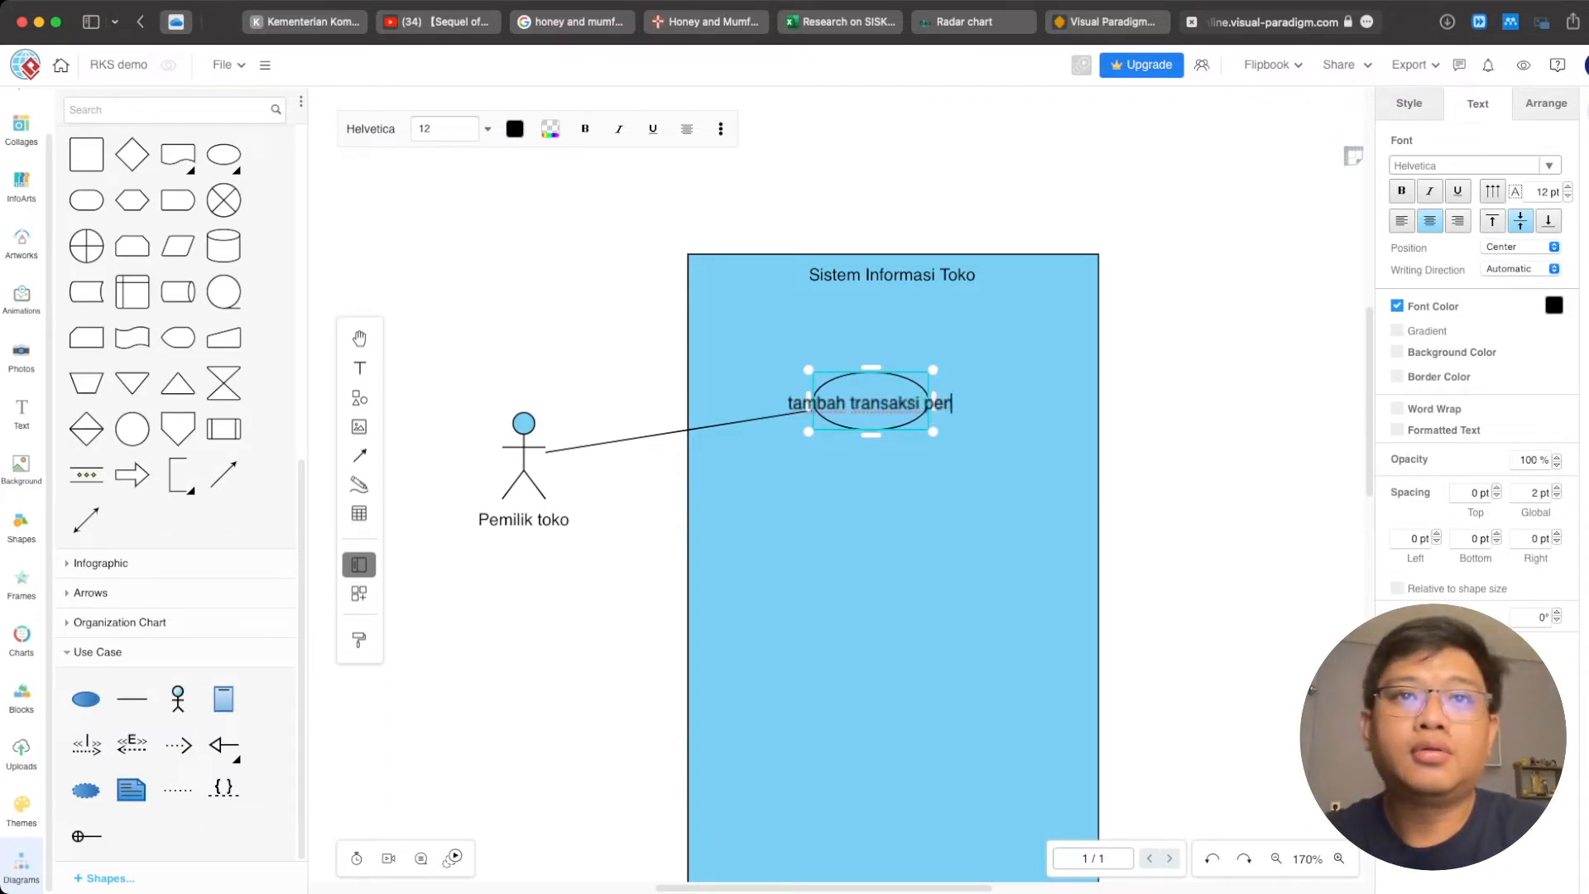
{"action": "type", "text": "jualan"}
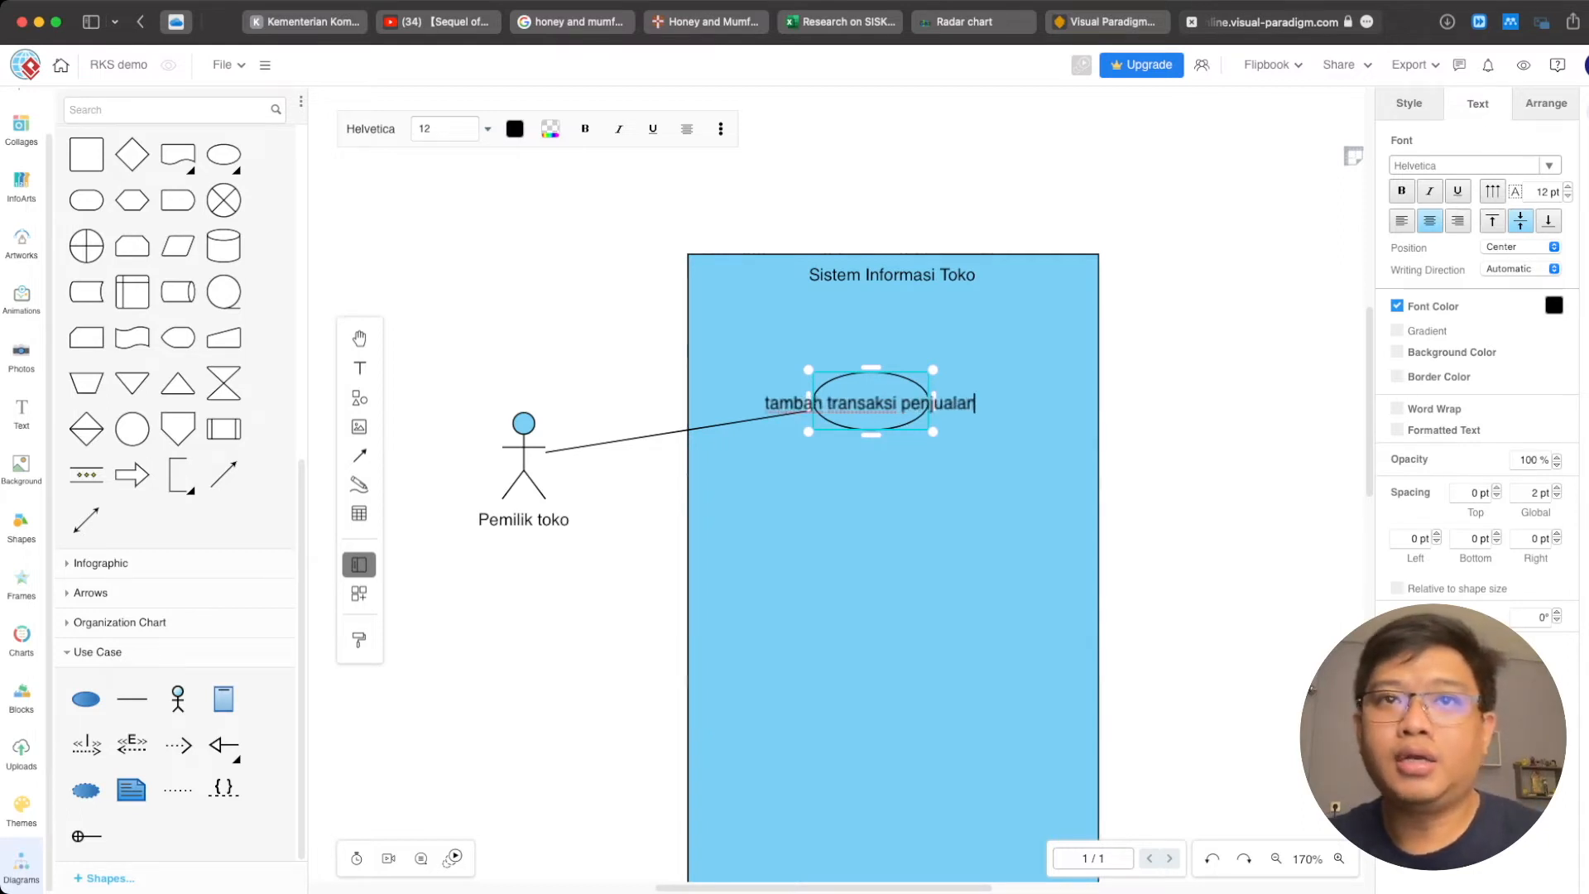
{"action": "key", "text": "Escape"}
{"action": "key", "text": "Escape"}
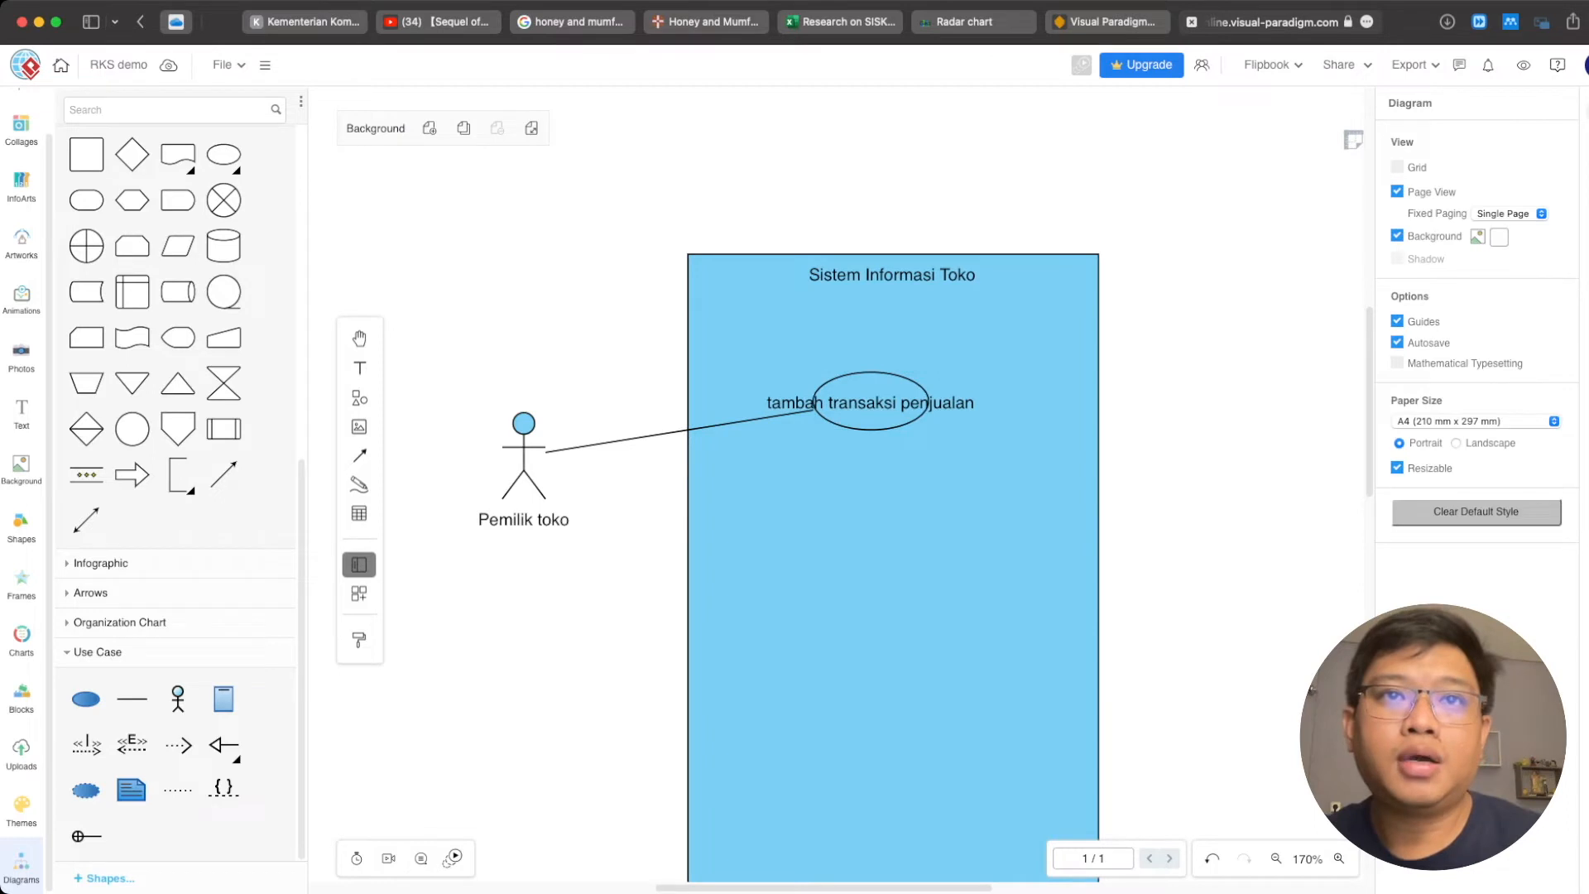
- Enlarge the "tambah transaksi penjualan" ellipse by about 40 percent with its label at font size 8.47, and shift it slightly upward
{"action": "left_click", "coordinate": [926, 426]}
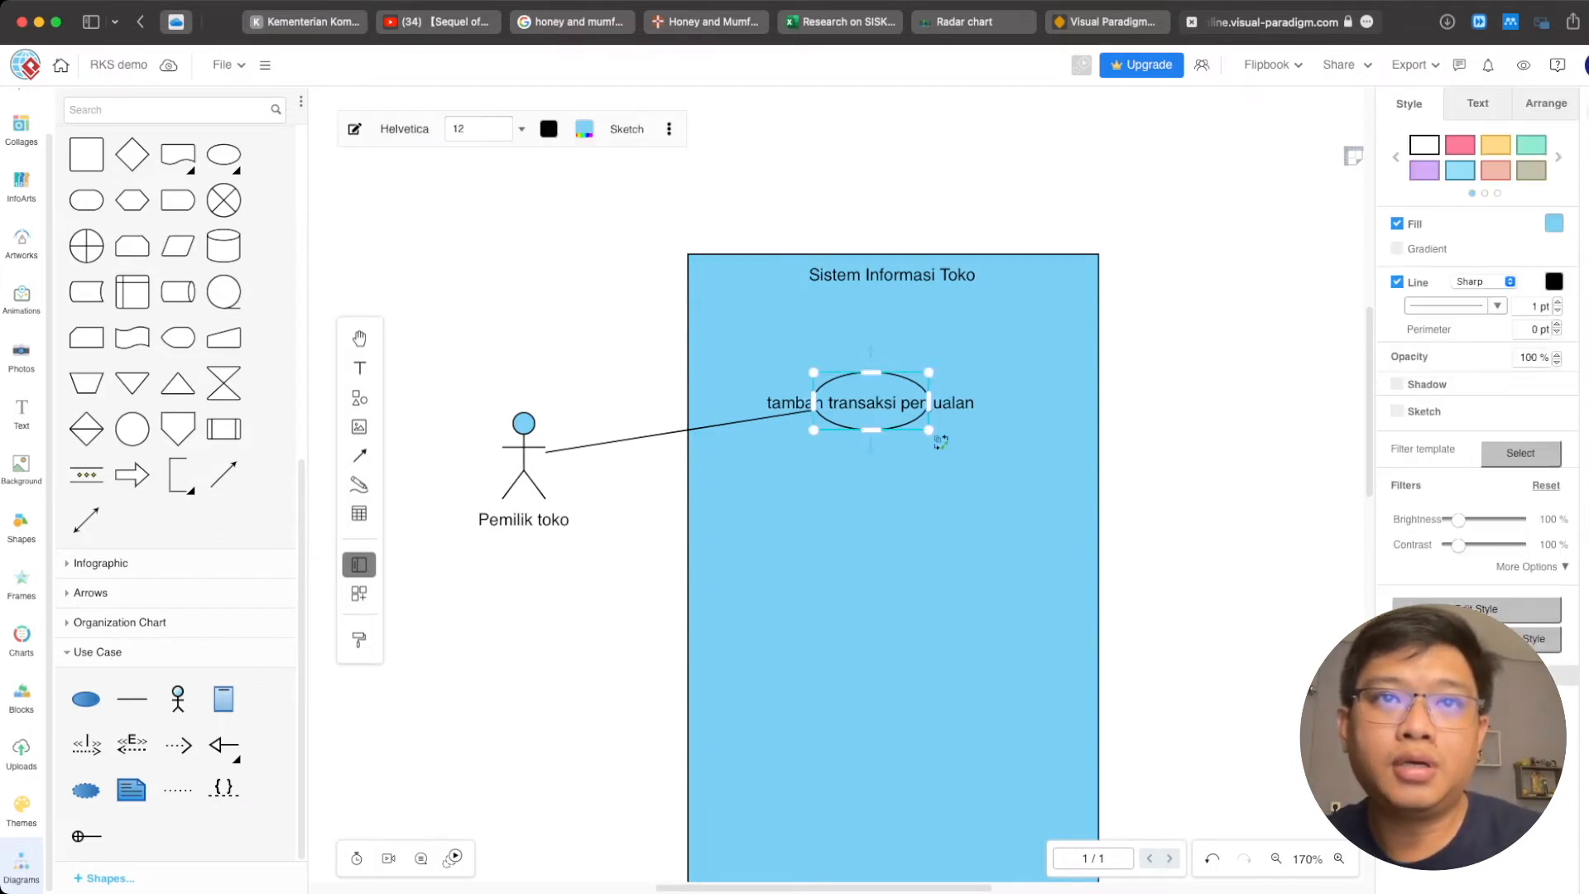
{"action": "left_click_drag", "start_coordinate": [928, 430], "coordinate": [974, 452]}
{"action": "left_click", "coordinate": [984, 463]}
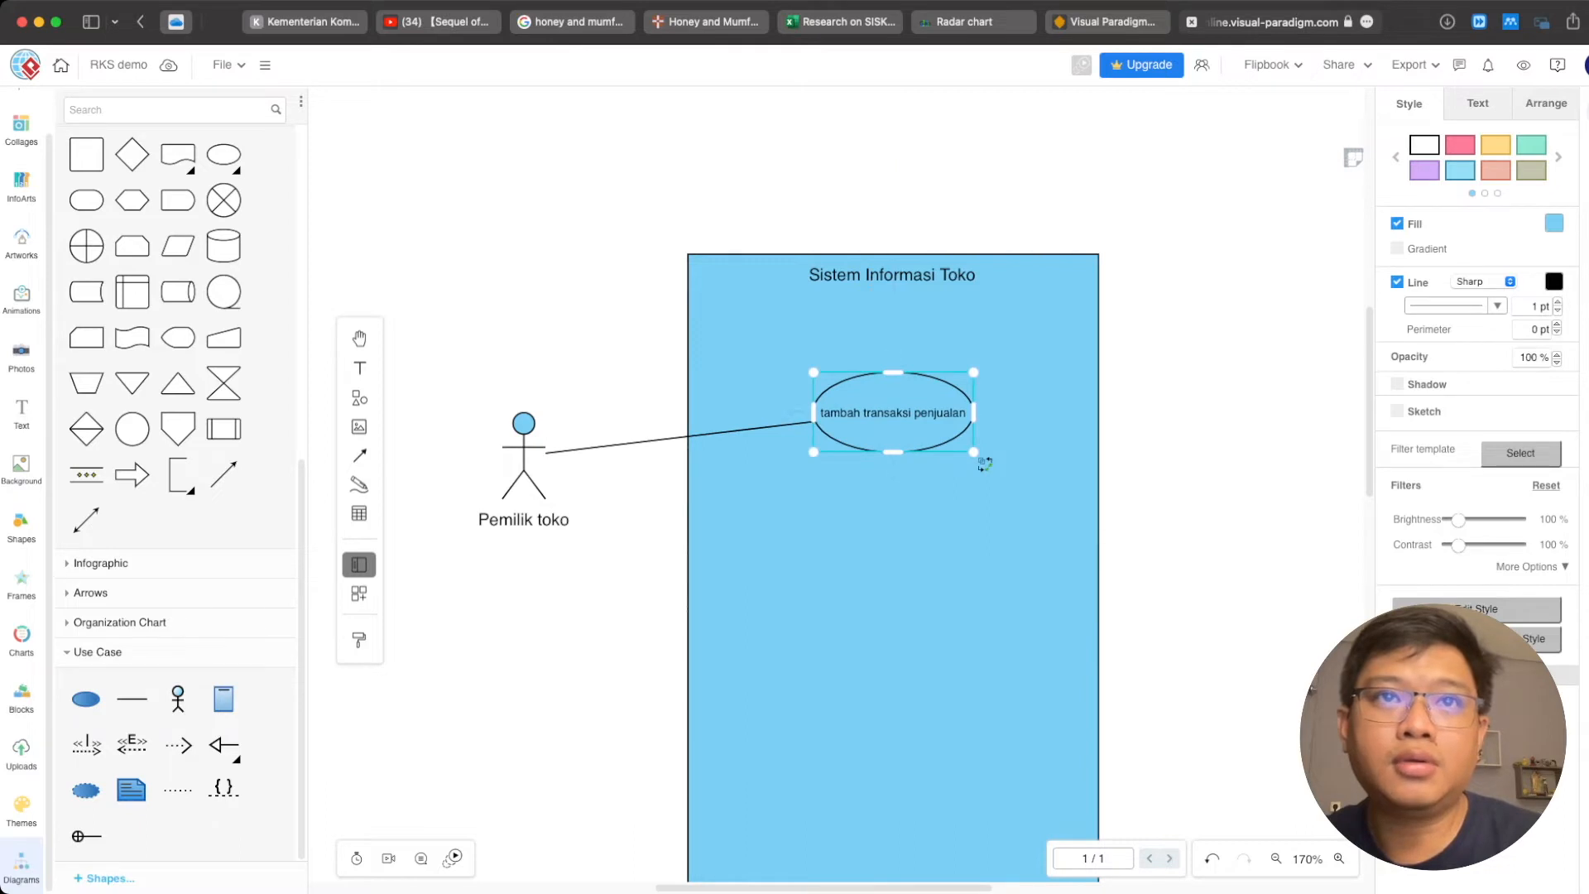
{"action": "left_click_drag", "start_coordinate": [893, 412], "coordinate": [893, 392]}
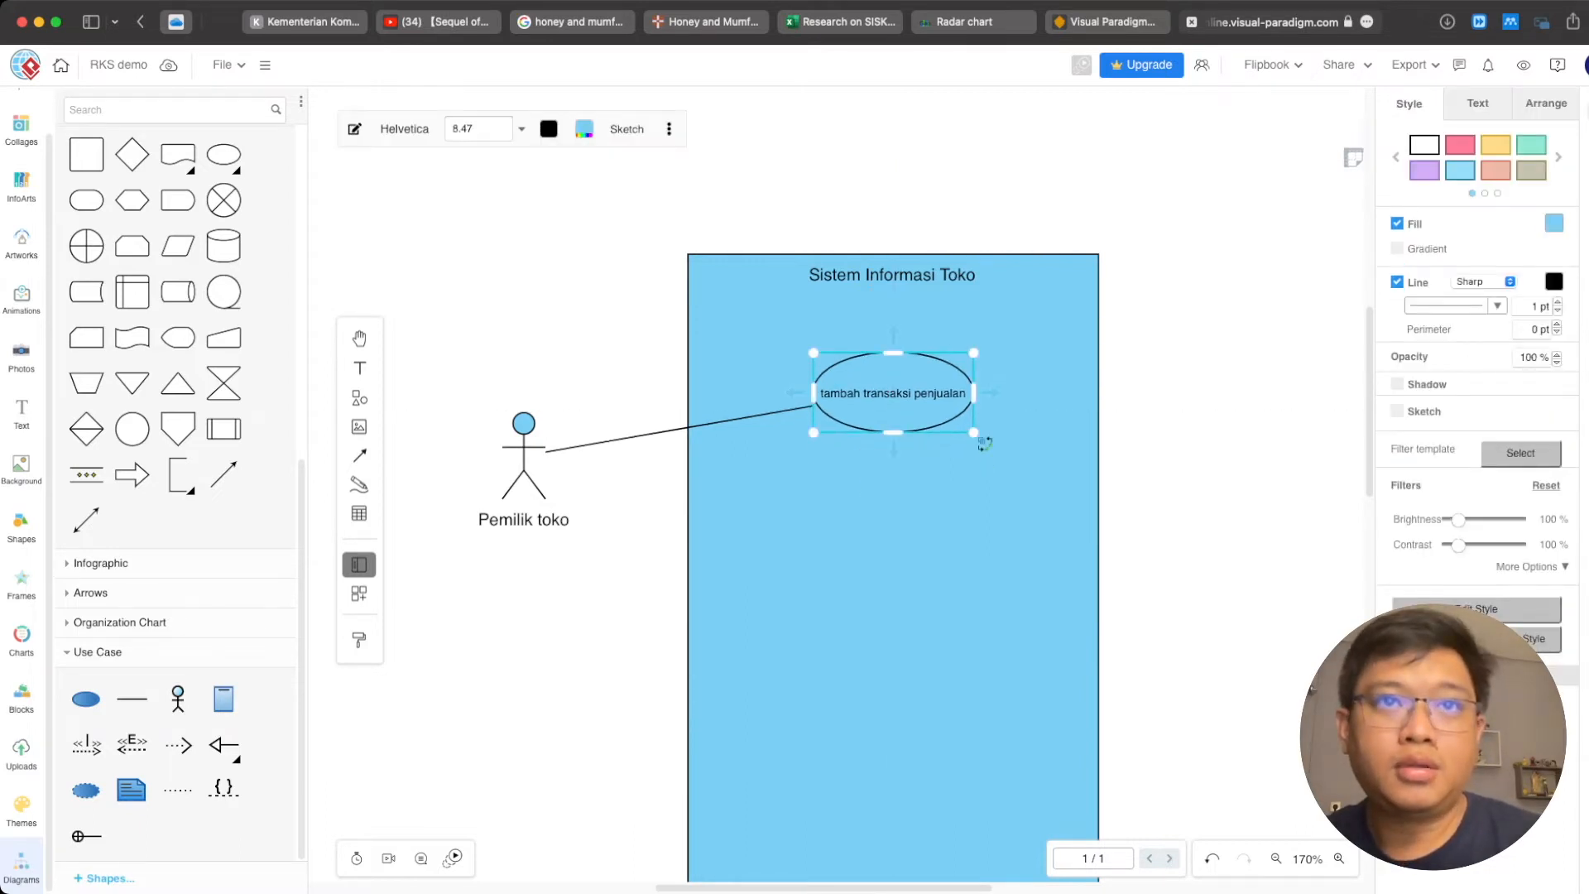
- Paste two copies of the "tambah transaksi penjualan" ellipse and stack them directly beneath the original, aligned in one column
{"action": "key", "text": "super+v"}
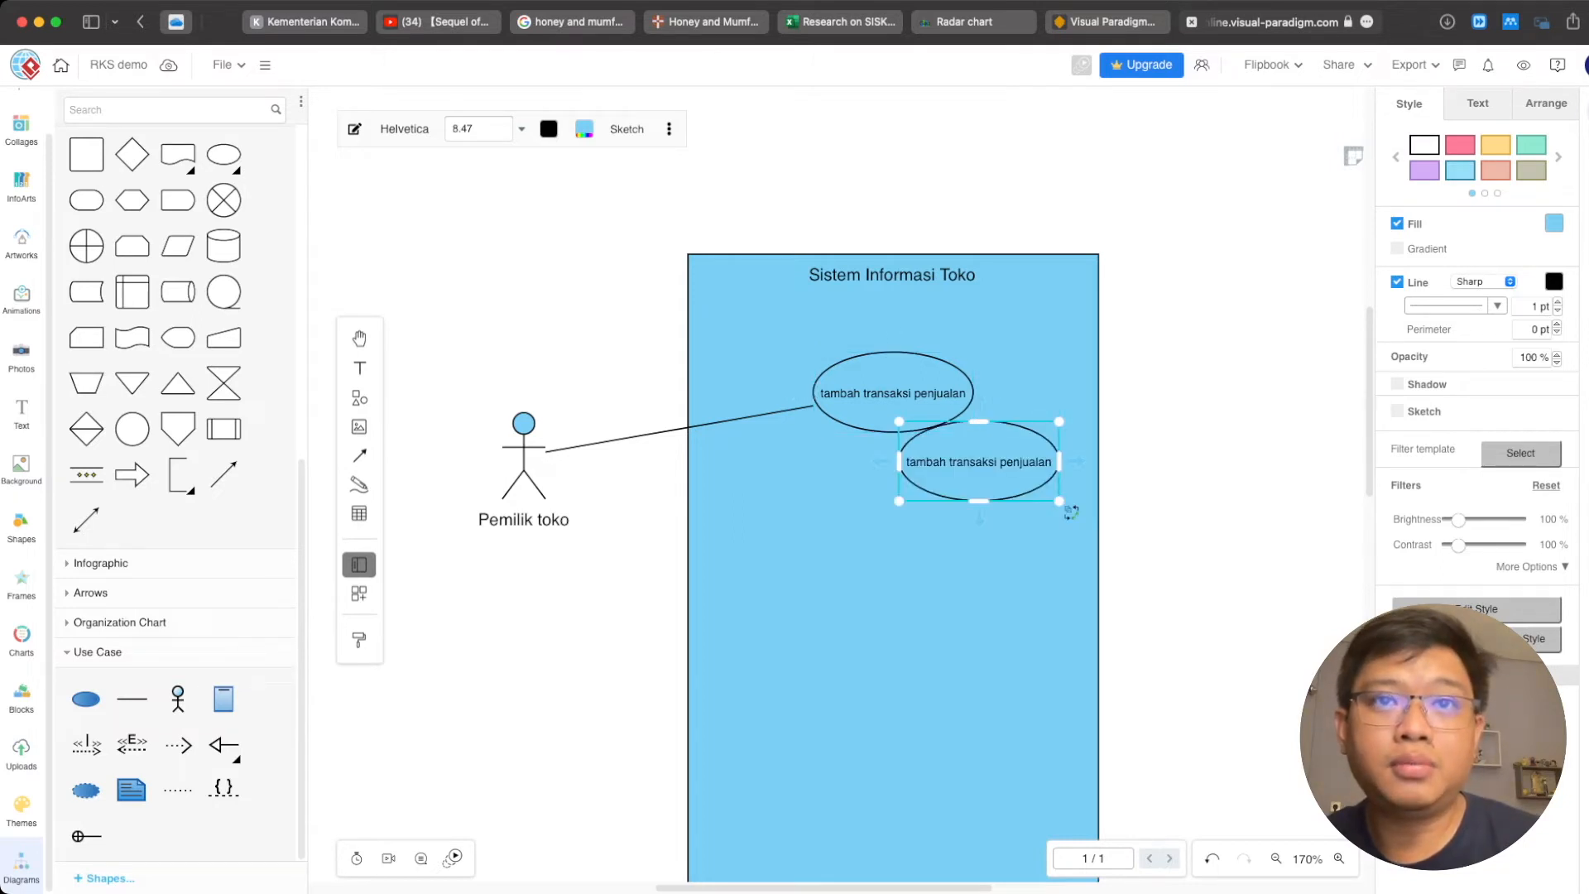
{"action": "key", "text": "super+v"}
{"action": "left_click_drag", "start_coordinate": [1014, 496], "coordinate": [911, 562]}
{"action": "left_click_drag", "start_coordinate": [892, 638], "coordinate": [875, 638]}
{"action": "left_click_drag", "start_coordinate": [984, 615], "coordinate": [892, 638]}
{"action": "left_click_drag", "start_coordinate": [893, 473], "coordinate": [893, 484]}
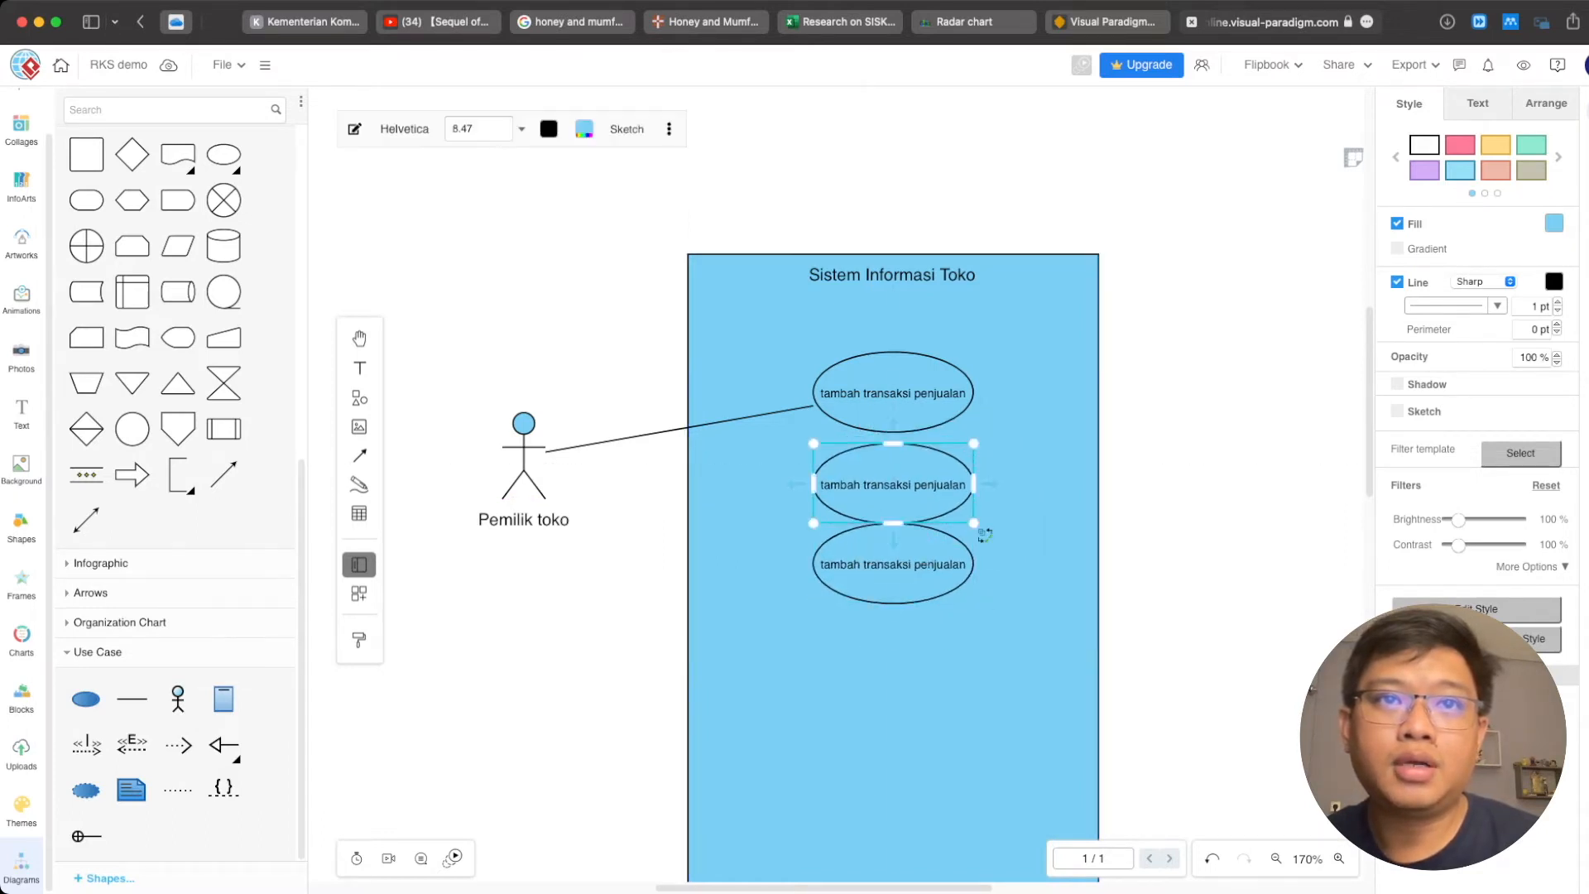
{"action": "left_click", "coordinate": [1031, 530]}
- Rename the middle use case ellipse as "tampil daftar transaksi penjualan"
{"action": "double_click", "coordinate": [893, 485]}
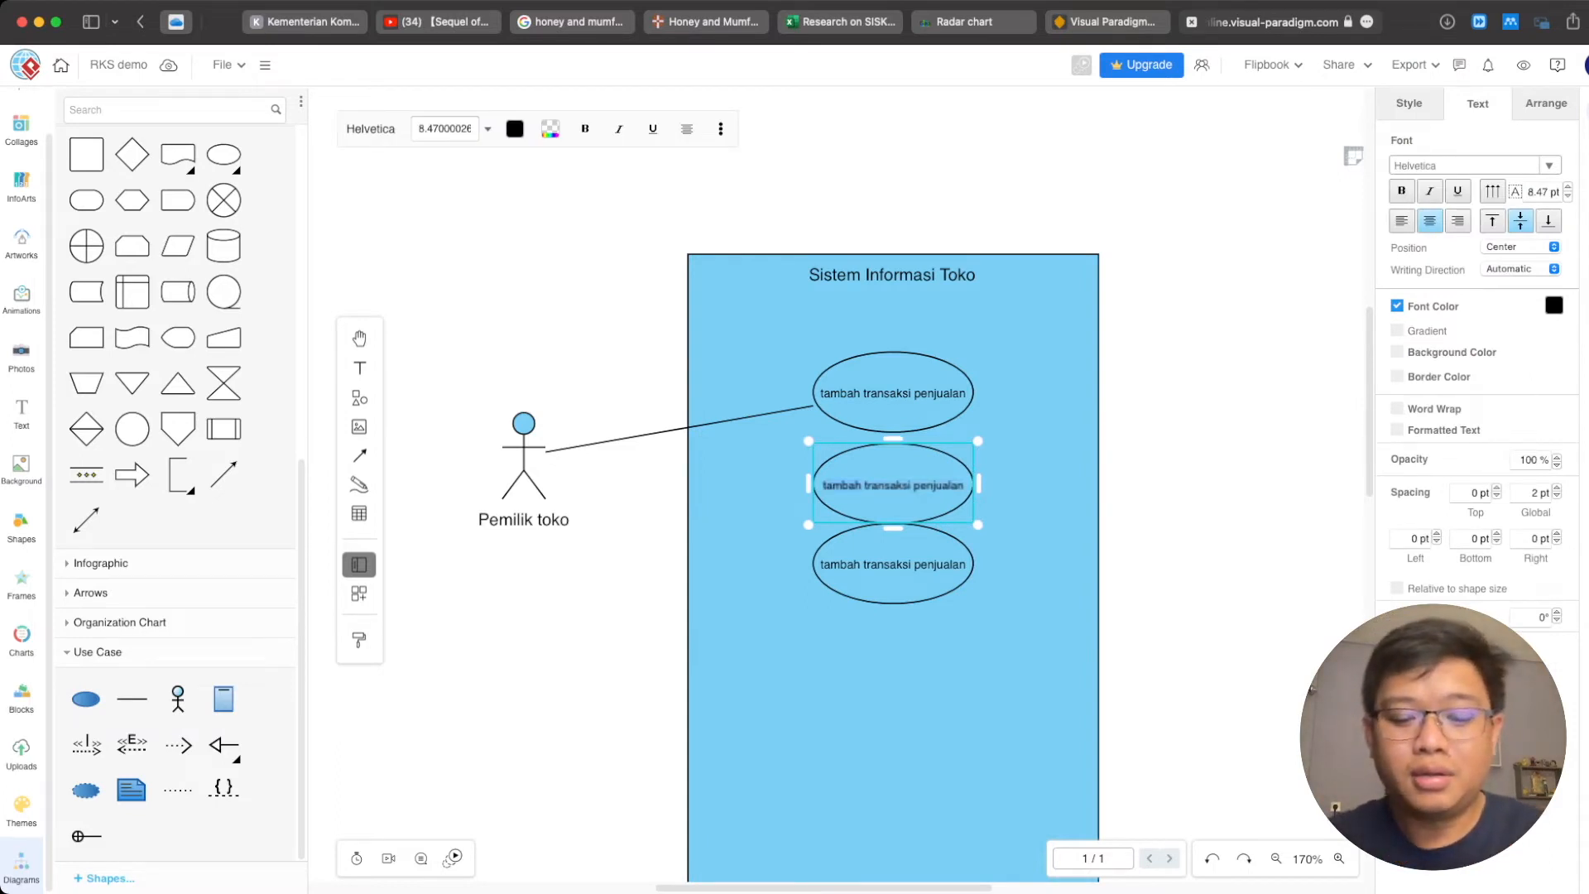
{"action": "type", "text": "tampil da"}
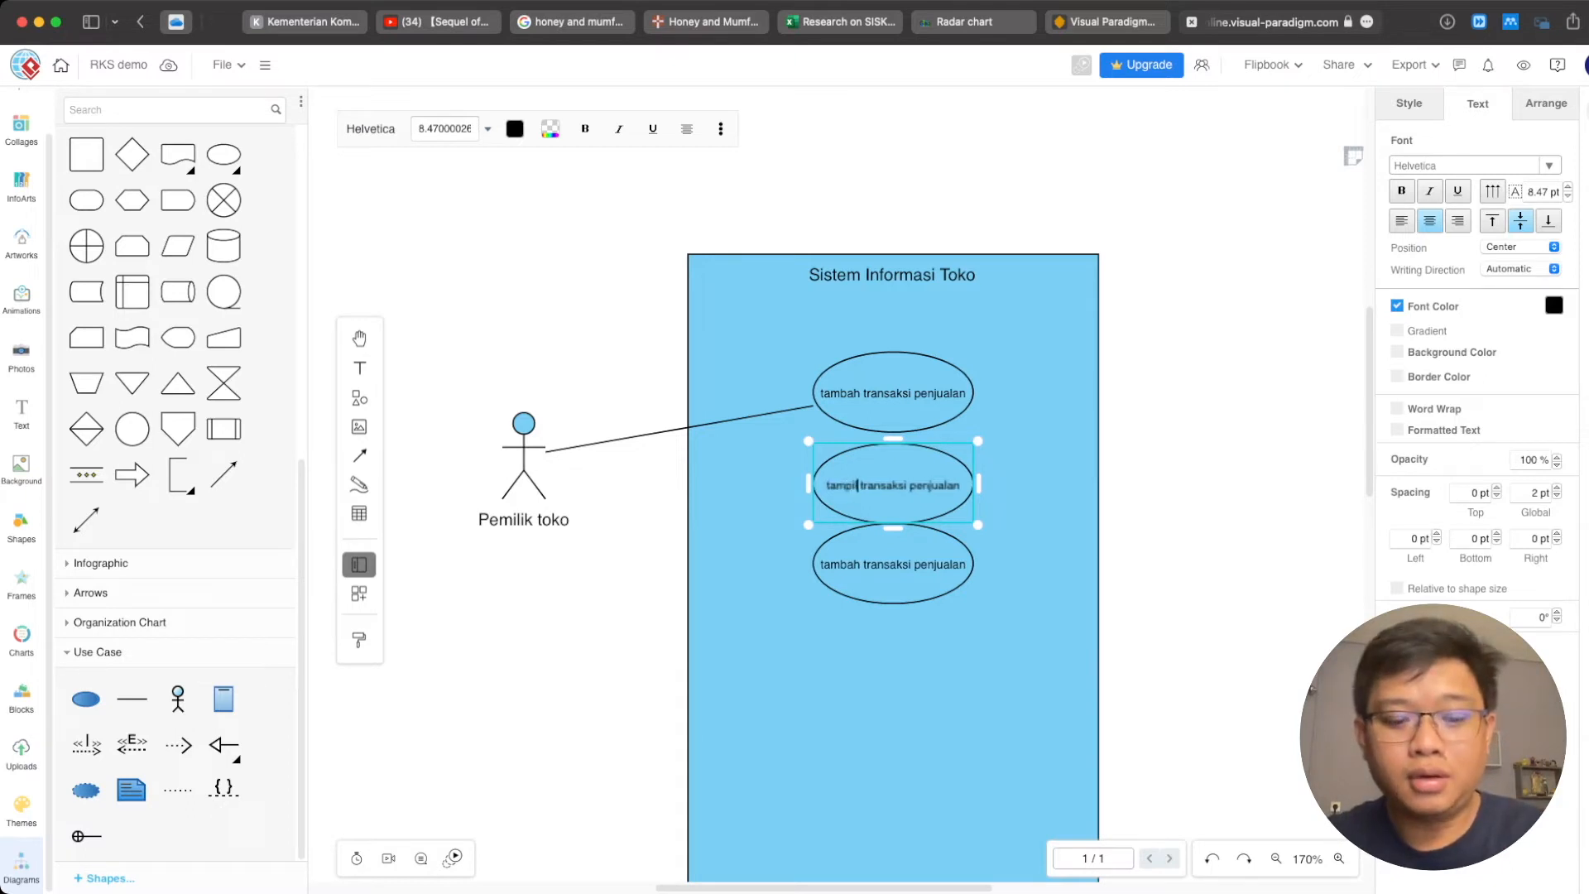
{"action": "type", "text": "ftar"}
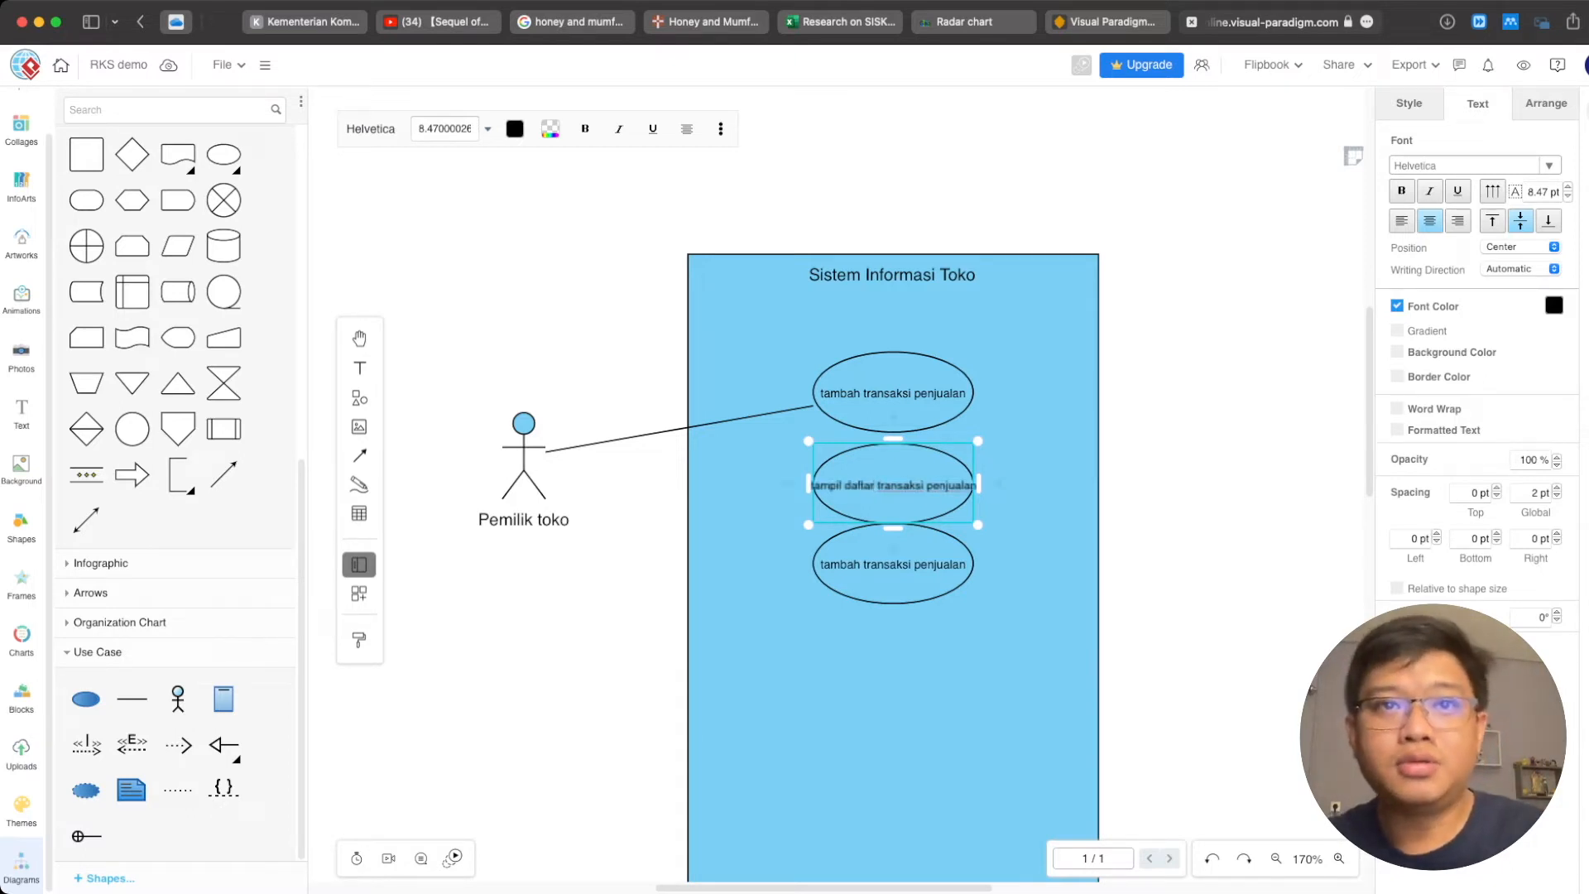
{"action": "key", "text": "Escape"}
{"action": "key", "text": "Escape"}
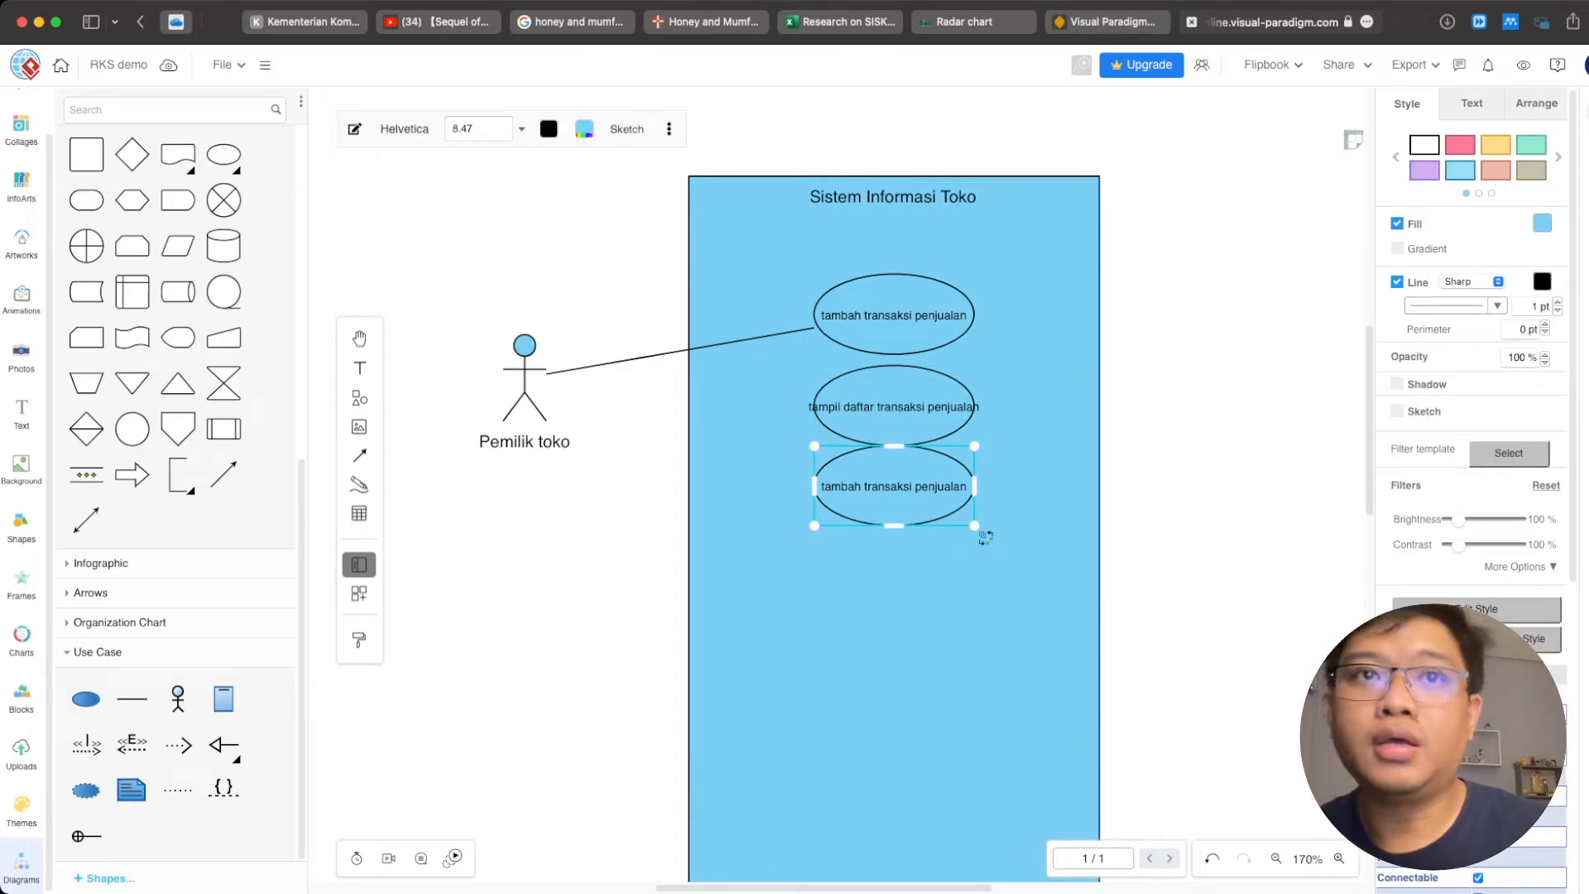
- Turn on word wrap for the labels of all three stacked use case ellipses
{"action": "left_click", "coordinate": [894, 407], "text": "shift"}
{"action": "left_click", "coordinate": [894, 315], "text": "shift"}
{"action": "left_click", "coordinate": [1471, 103]}
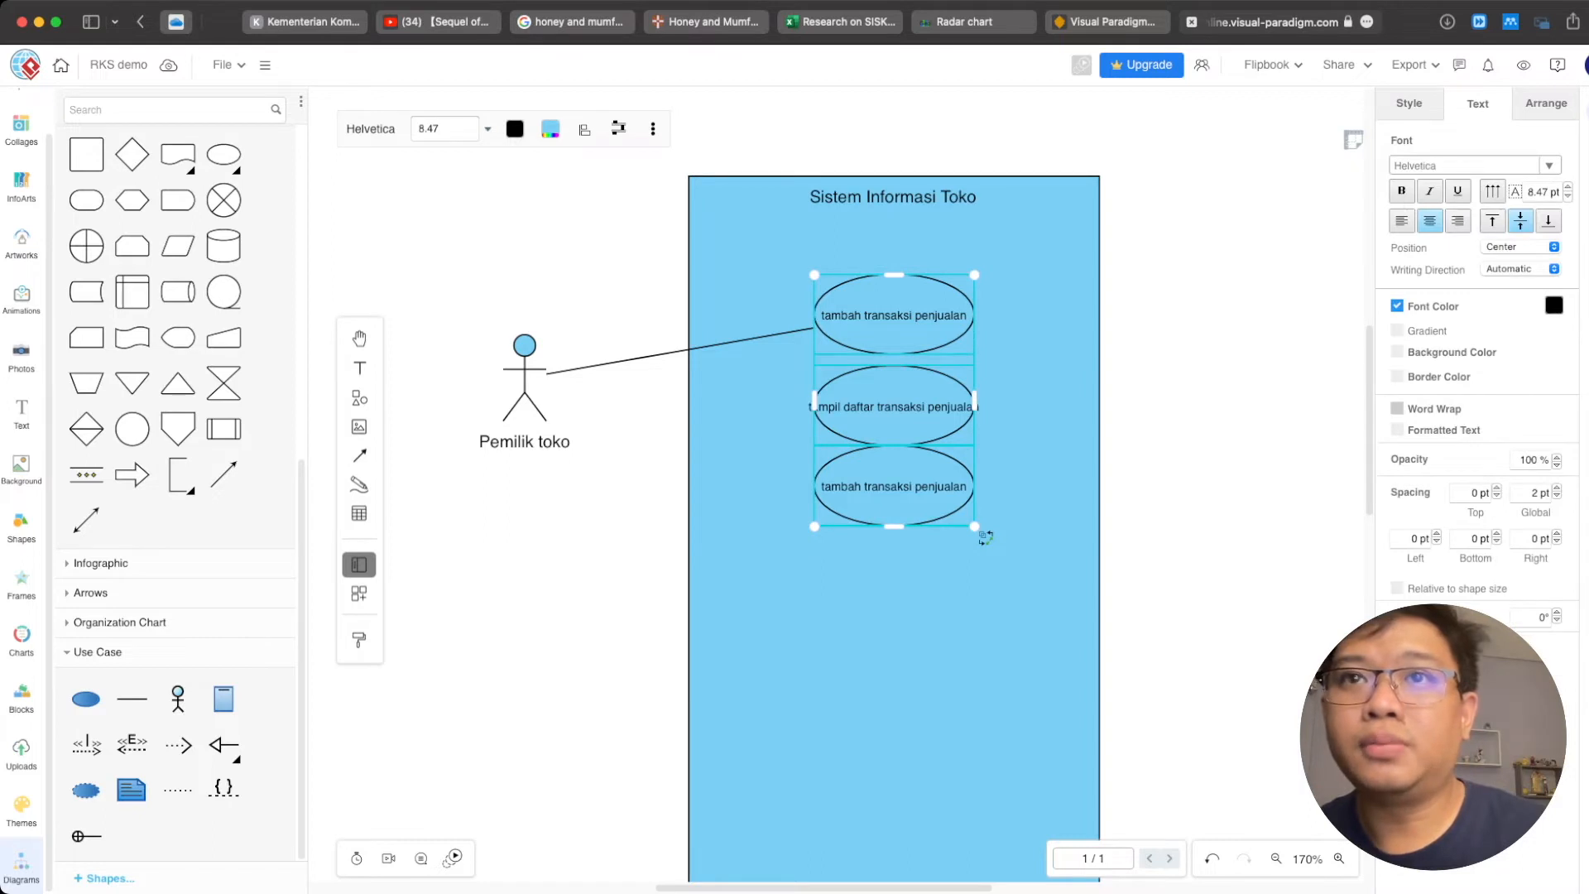
{"action": "left_click", "coordinate": [1397, 408]}
- Rename the lowest use case ellipse as "tampil detail transaksi" and move it down slightly, clear of the ellipse above
{"action": "left_click", "coordinate": [1225, 406]}
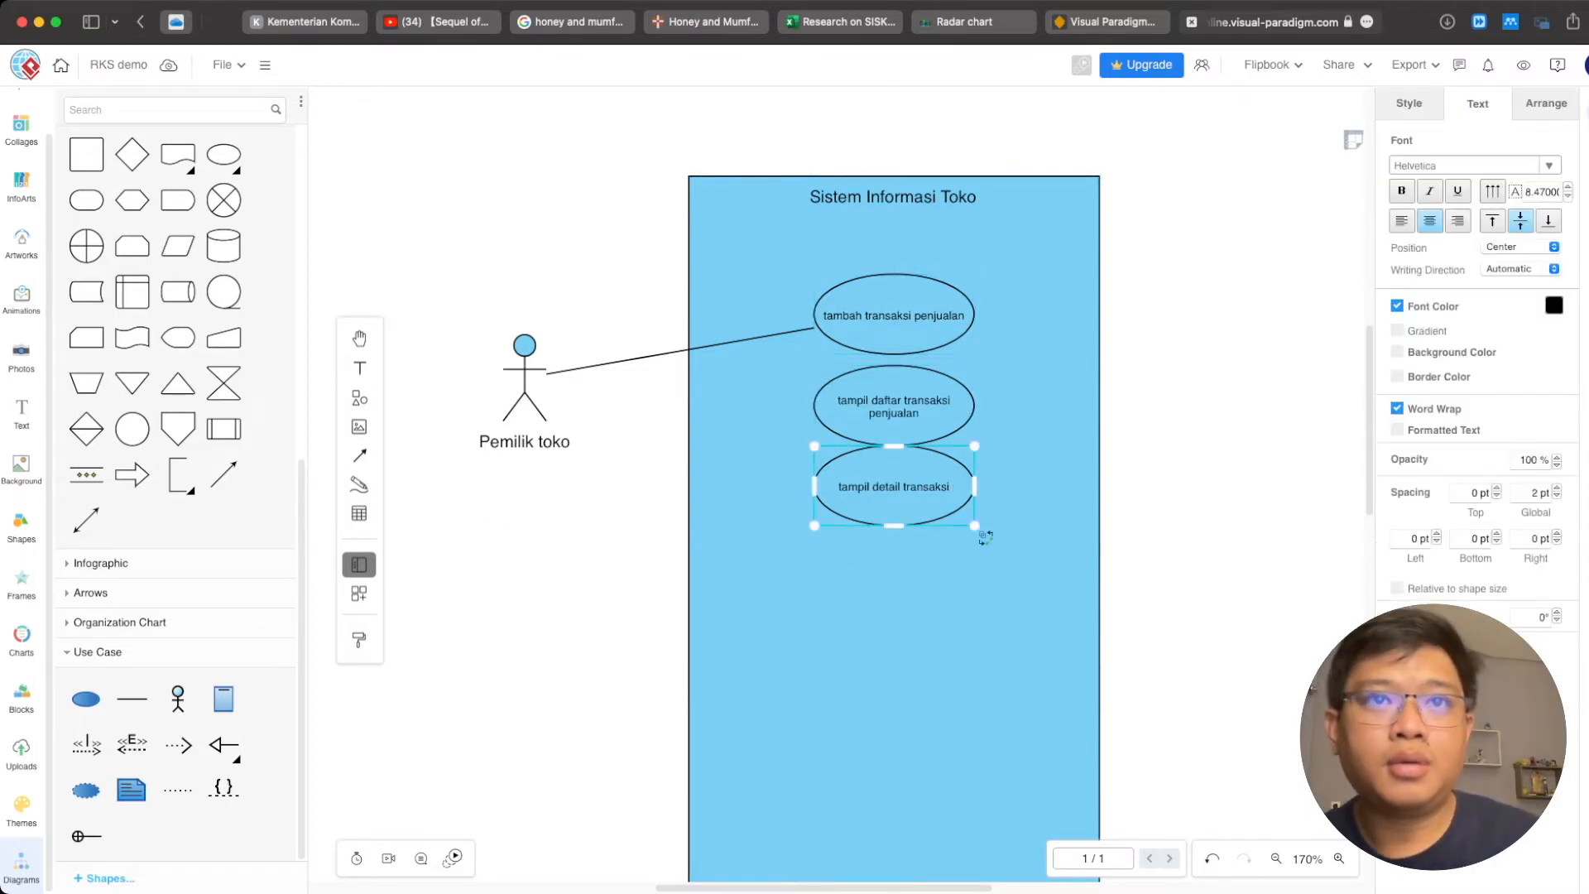
{"action": "left_click_drag", "start_coordinate": [894, 486], "coordinate": [894, 512]}
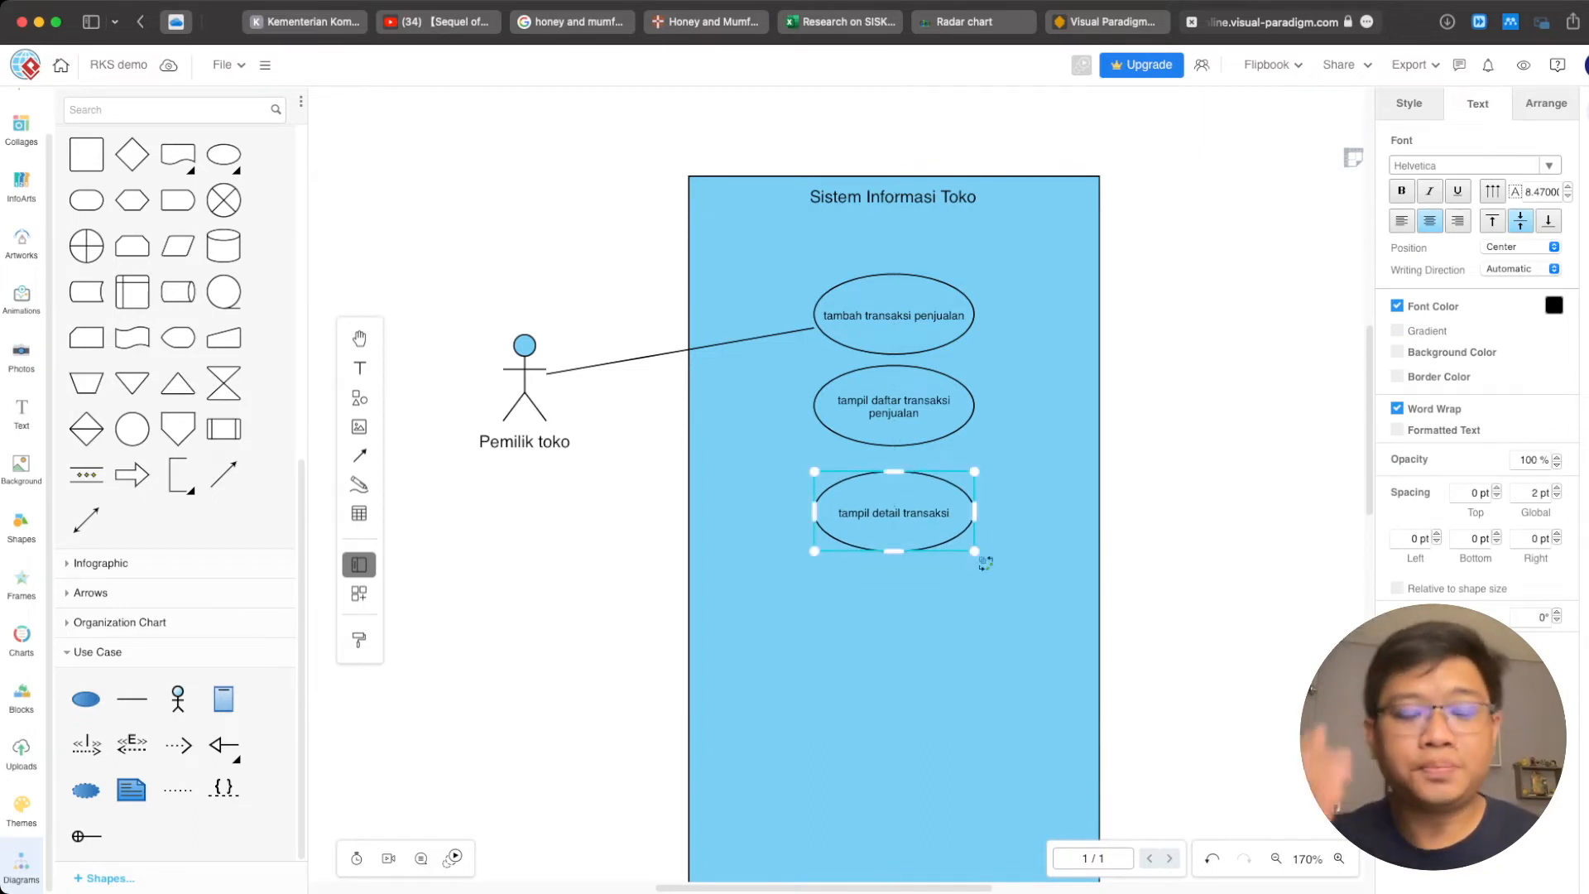
{"action": "left_click", "coordinate": [1200, 514]}
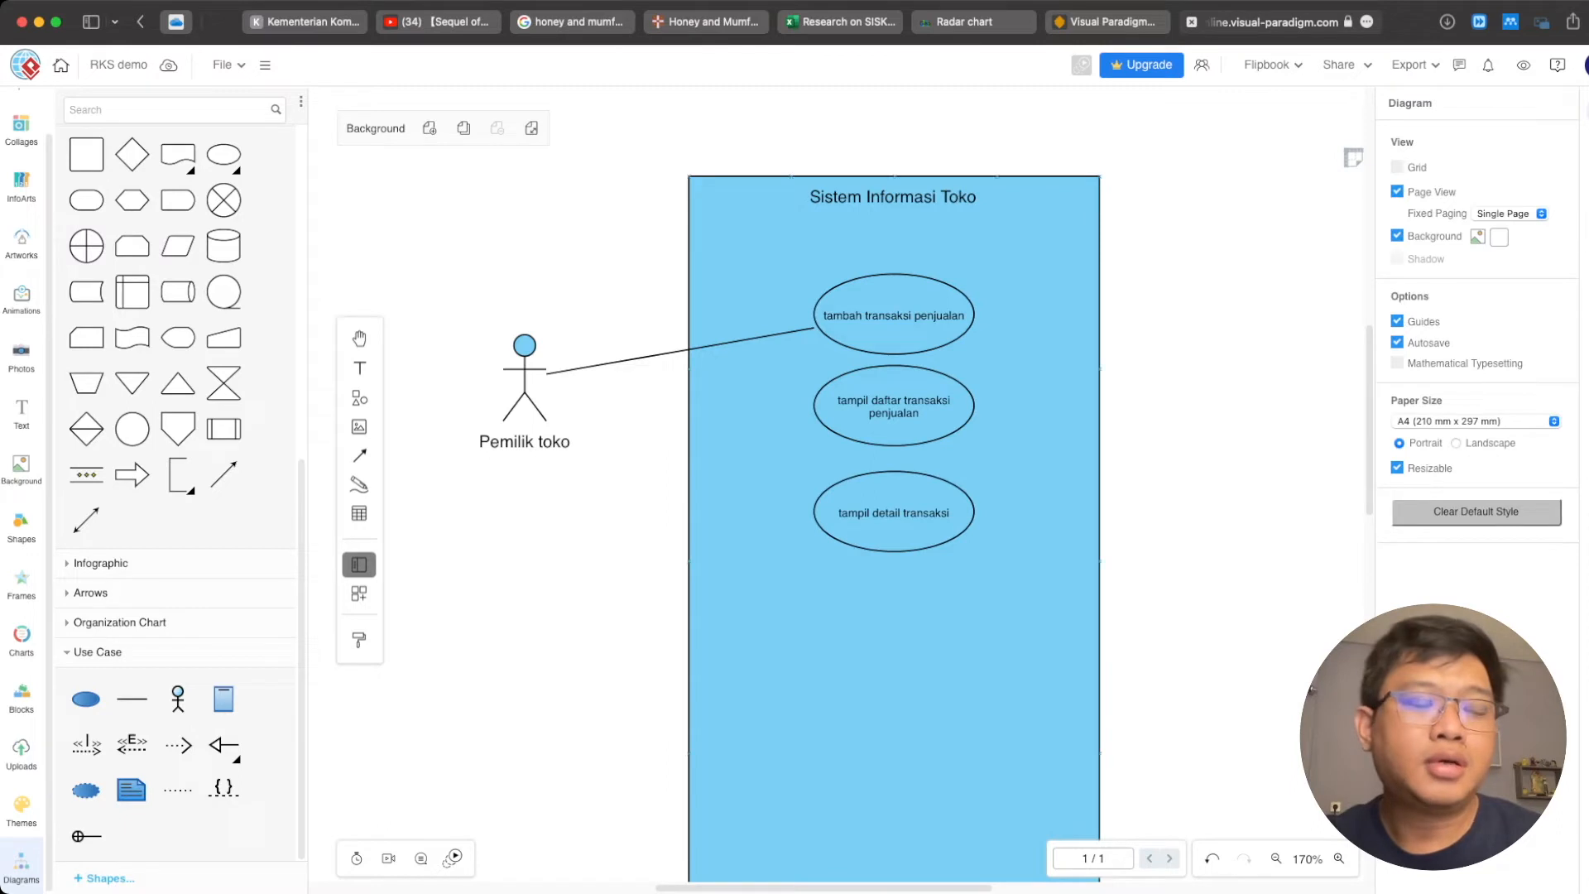
- Add a use case ellipse named "login" inside the system box, to the right of "tampil daftar transaksi penjualan"
{"action": "left_click_drag", "start_coordinate": [85, 698], "coordinate": [1041, 407]}
{"action": "double_click", "coordinate": [1041, 407]}
{"action": "key", "text": "BackSpace"}
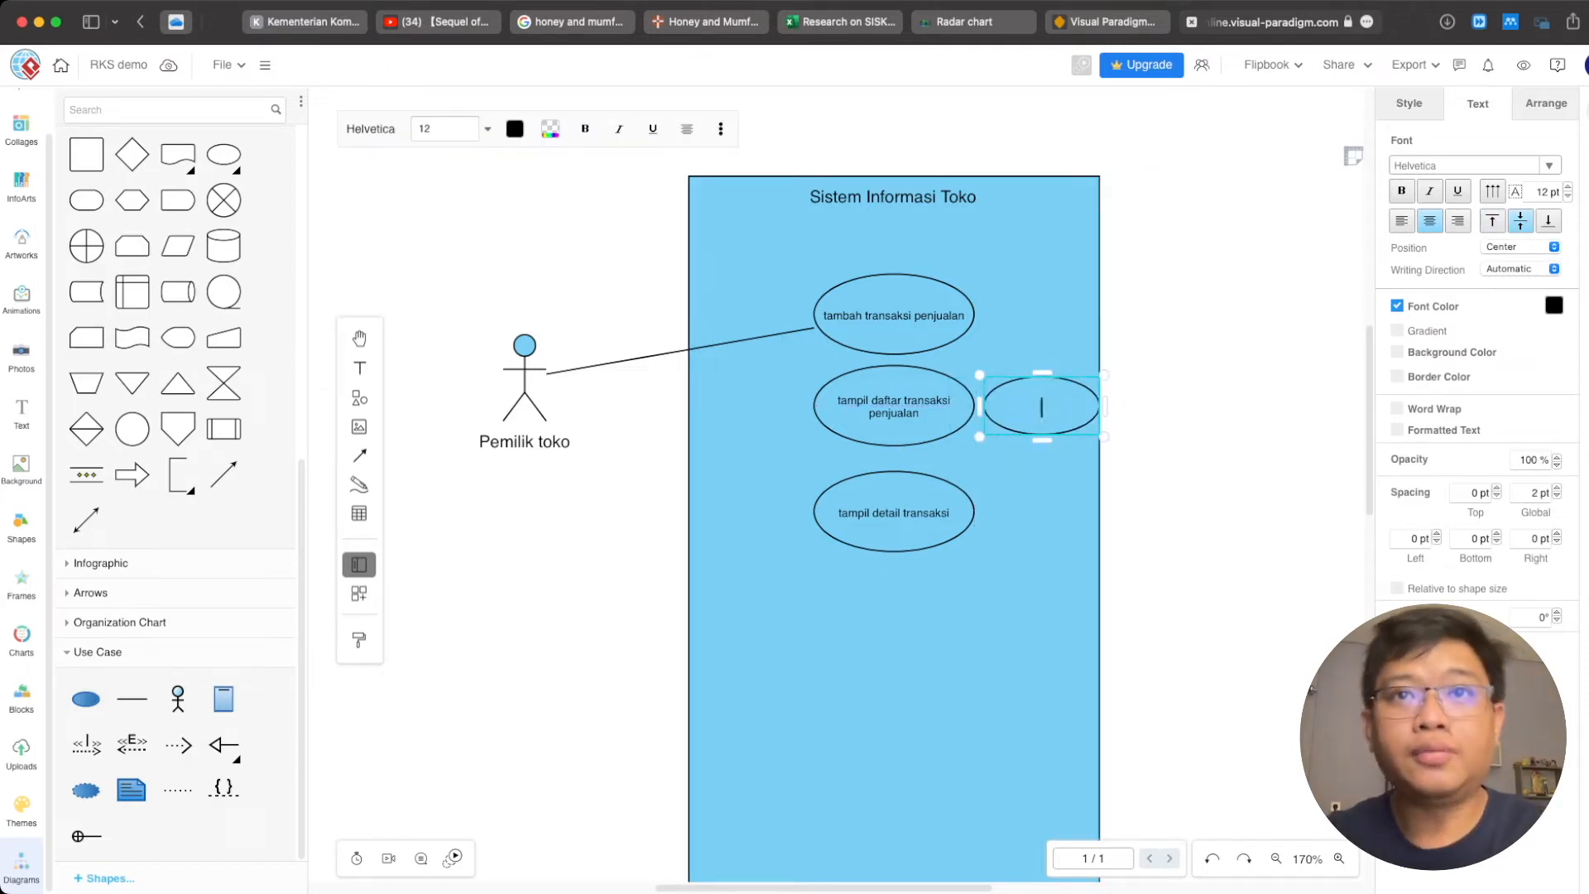
{"action": "type", "text": "login"}
{"action": "left_click", "coordinate": [1110, 443]}
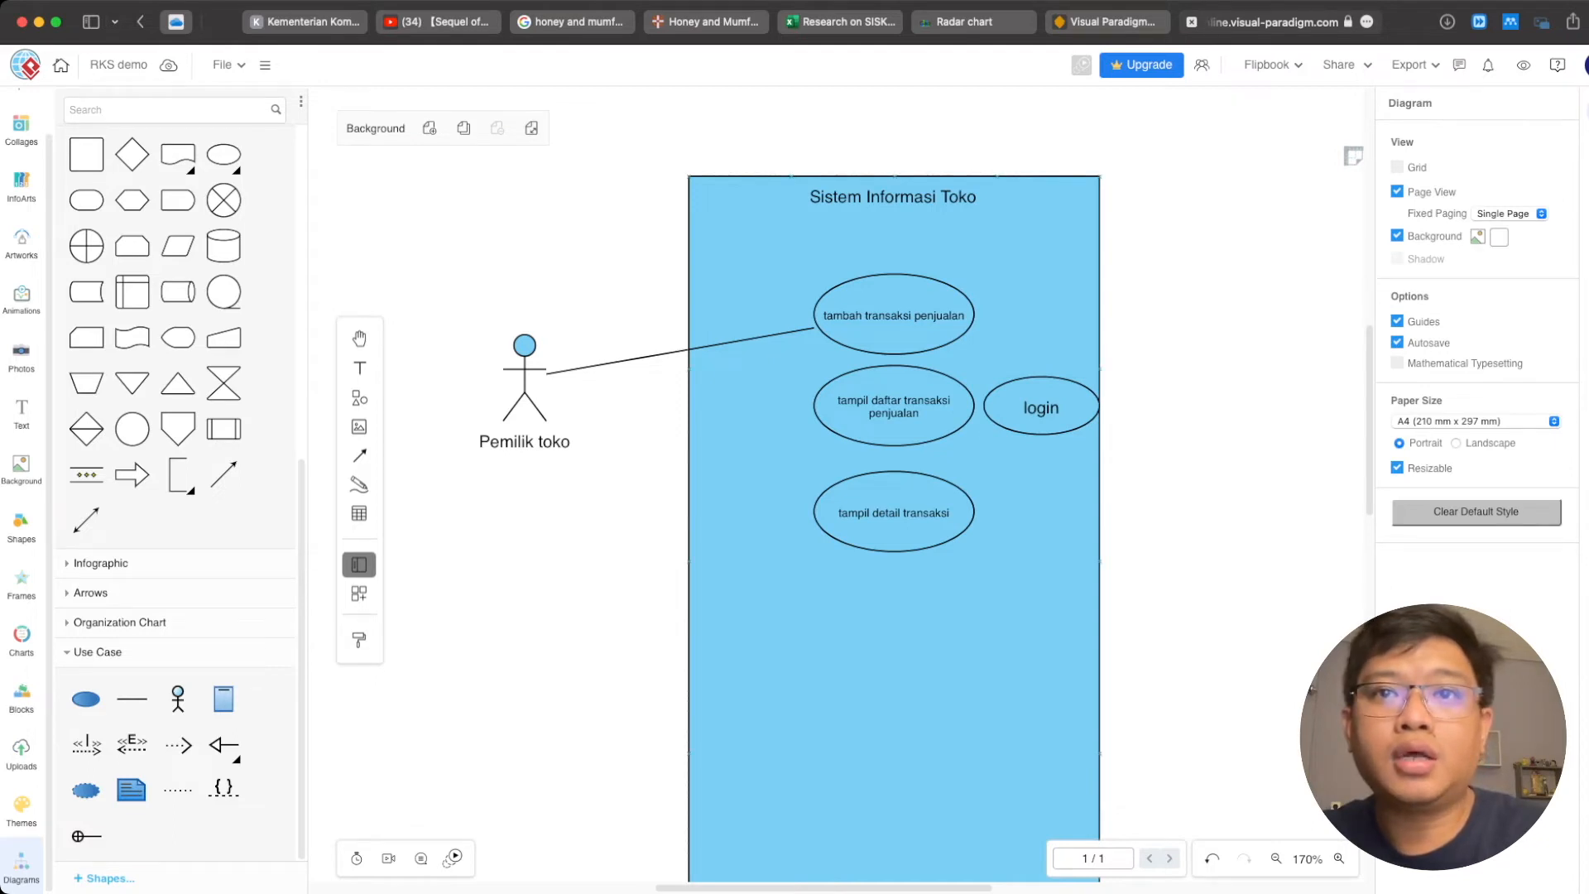
- Widen the system box by about 10 percent on its right side and move the "login" ellipse up and right against that edge
{"action": "left_click", "coordinate": [1062, 530]}
{"action": "left_click_drag", "start_coordinate": [1100, 561], "coordinate": [1139, 561]}
{"action": "left_click", "coordinate": [1101, 437]}
{"action": "left_click_drag", "start_coordinate": [1107, 445], "coordinate": [1150, 403]}
{"action": "left_click_drag", "start_coordinate": [1081, 365], "coordinate": [1082, 365]}
{"action": "left_click", "coordinate": [1151, 403]}
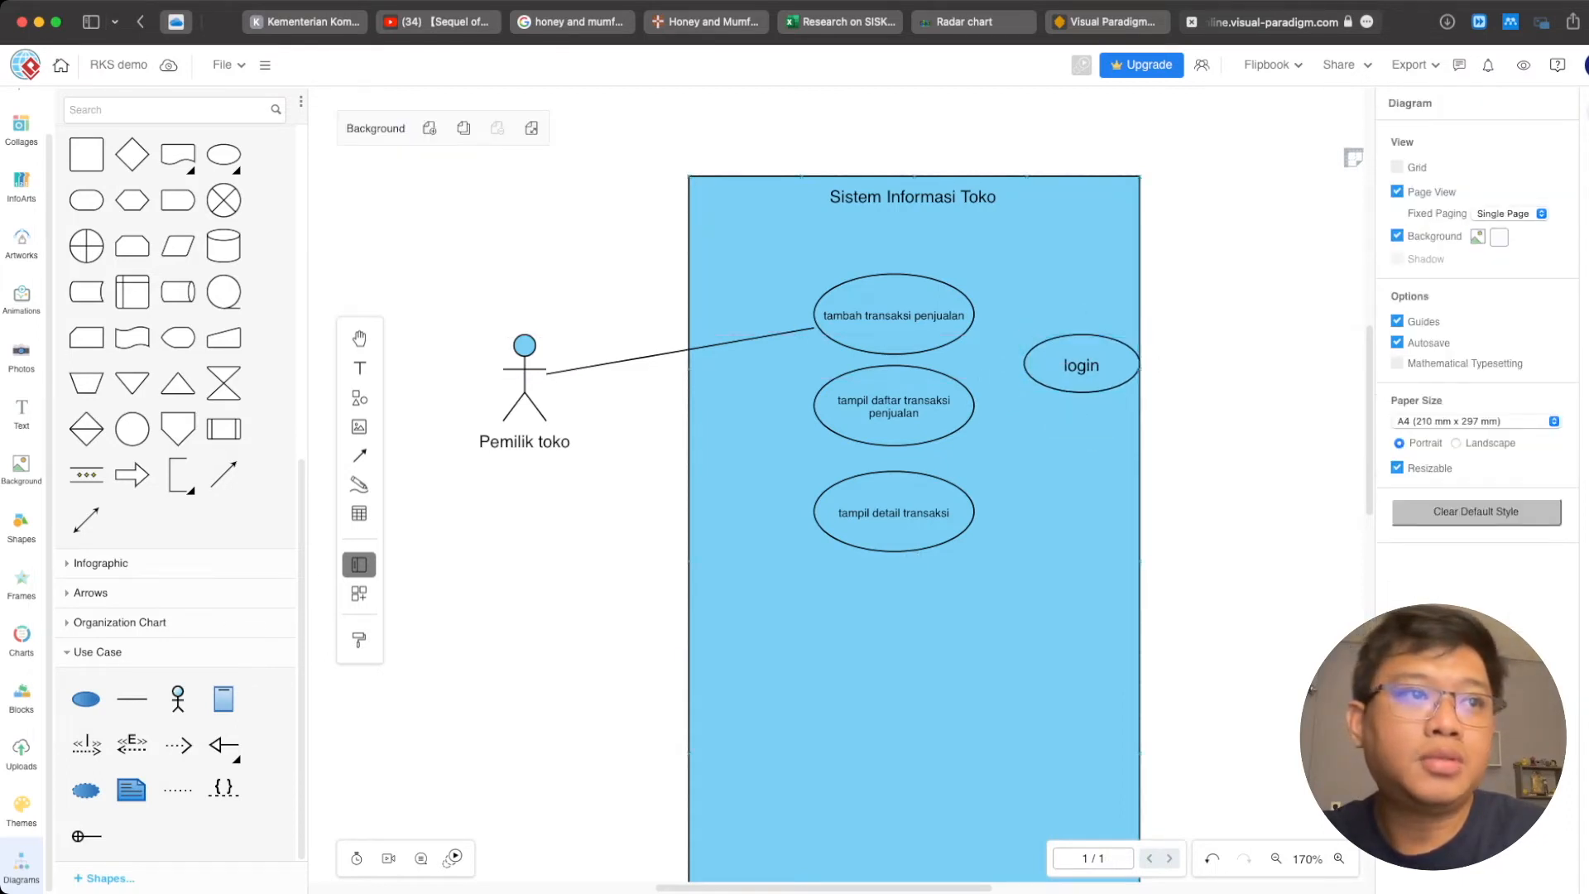
- Connect the "Pemilik toko" actor to "tampil daftar transaksi penjualan" and "tampil detail transaksi" with association lines
{"action": "left_click", "coordinate": [132, 699]}
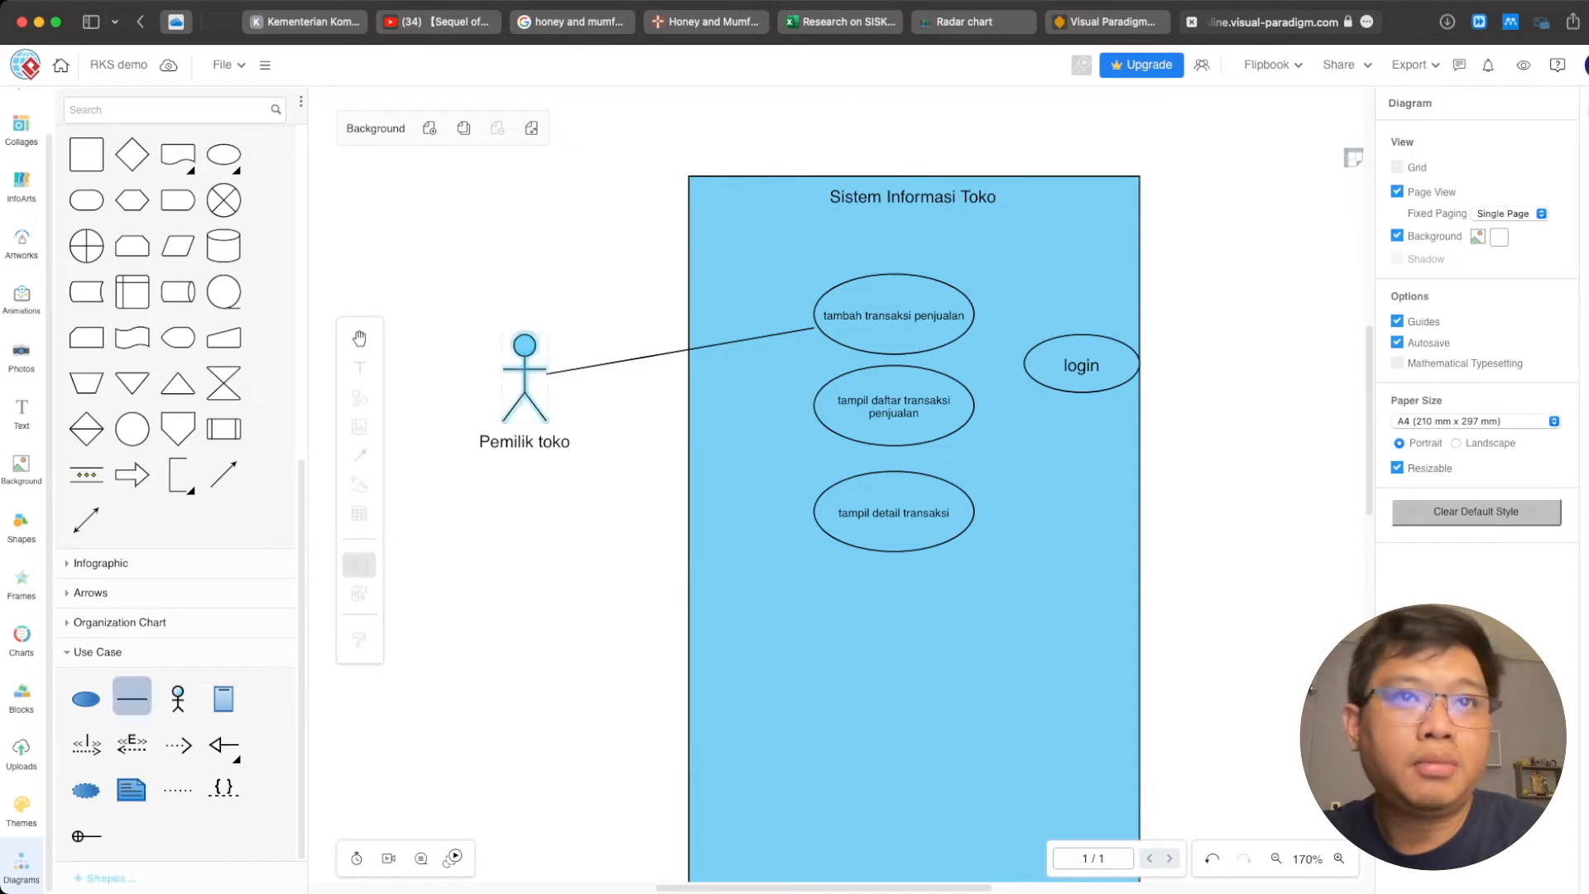
{"action": "left_click_drag", "start_coordinate": [542, 374], "coordinate": [815, 399]}
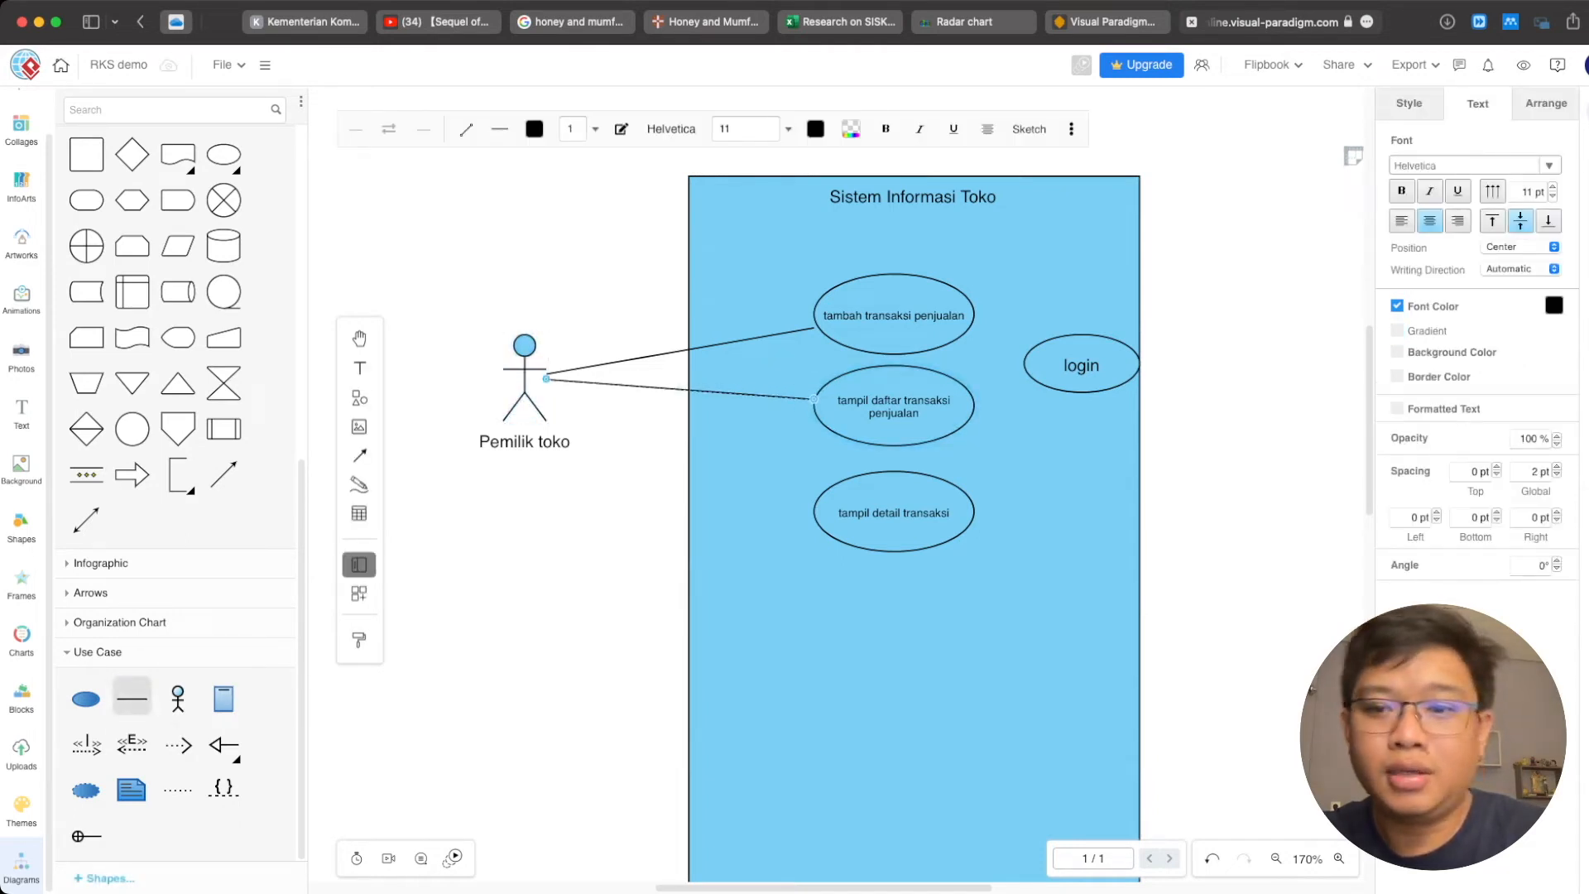
{"action": "left_click", "coordinate": [131, 698]}
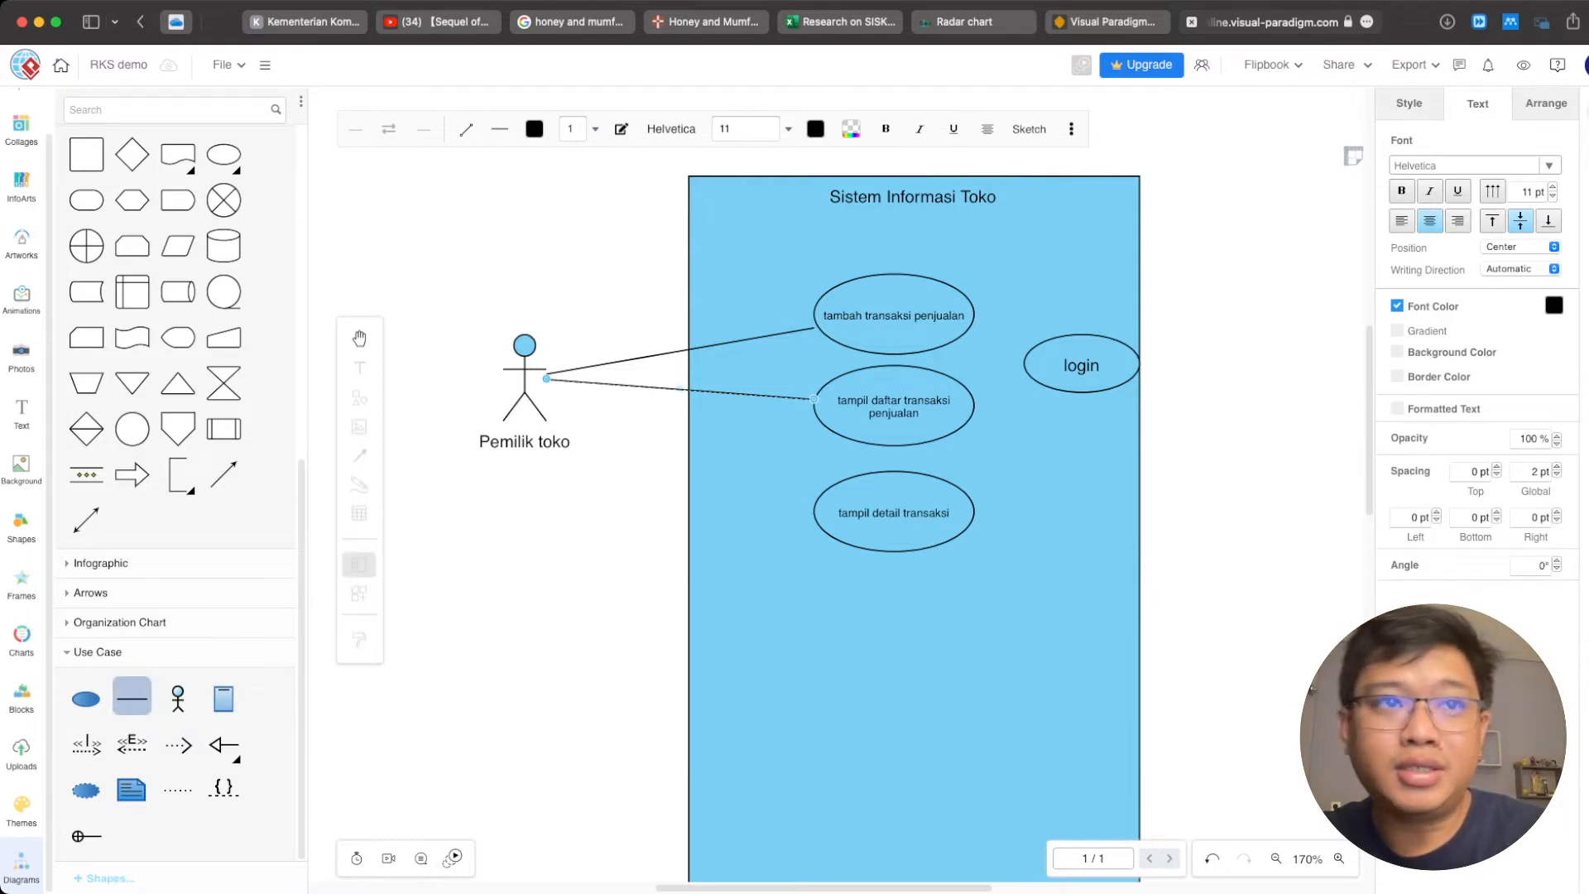
{"action": "left_click_drag", "start_coordinate": [514, 381], "coordinate": [881, 508]}
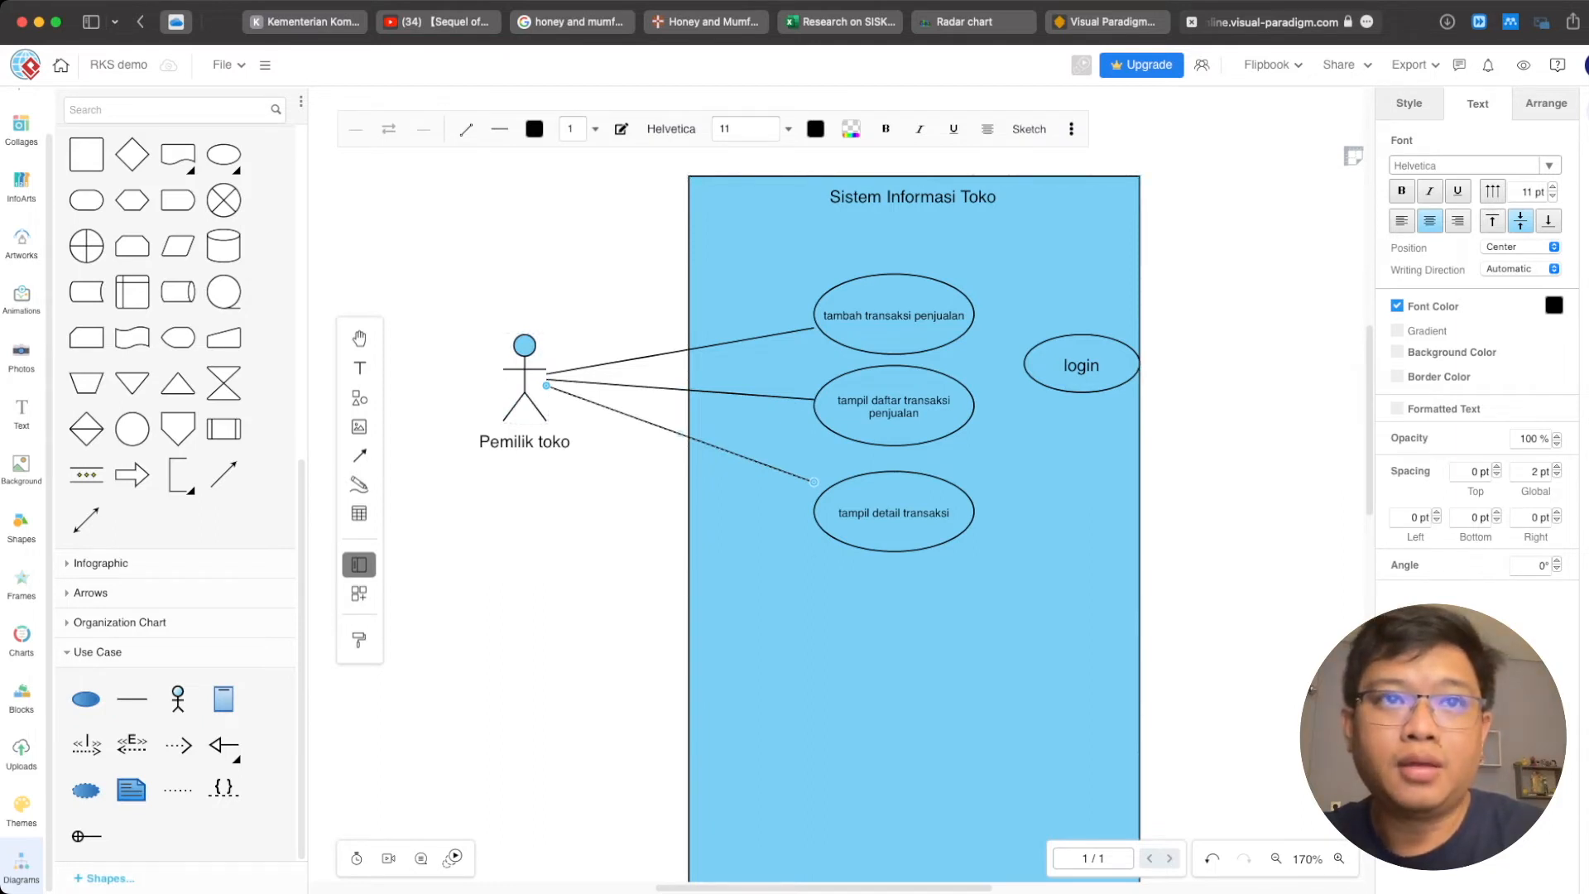
{"action": "key", "text": "Escape"}
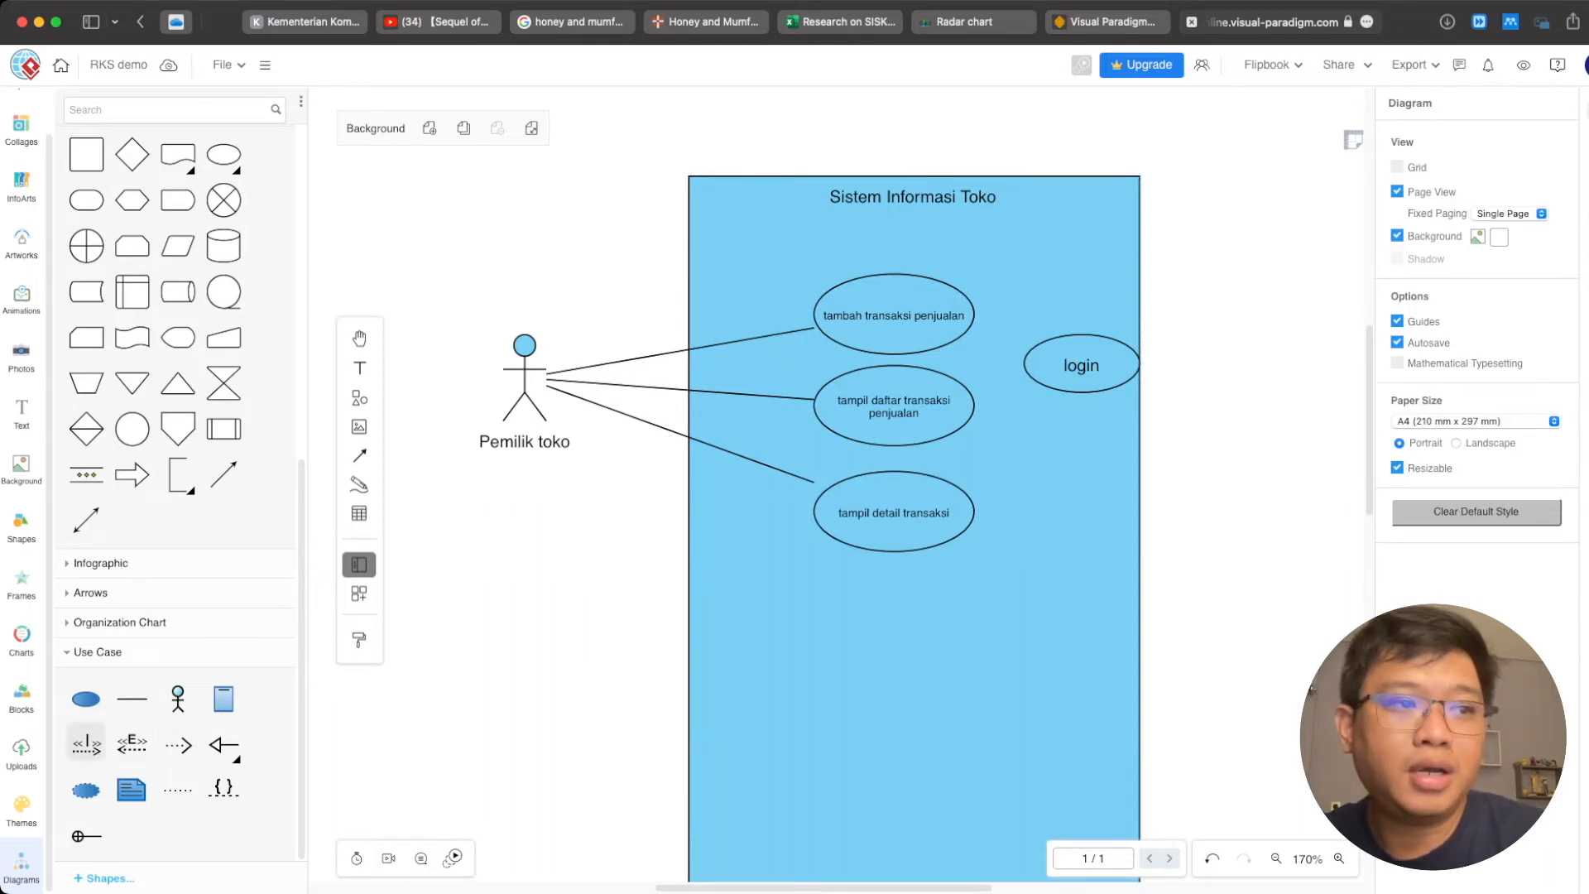
- Draw an Include relationship from the "tambah transaksi penjualan" use case to the "login" use case
{"action": "left_click", "coordinate": [86, 743]}
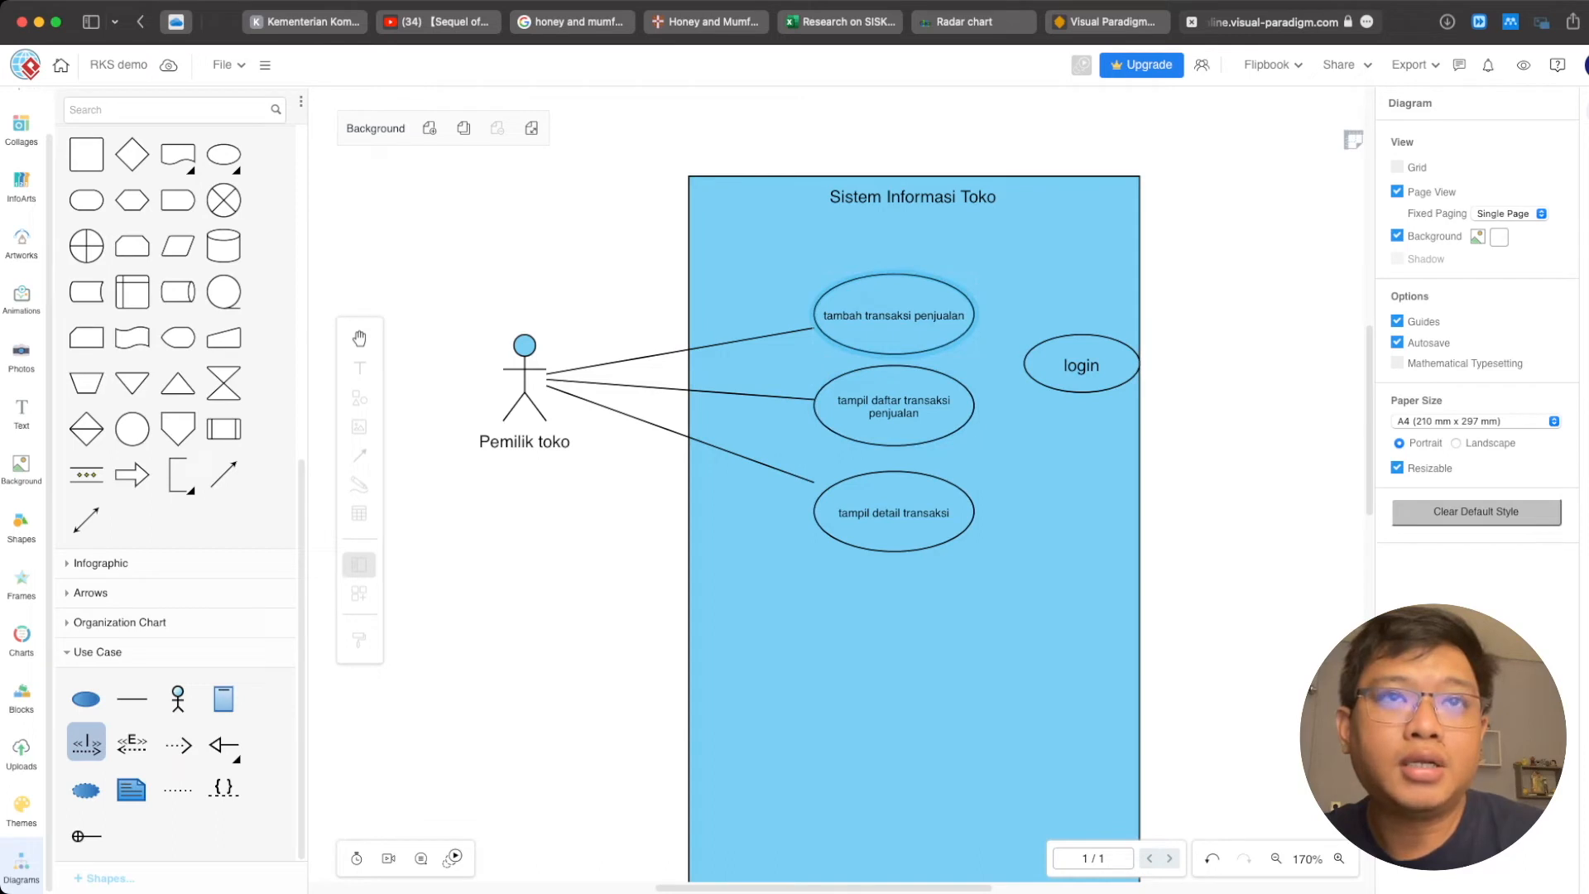
{"action": "left_click_drag", "start_coordinate": [911, 298], "coordinate": [1026, 348]}
{"action": "key", "text": "Escape"}
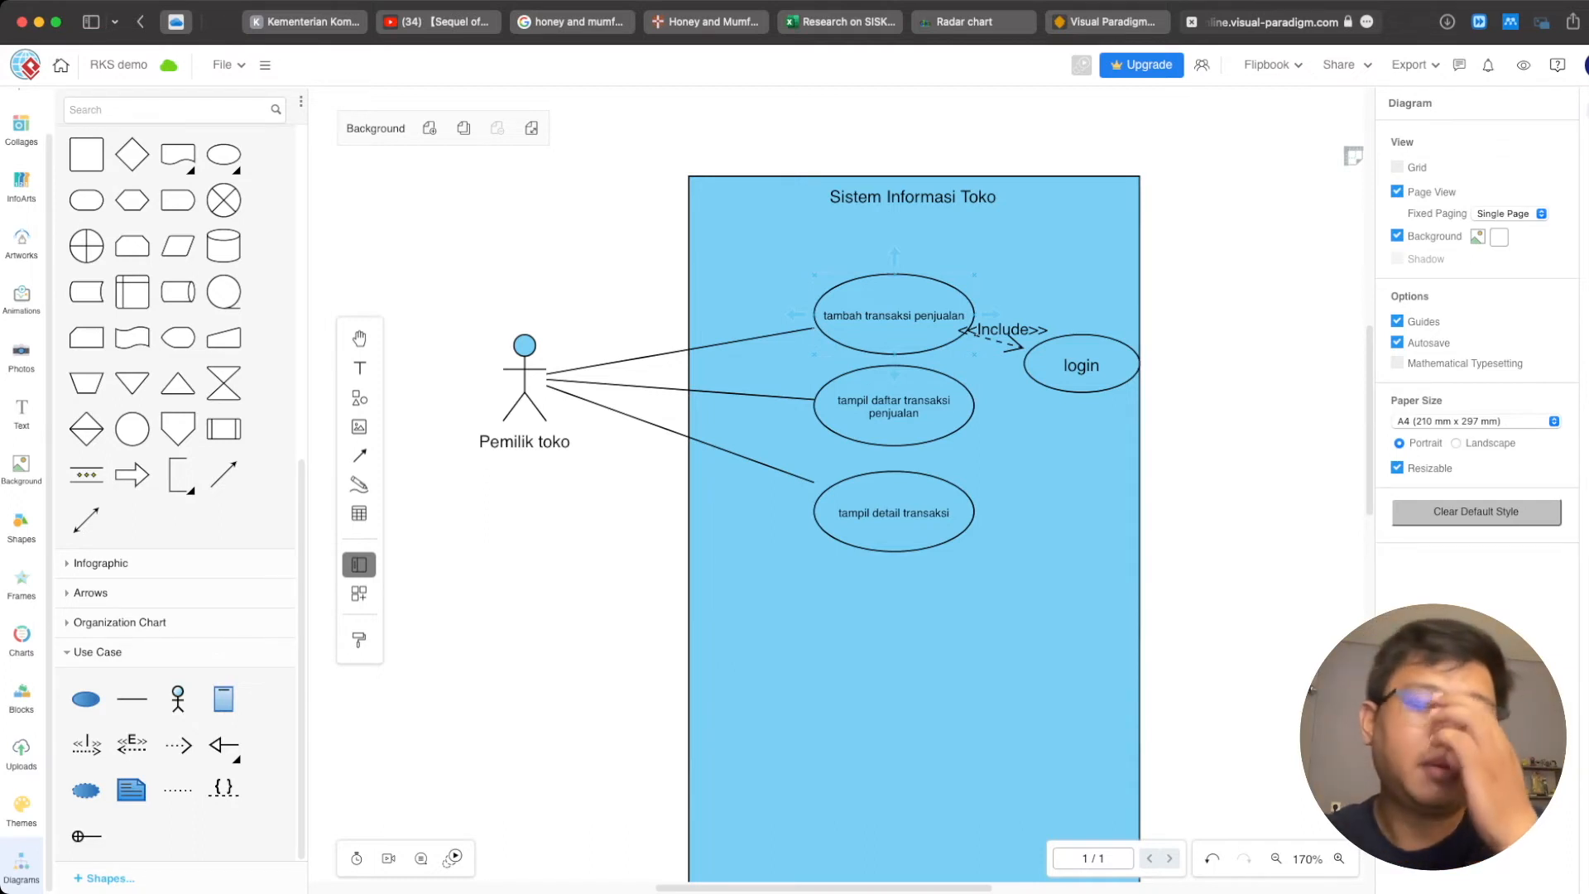
{"action": "double_click", "coordinate": [894, 315]}
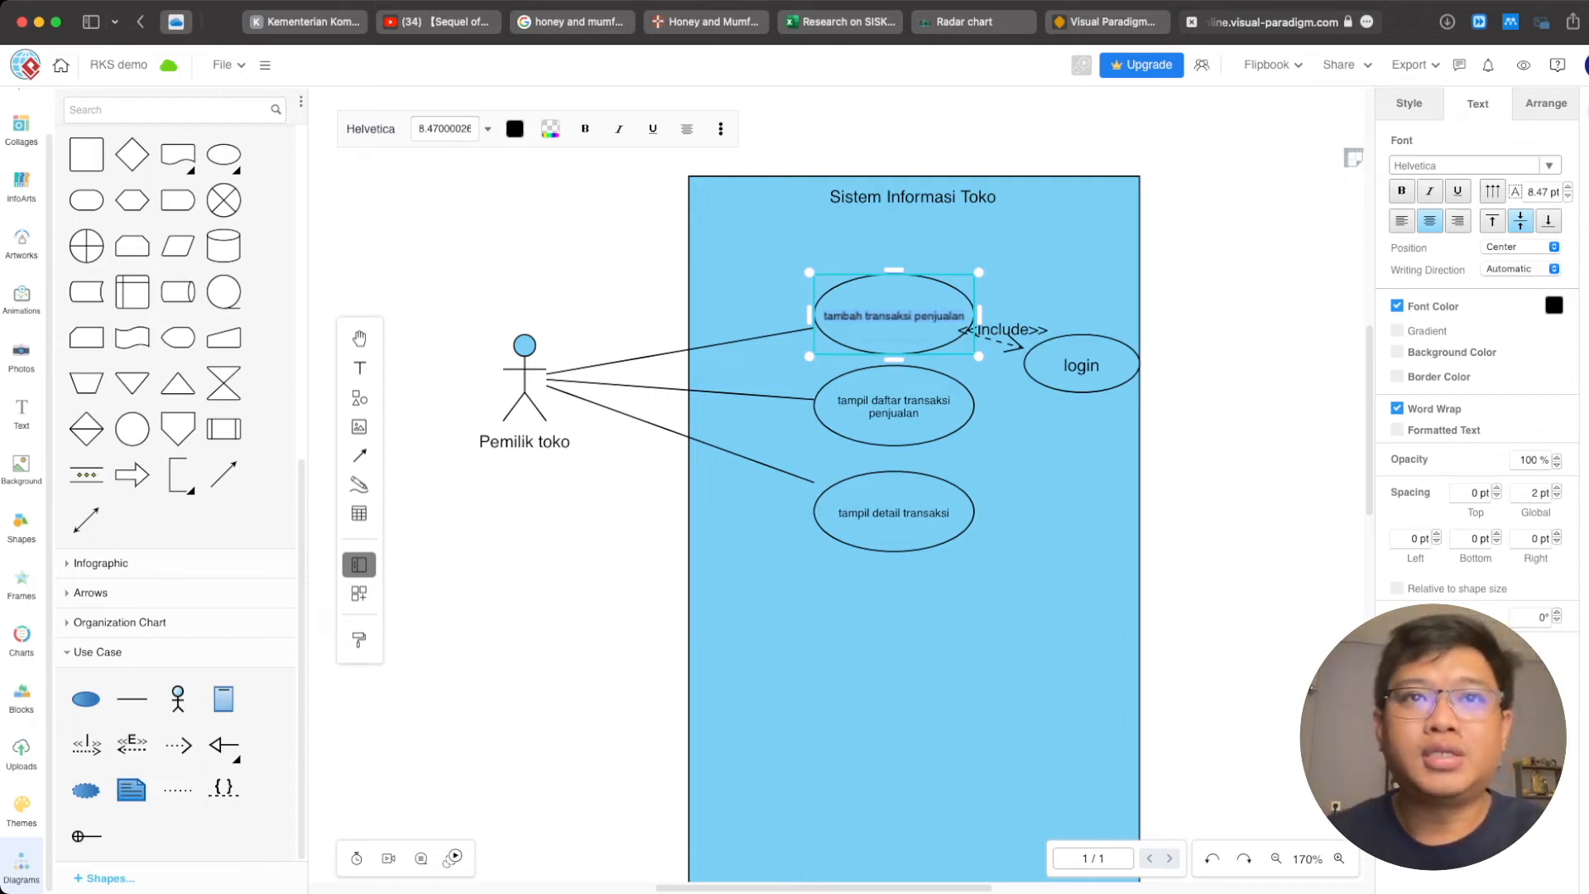
{"action": "left_click", "coordinate": [887, 315]}
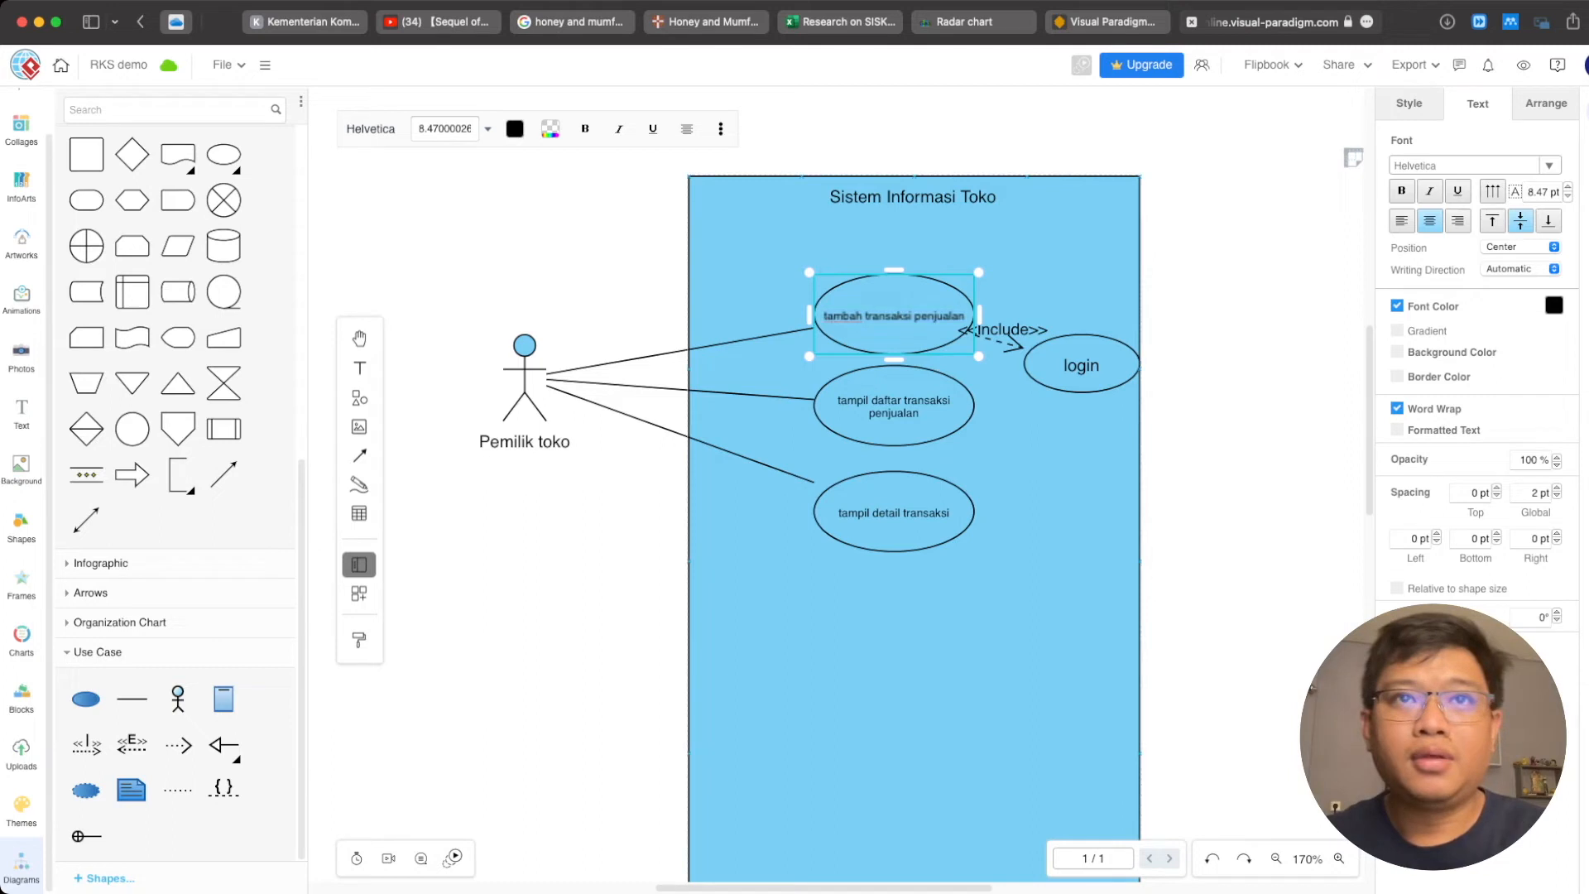
{"action": "left_click", "coordinate": [952, 242]}
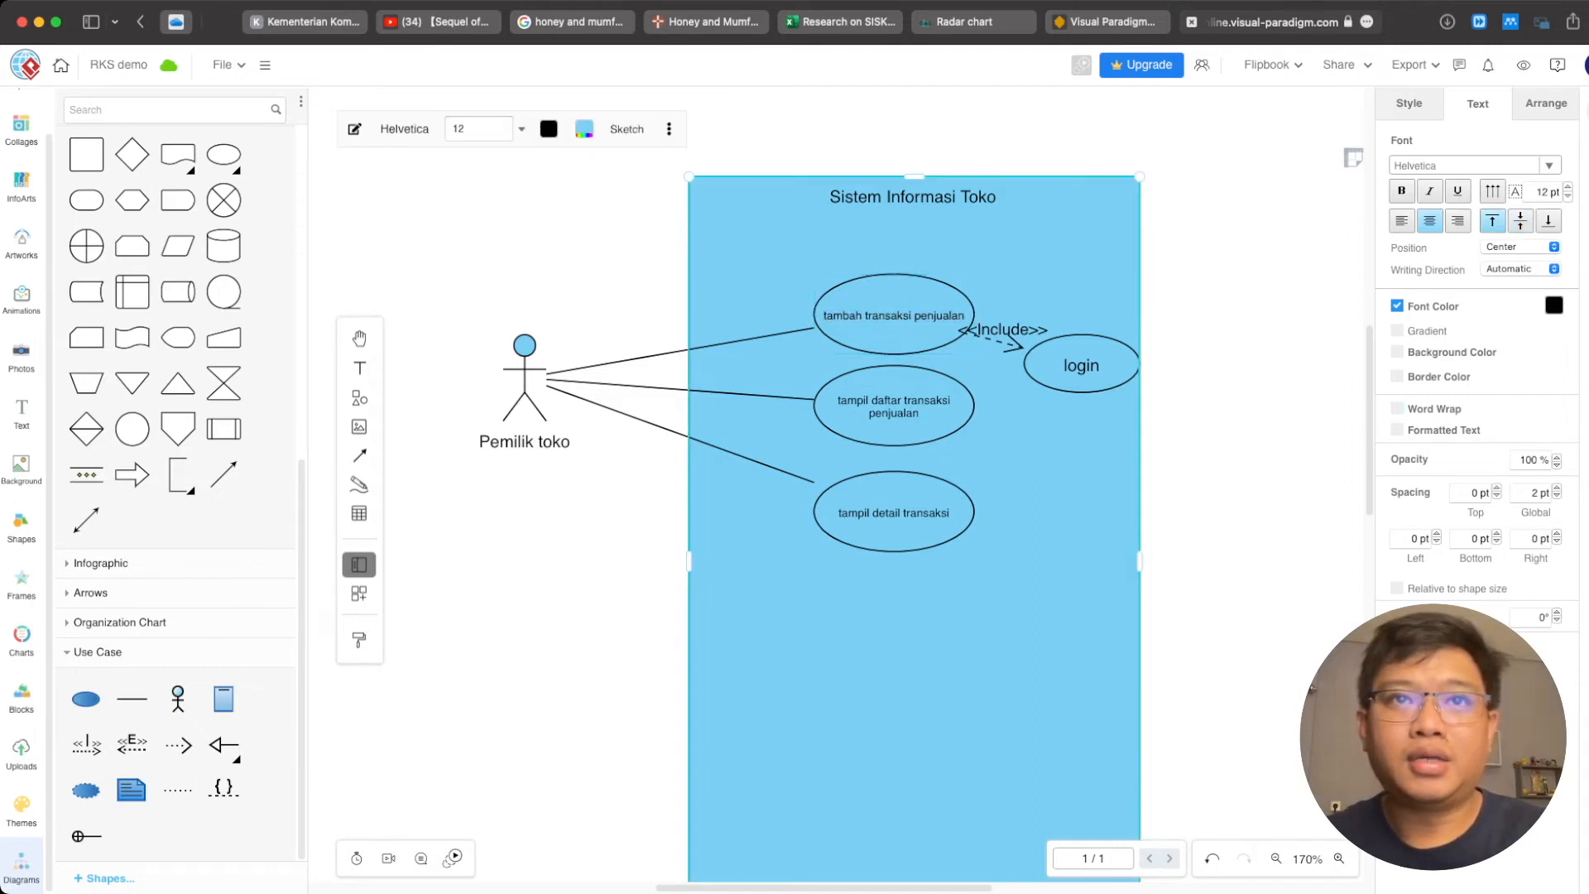